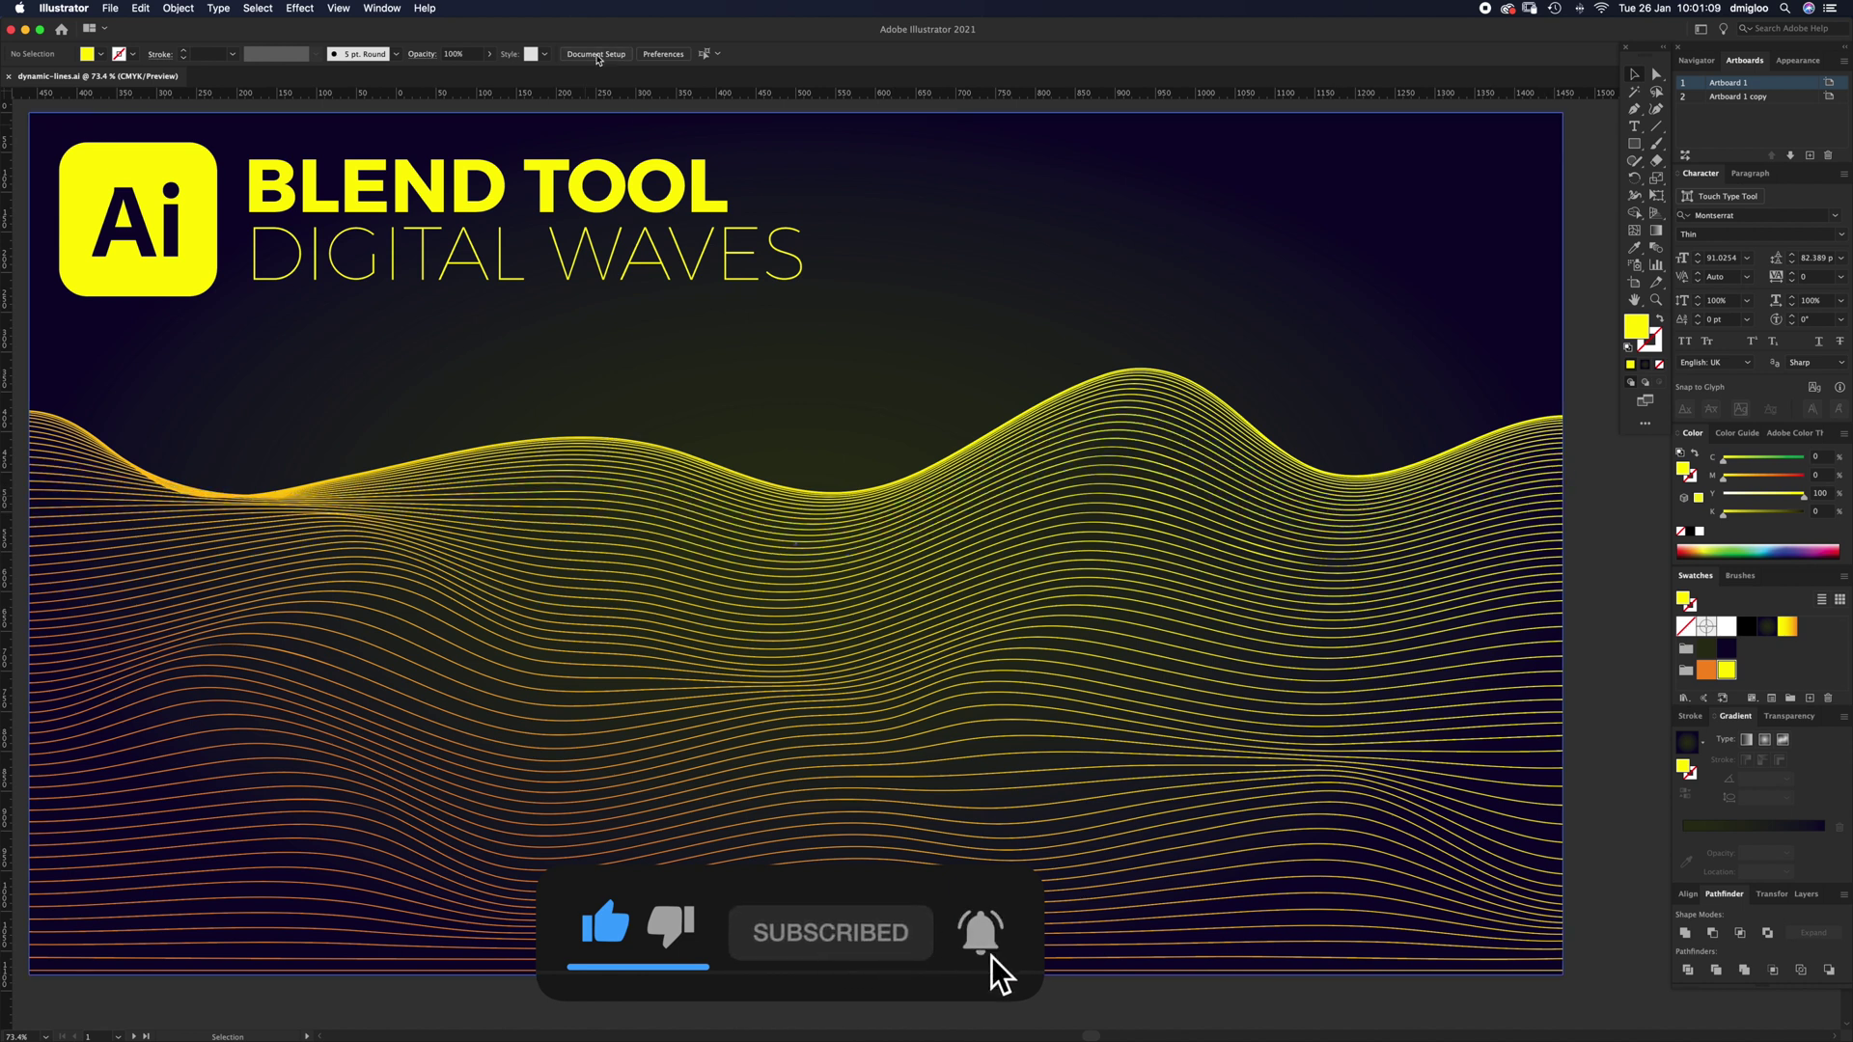
Check the artboard's size in its settings and look over the colour palette artboard
{"action": "left_click", "coordinate": [596, 54]}
{"action": "left_click", "coordinate": [1048, 417]}
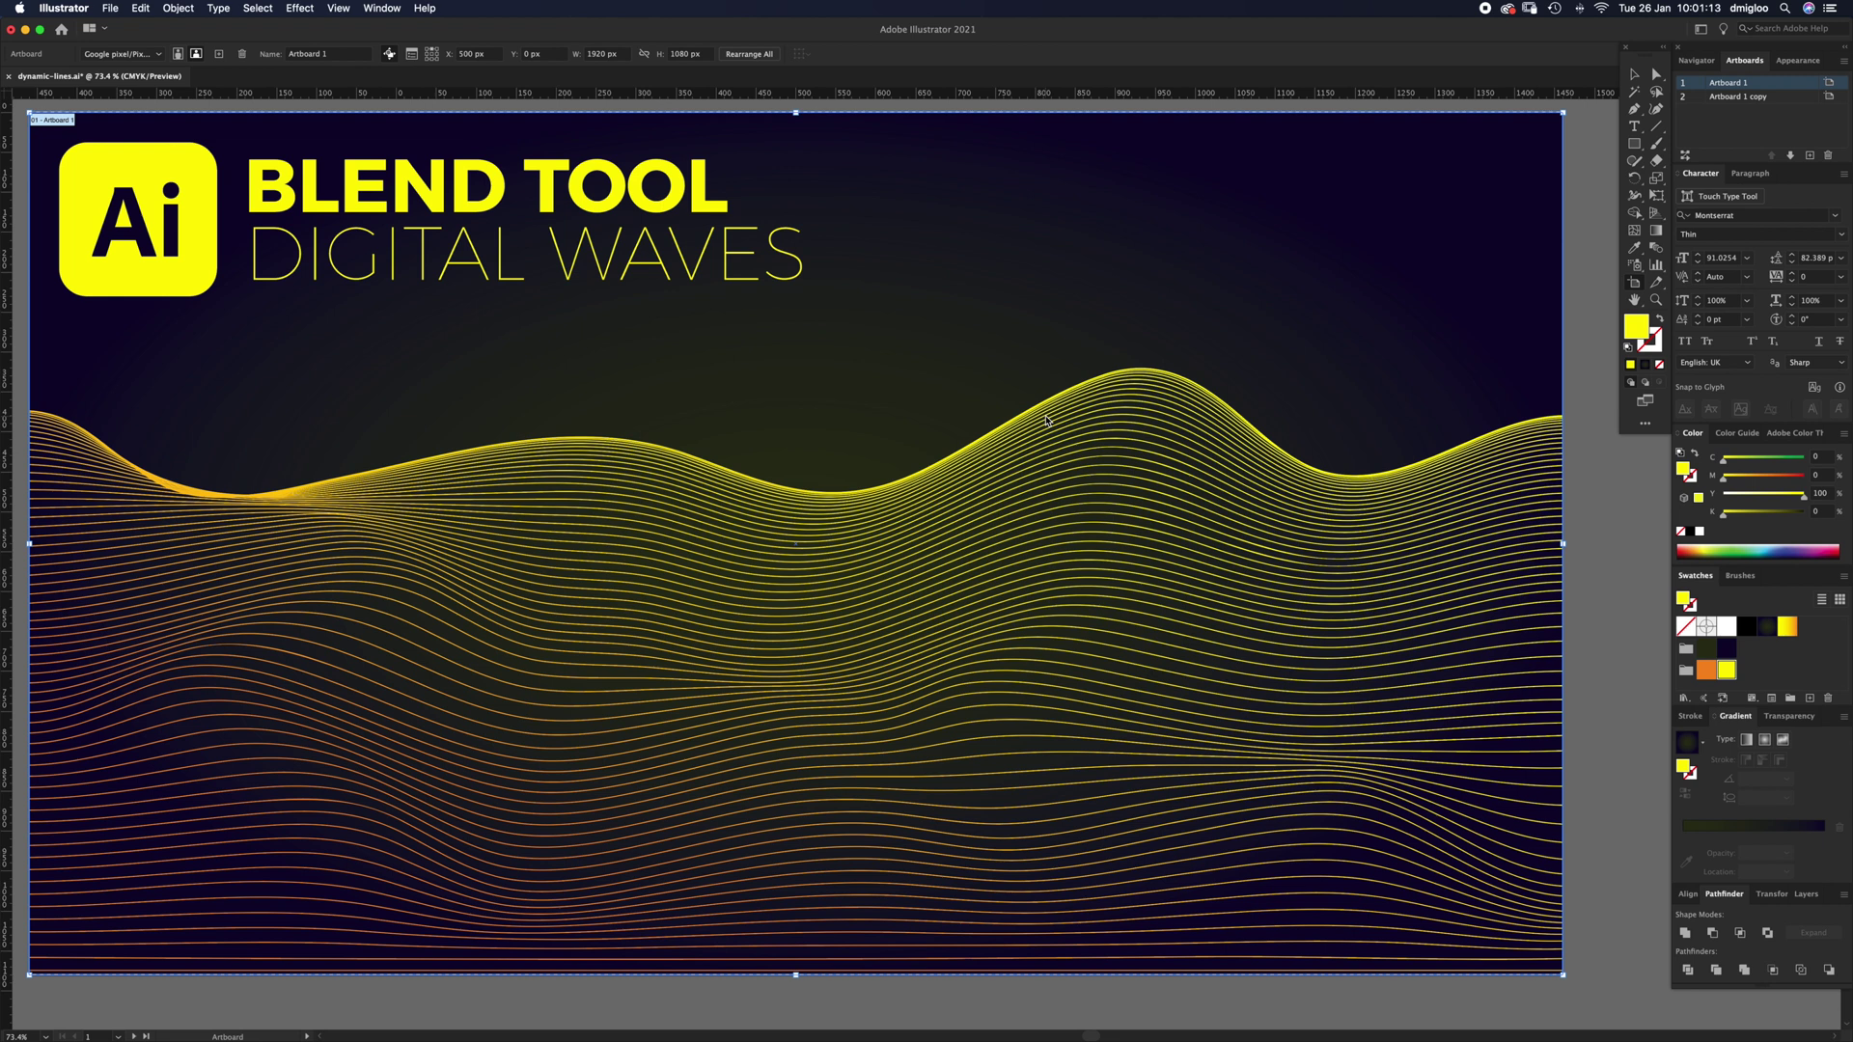
{"action": "key", "text": "Escape"}
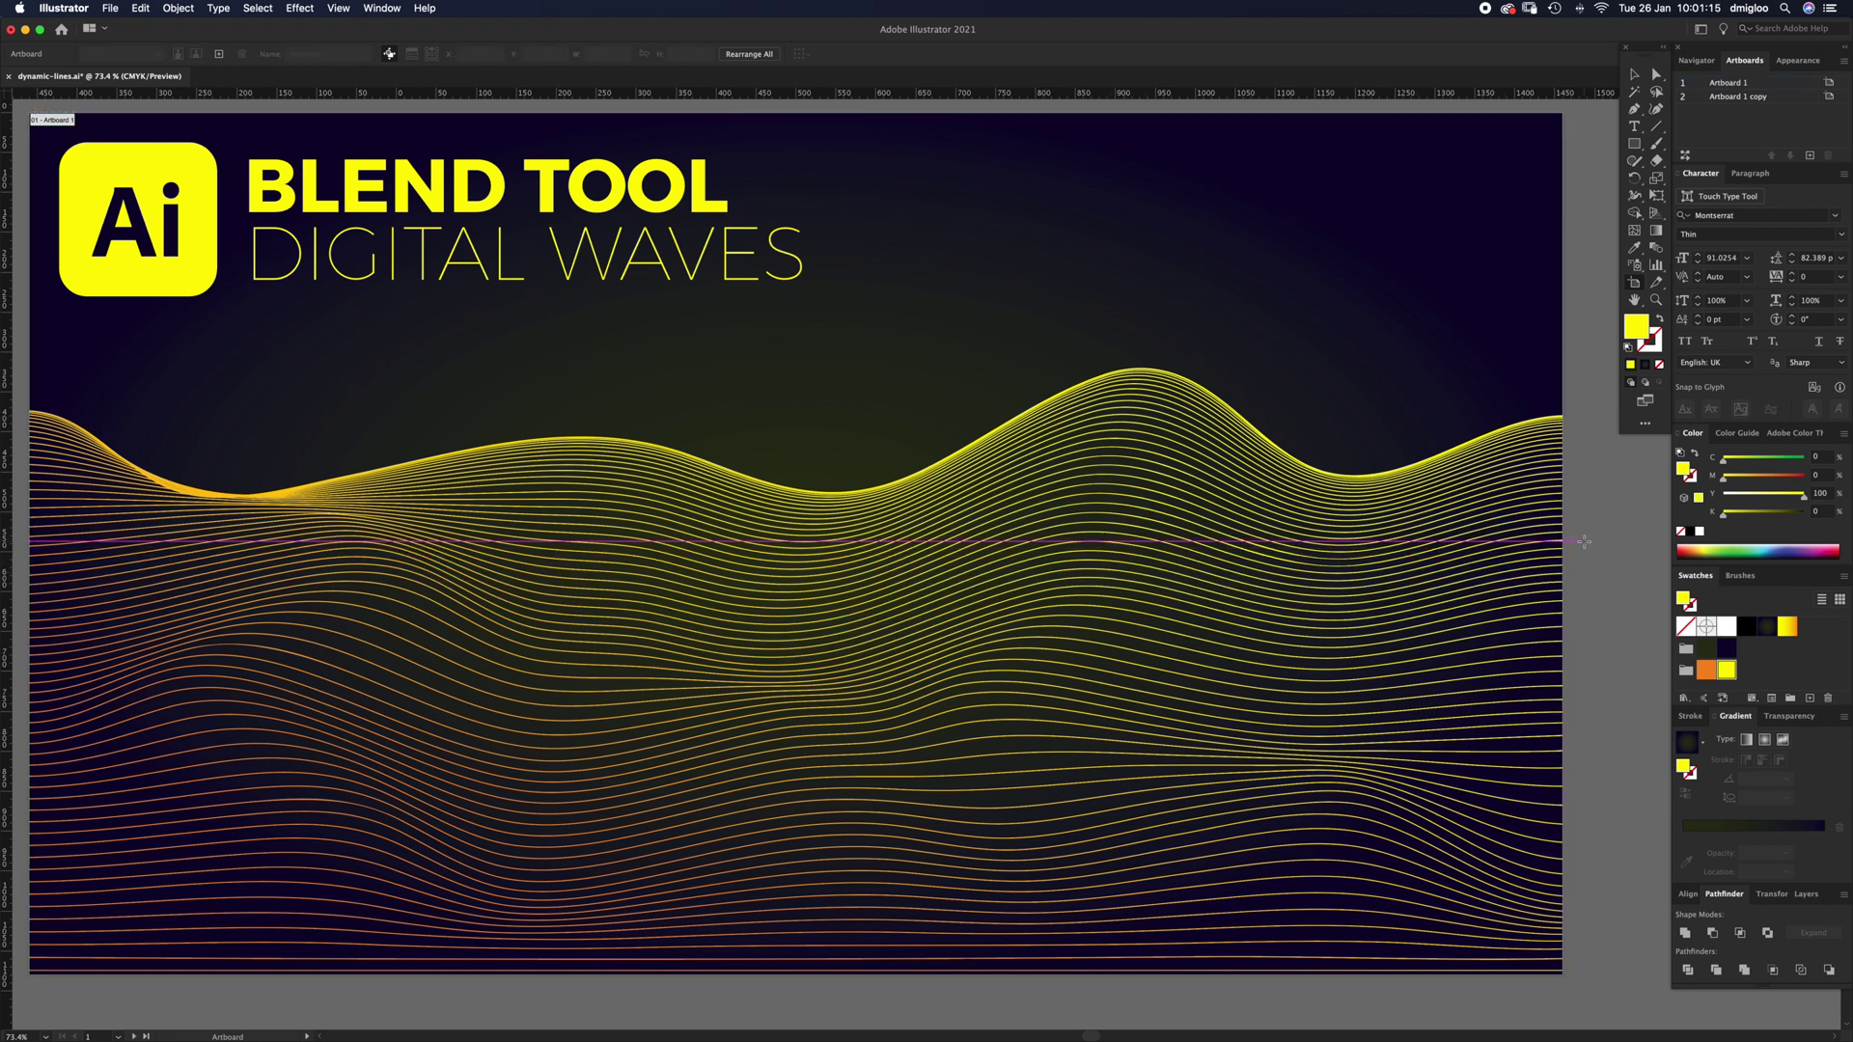
{"action": "left_click_drag", "start_coordinate": [1592, 538], "coordinate": [712, 555]}
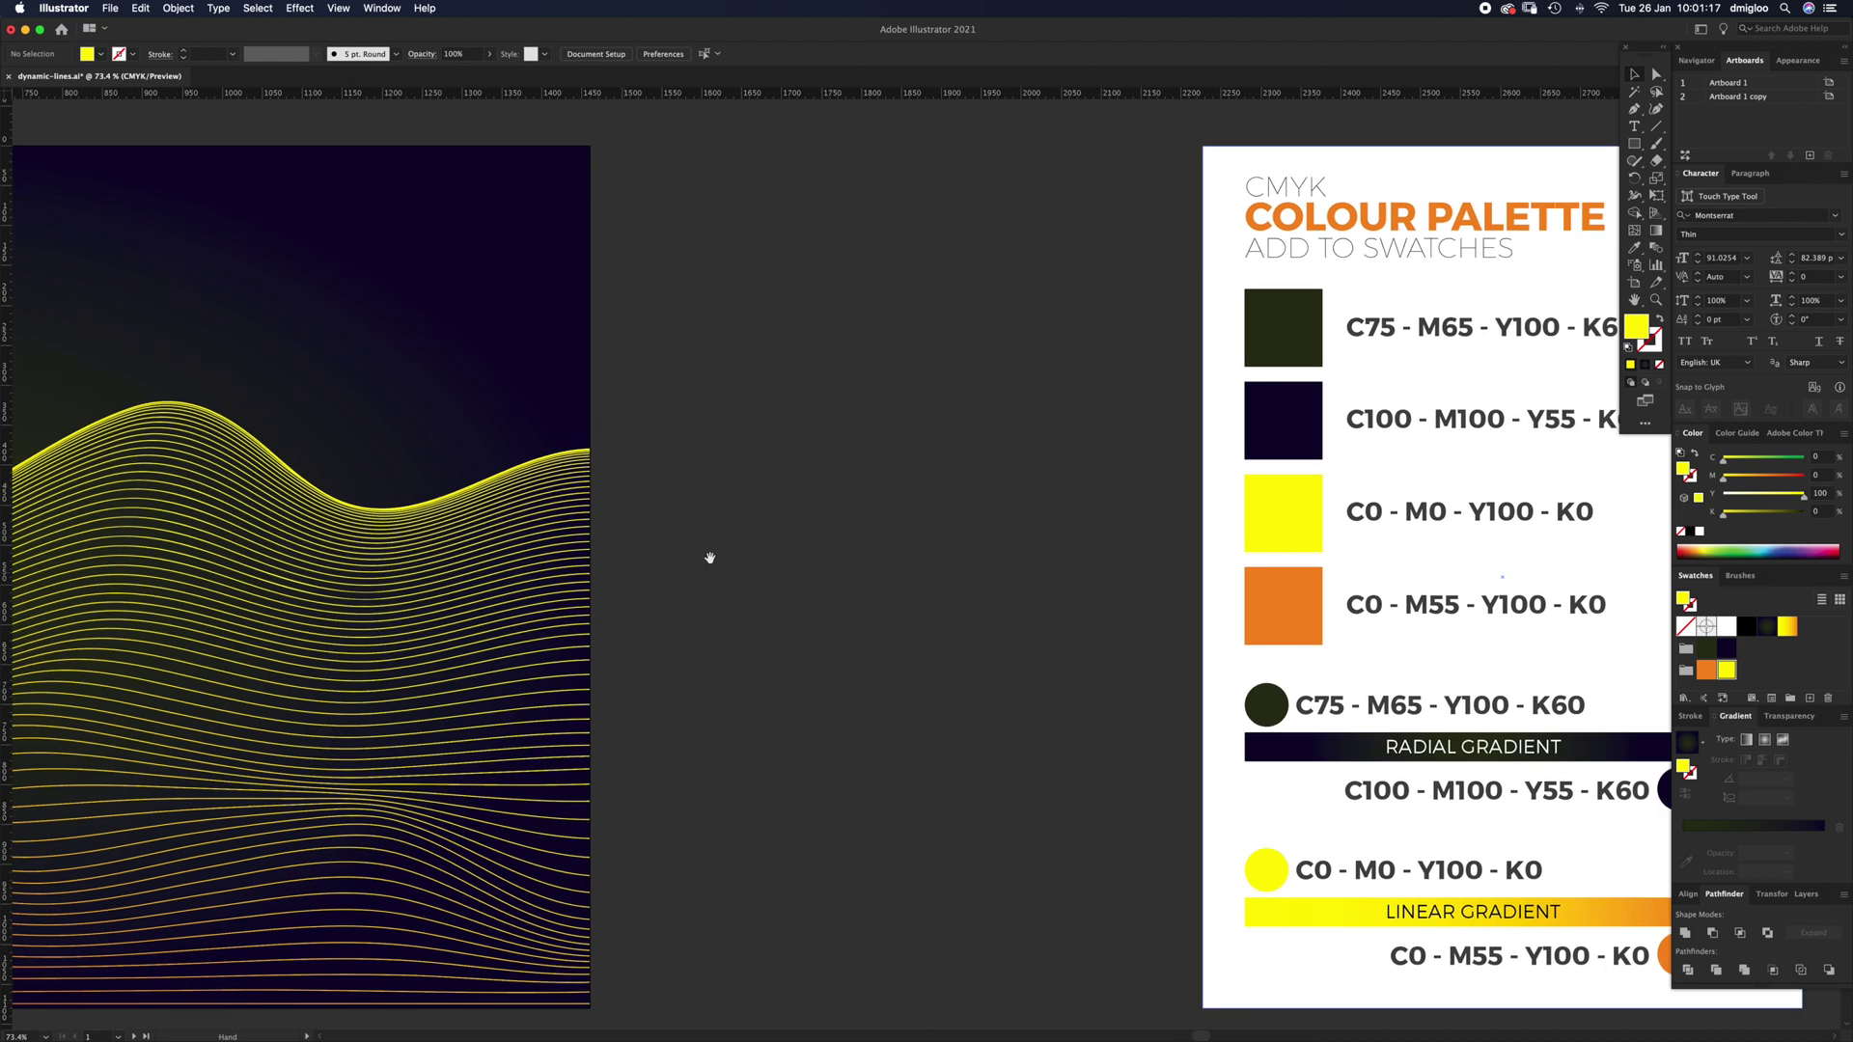
{"action": "left_click_drag", "start_coordinate": [898, 650], "coordinate": [675, 666]}
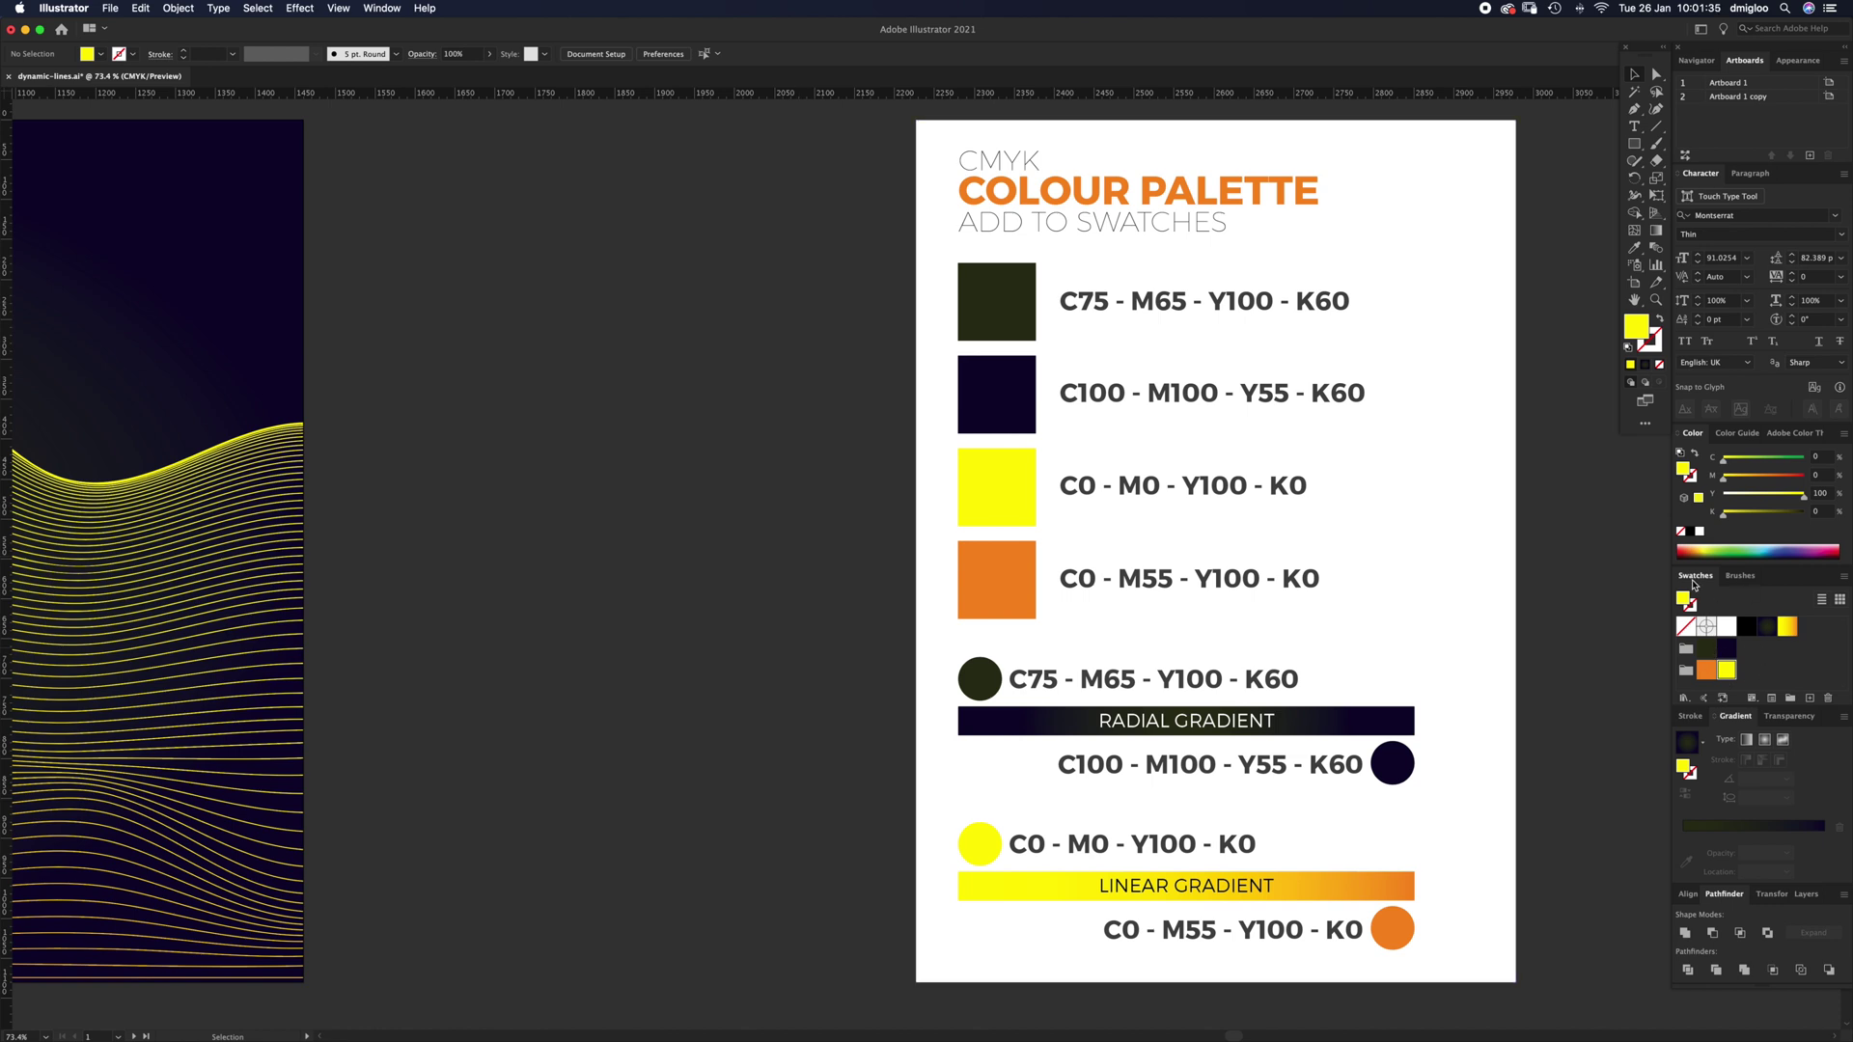
{"action": "left_click", "coordinate": [382, 7]}
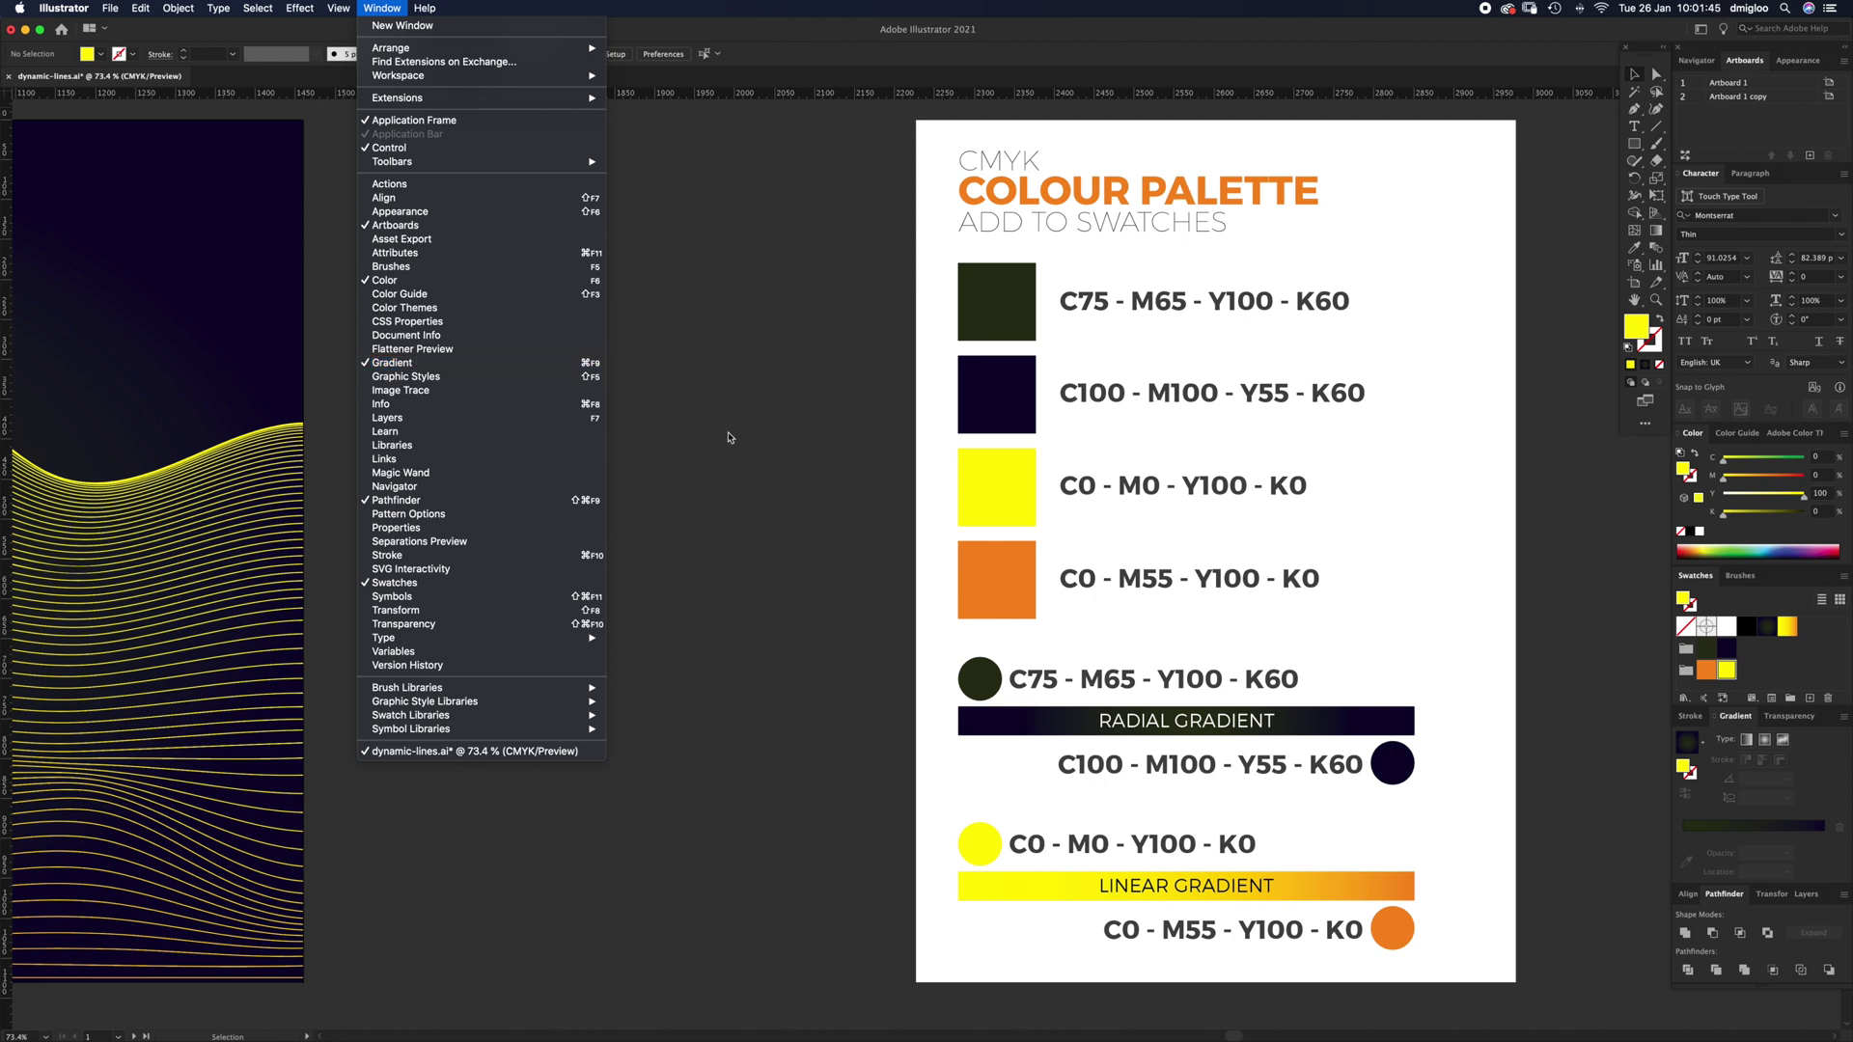
{"action": "left_click", "coordinate": [787, 512]}
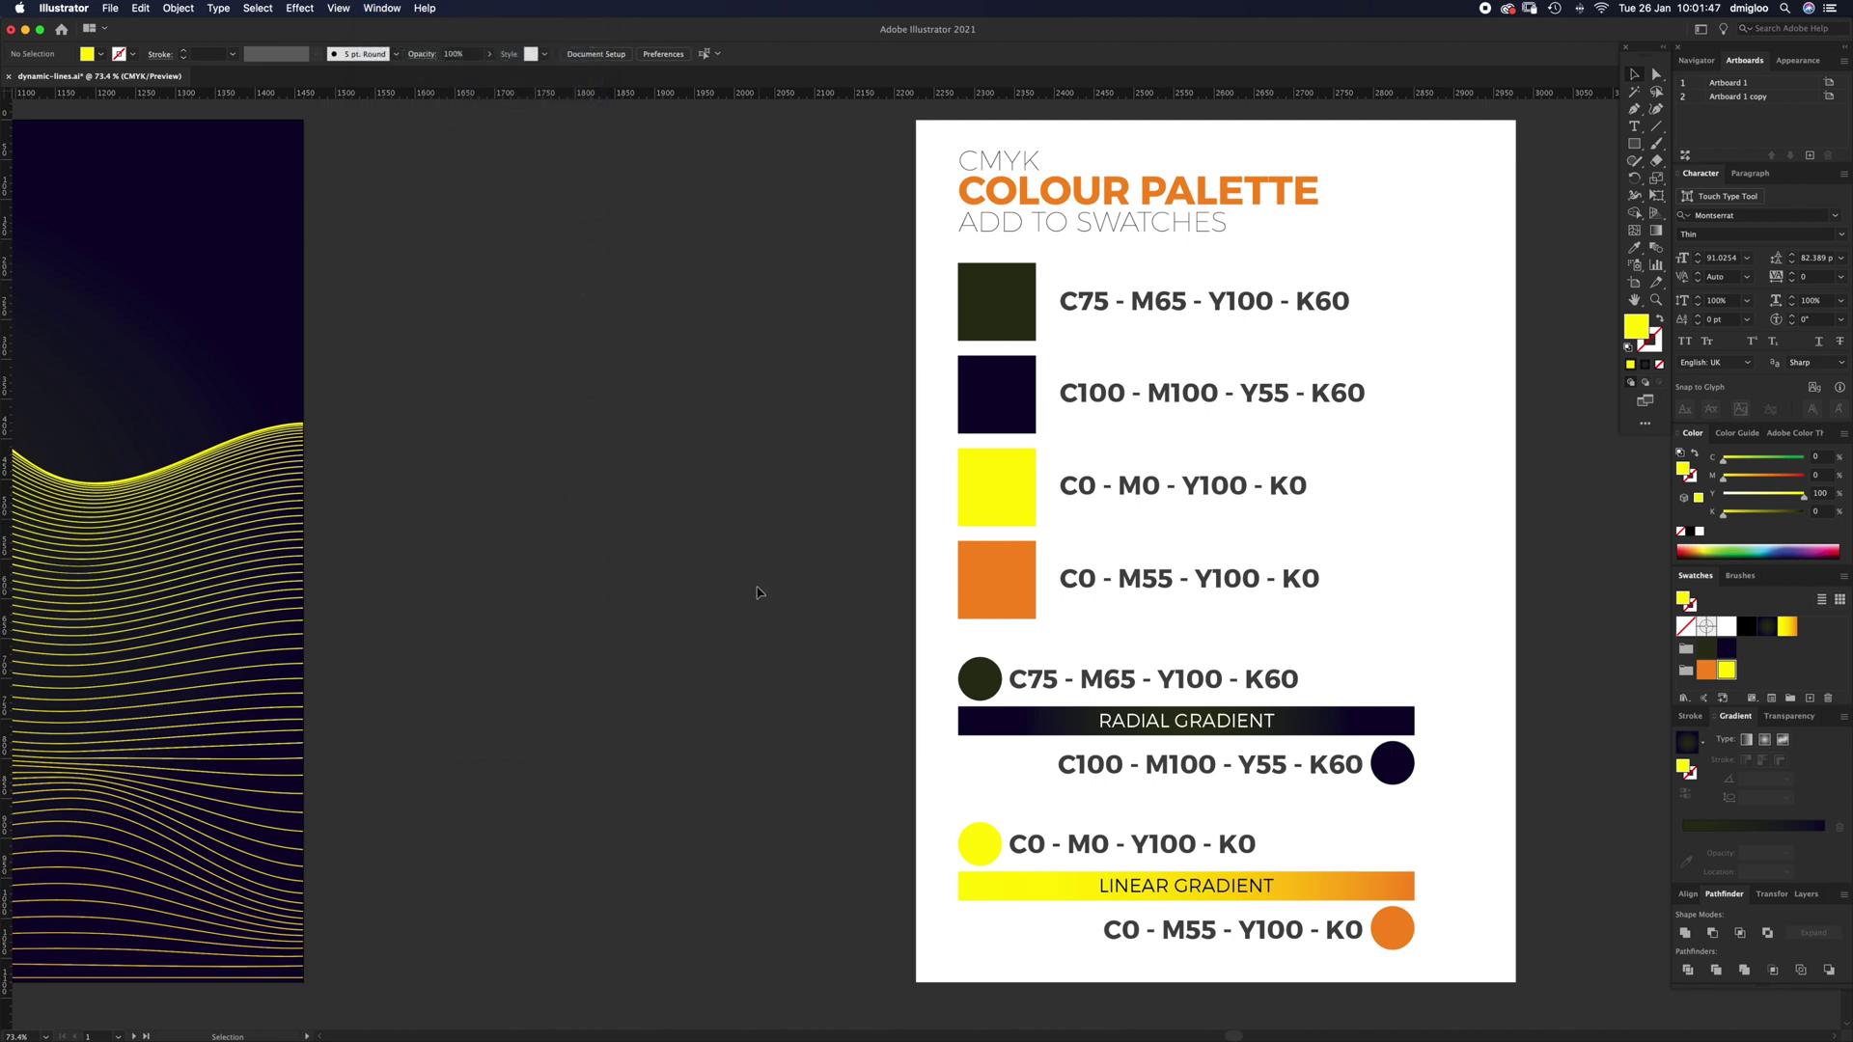
Draw a rectangle over the blank second artboard and fill it with the palette orange
{"action": "left_click_drag", "start_coordinate": [405, 765], "coordinate": [1340, 468]}
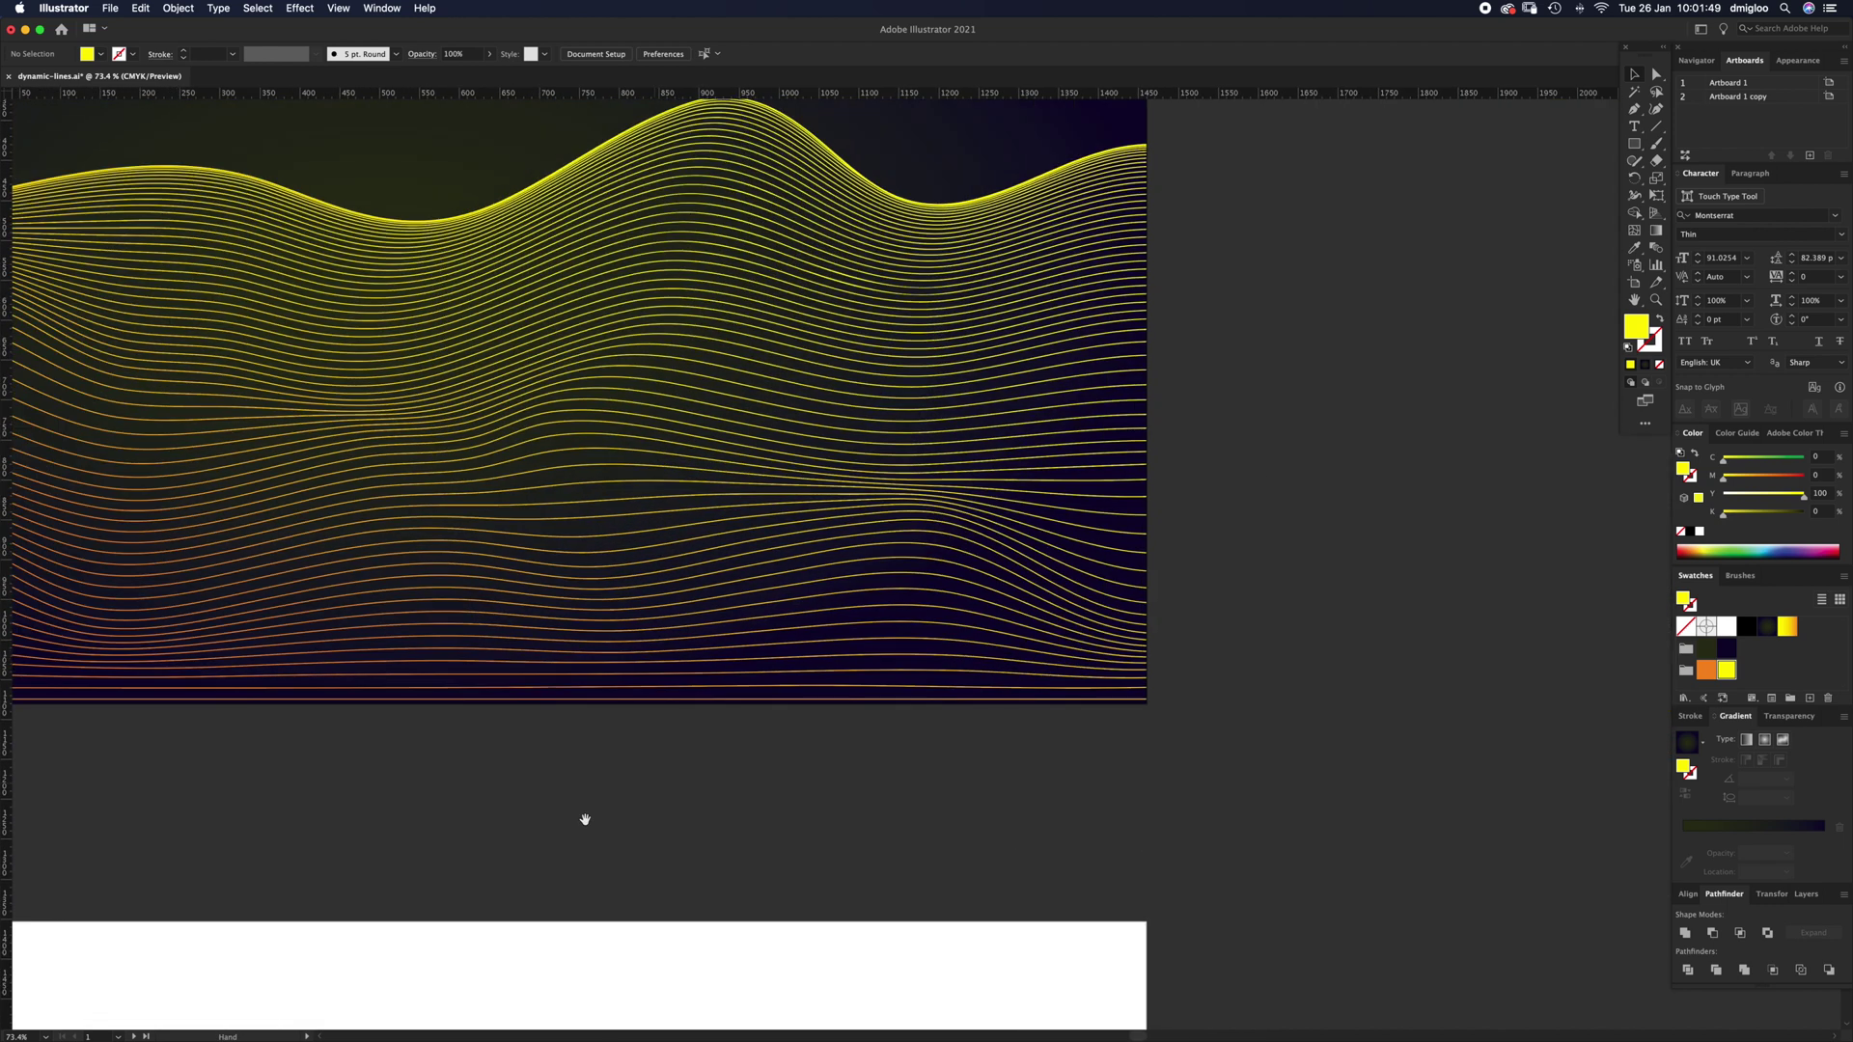
{"action": "left_click_drag", "start_coordinate": [583, 815], "coordinate": [1018, 344]}
{"action": "key", "text": "super+minus"}
{"action": "scroll", "coordinate": [877, 604], "scroll_direction": "down", "scroll_amount": 2}
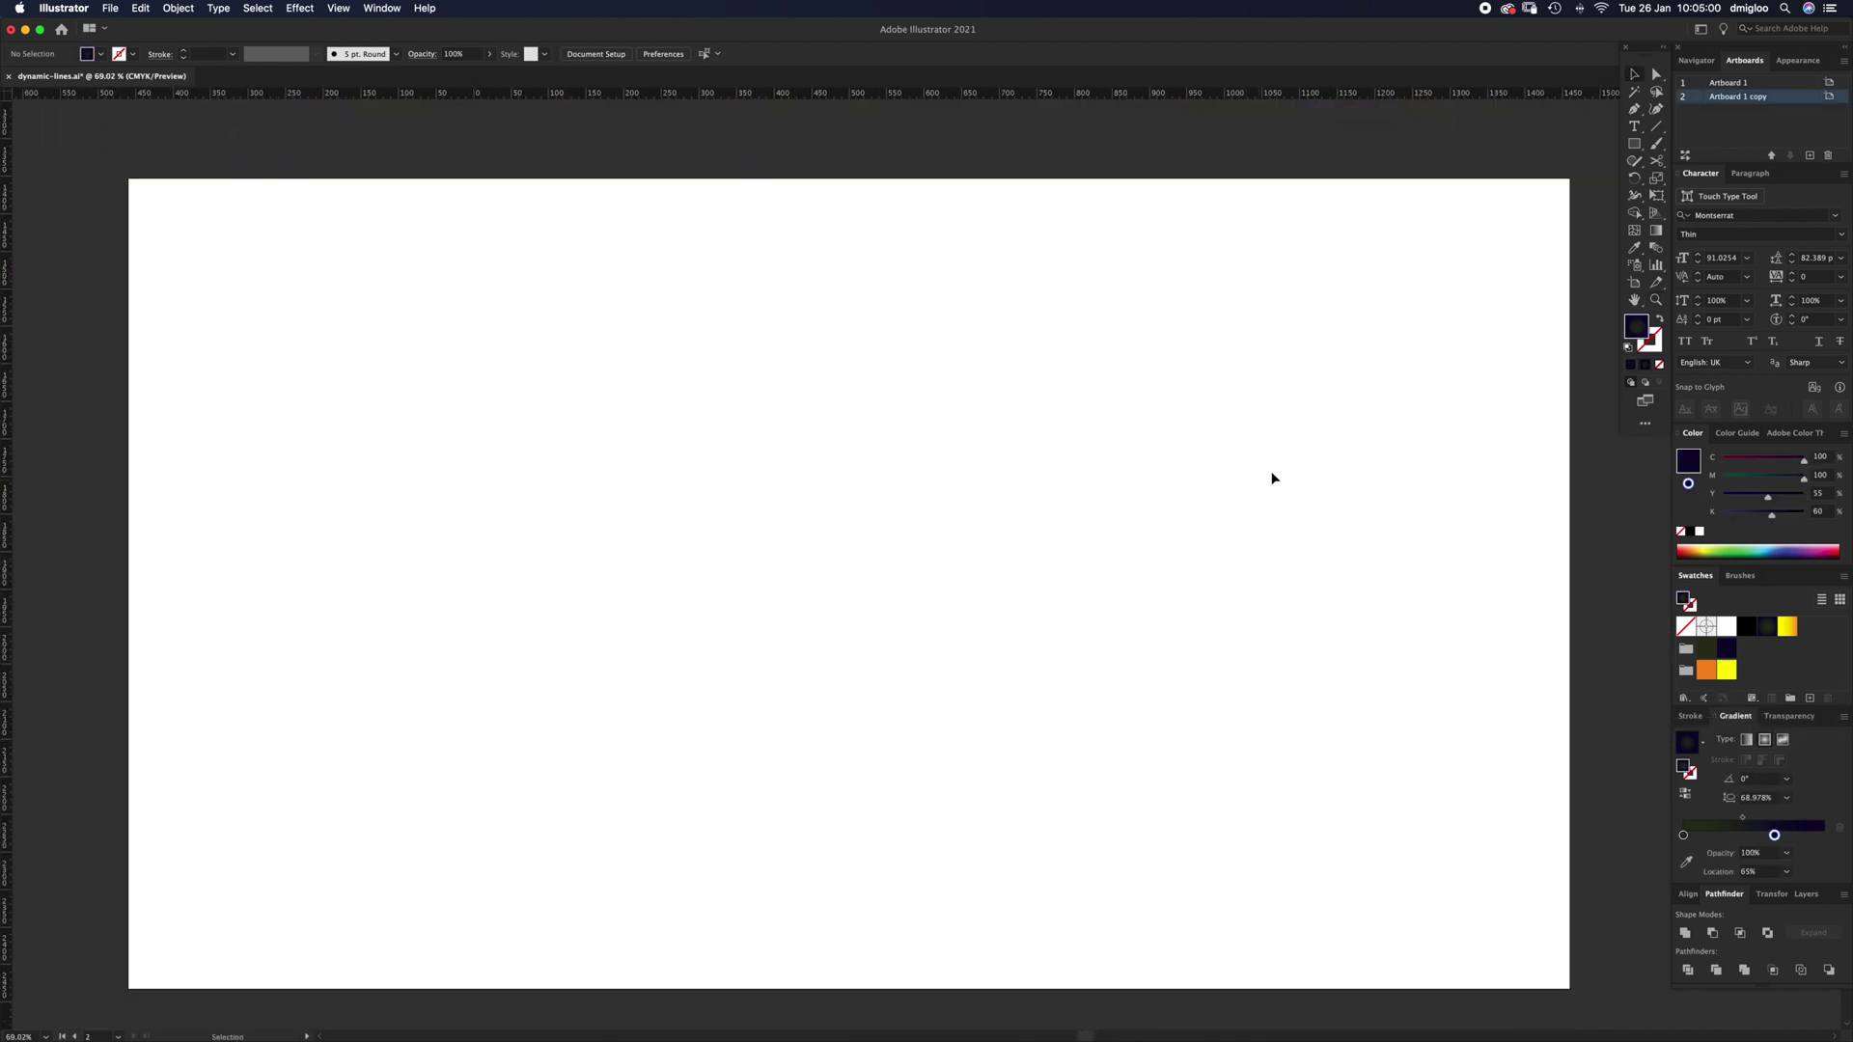
{"action": "left_click", "coordinate": [1634, 145]}
{"action": "left_click_drag", "start_coordinate": [129, 179], "coordinate": [1569, 987]}
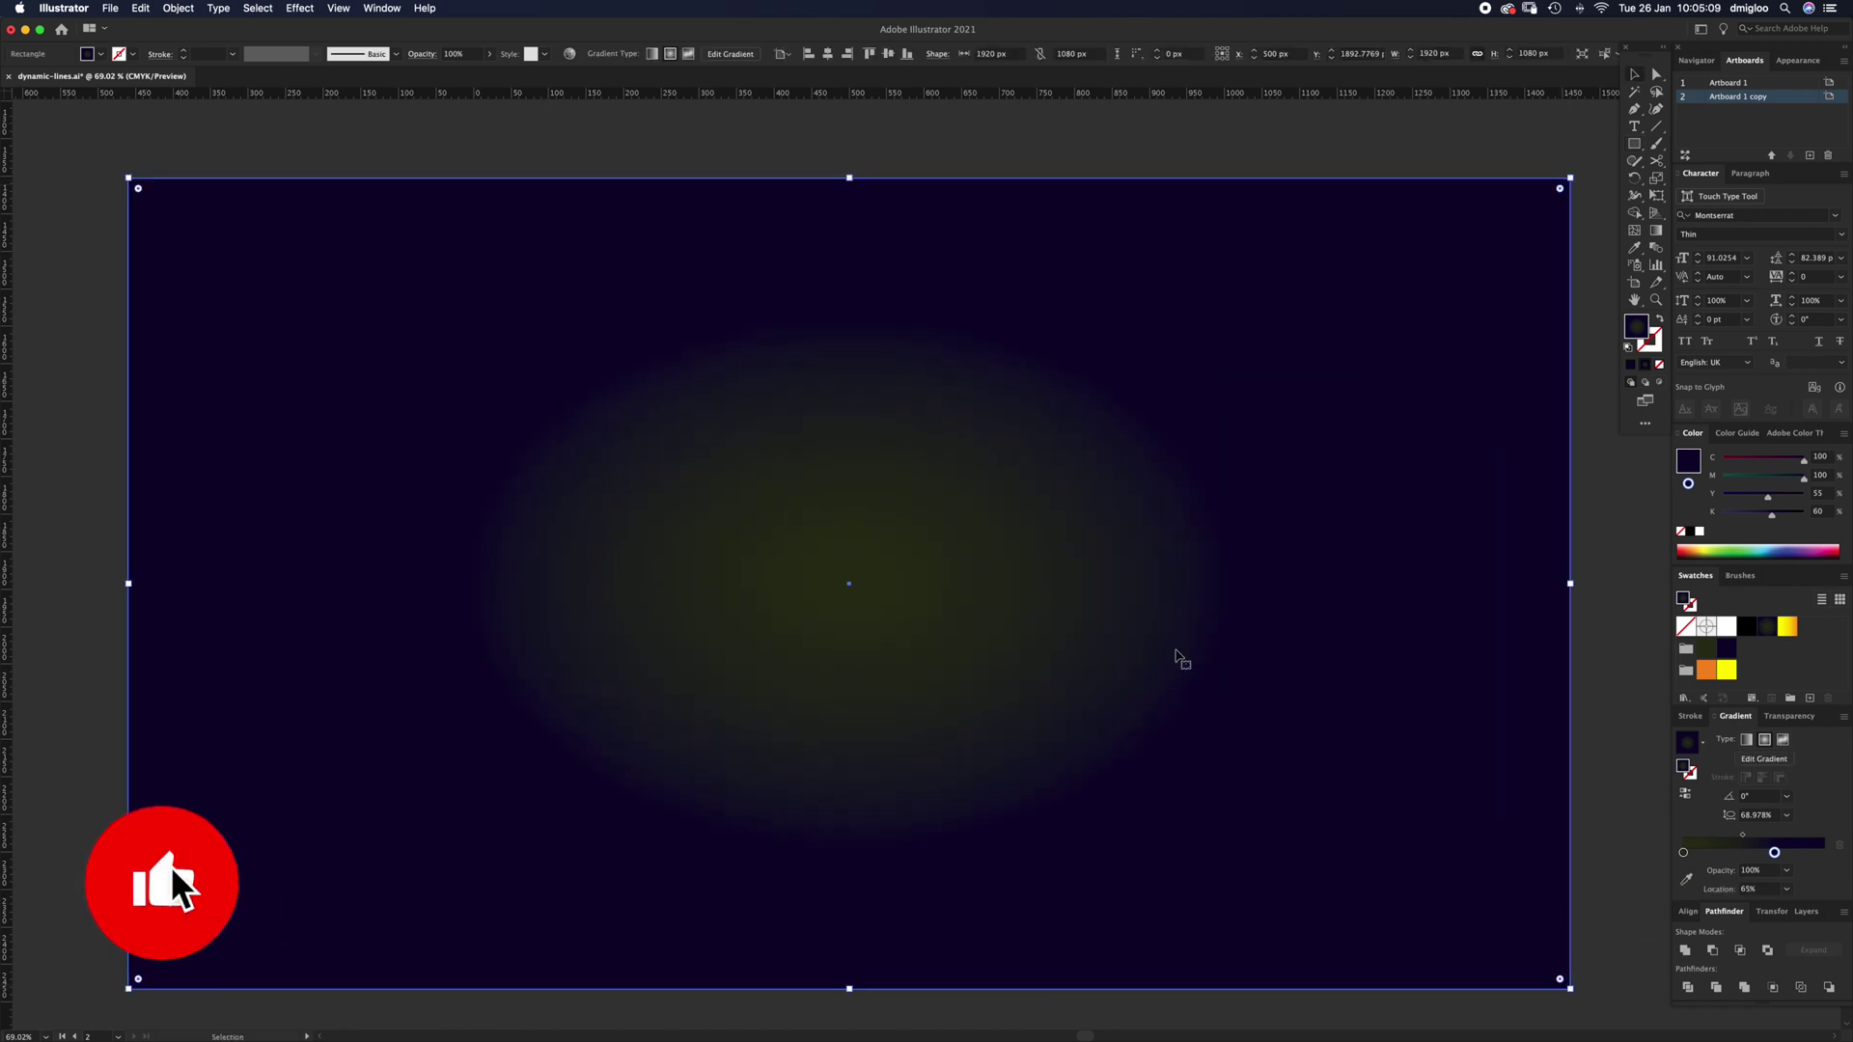
{"action": "left_click", "coordinate": [1707, 670]}
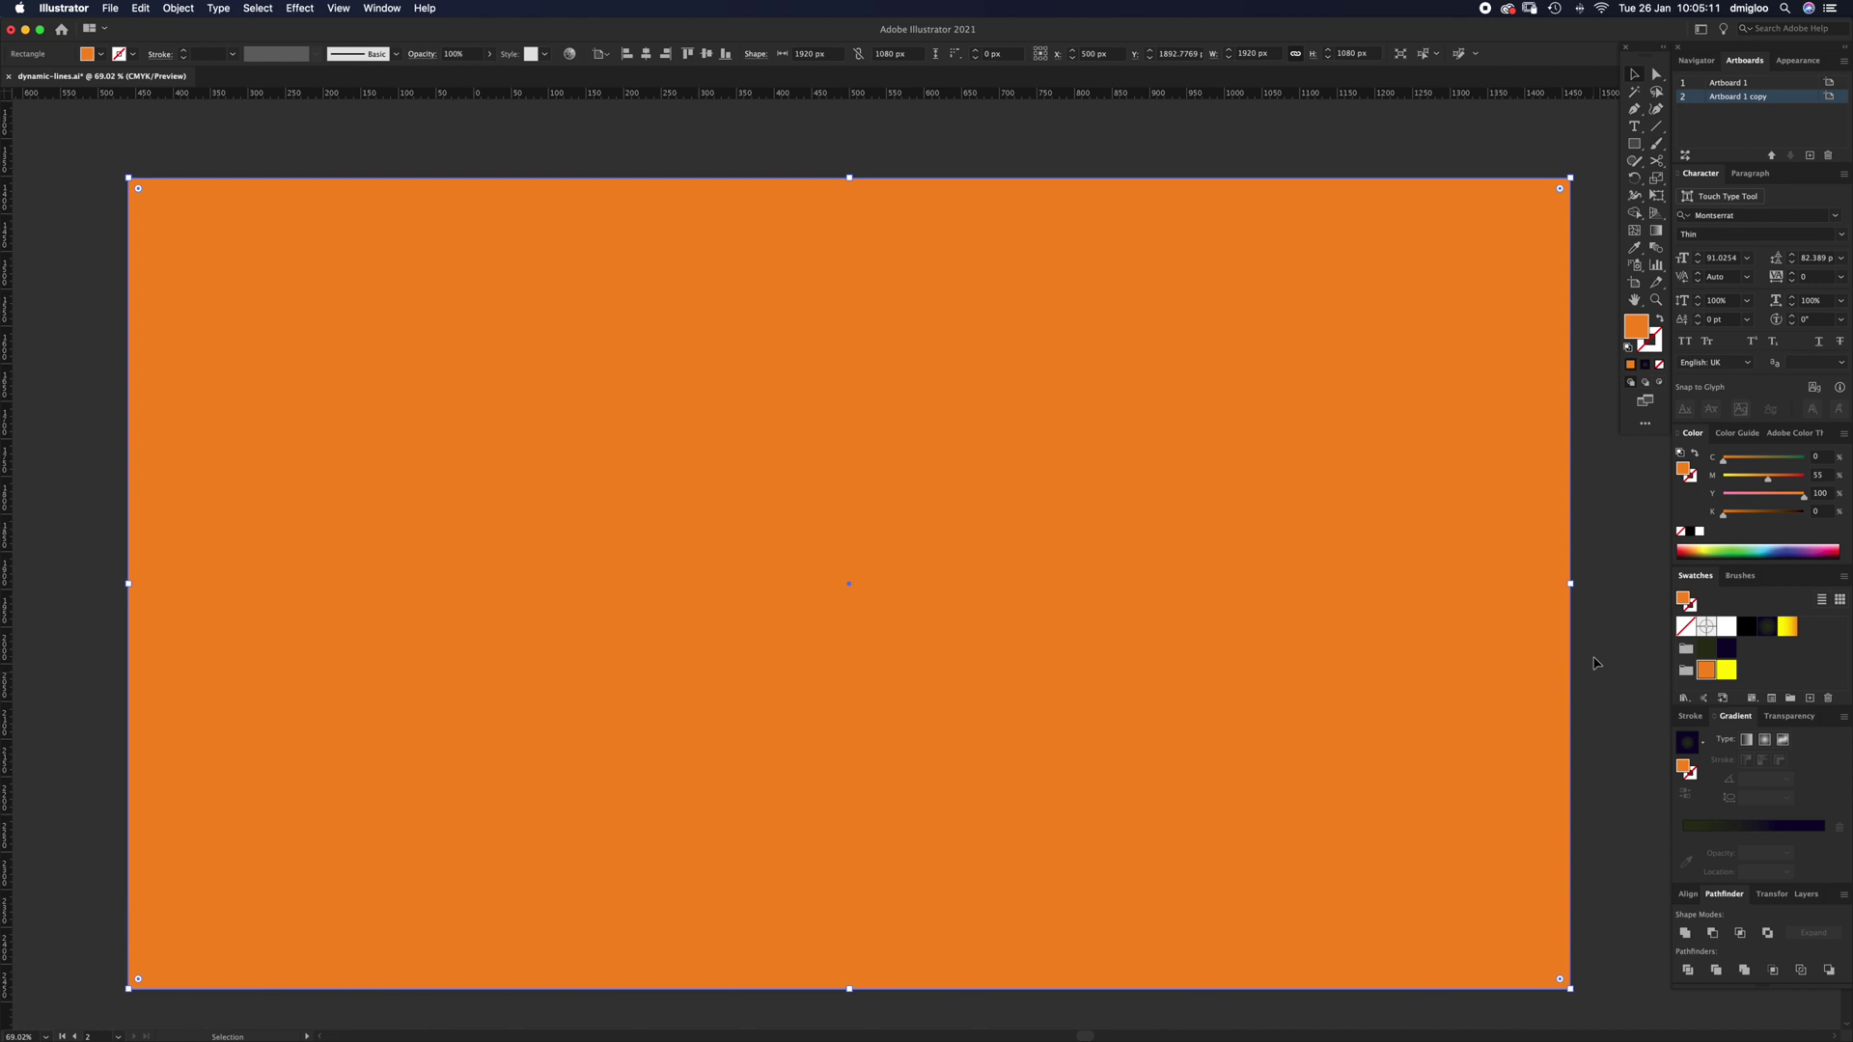
Enable View > Snap to Point and redraw the rectangle exactly corner to corner
{"action": "left_click", "coordinate": [336, 9]}
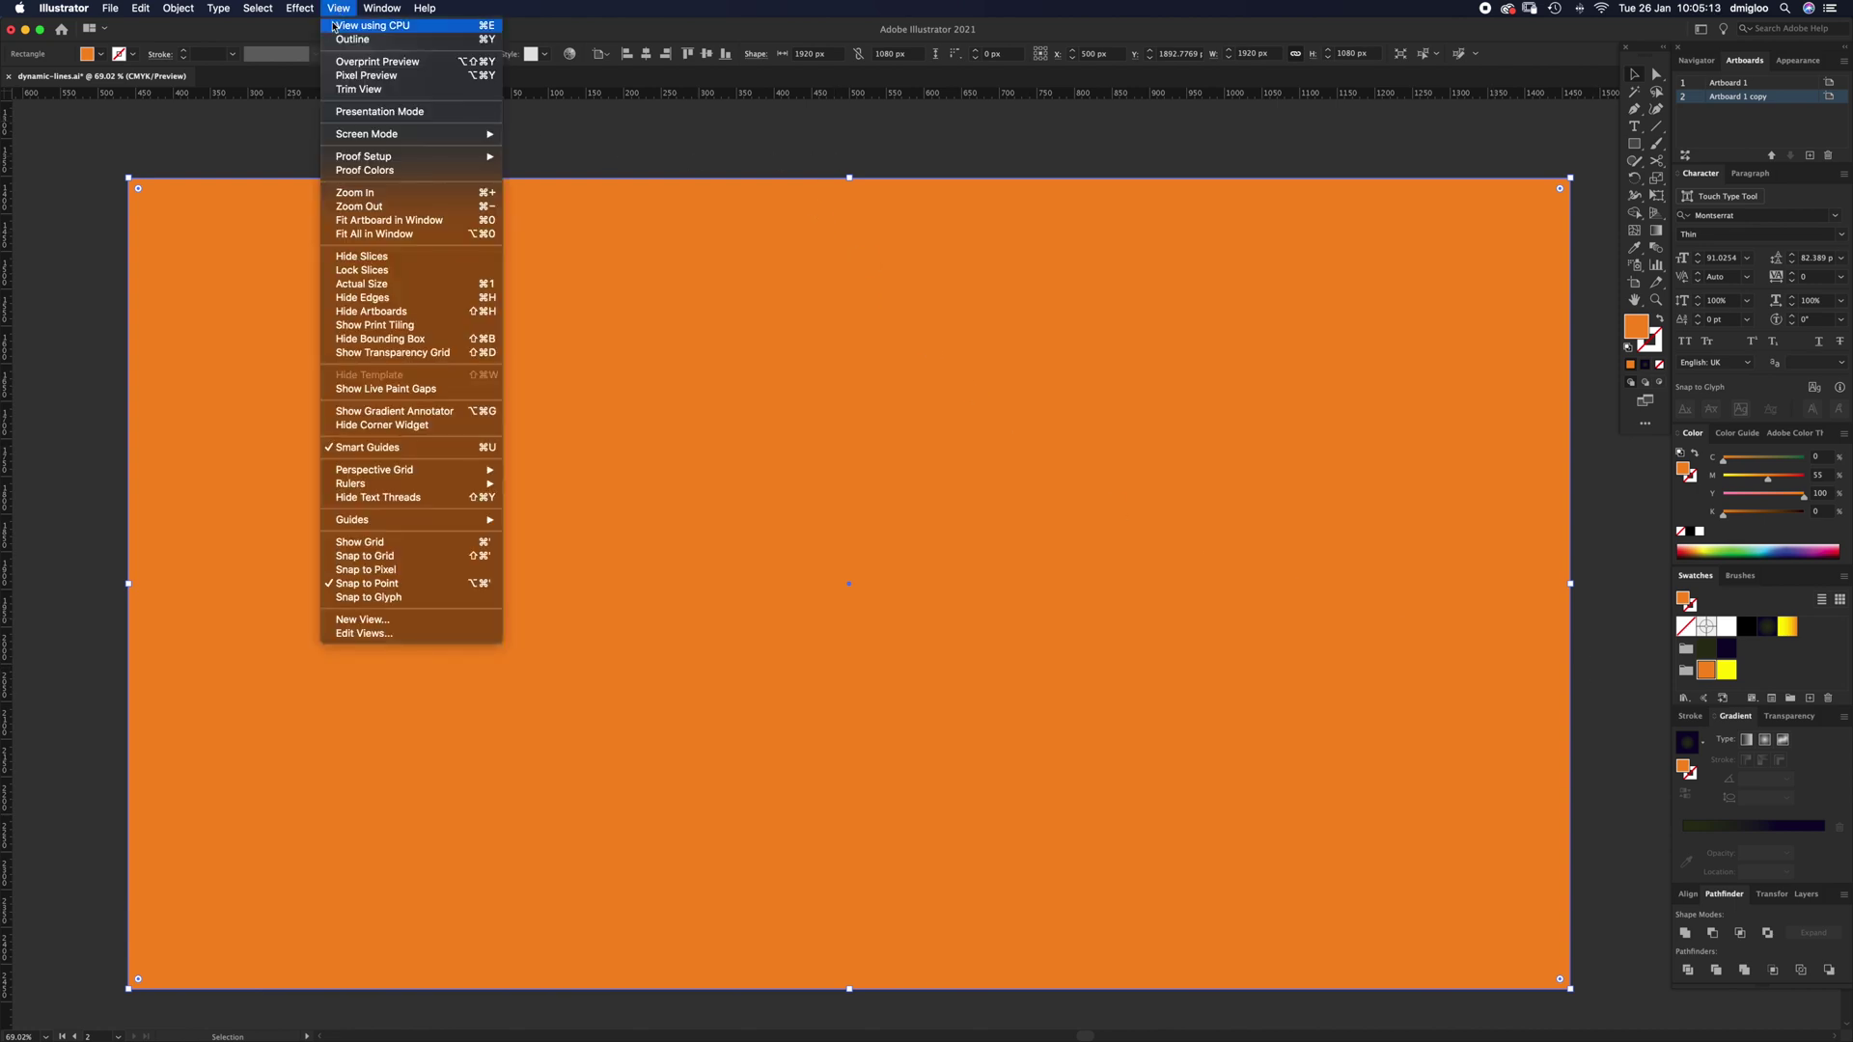
{"action": "left_click", "coordinate": [410, 584]}
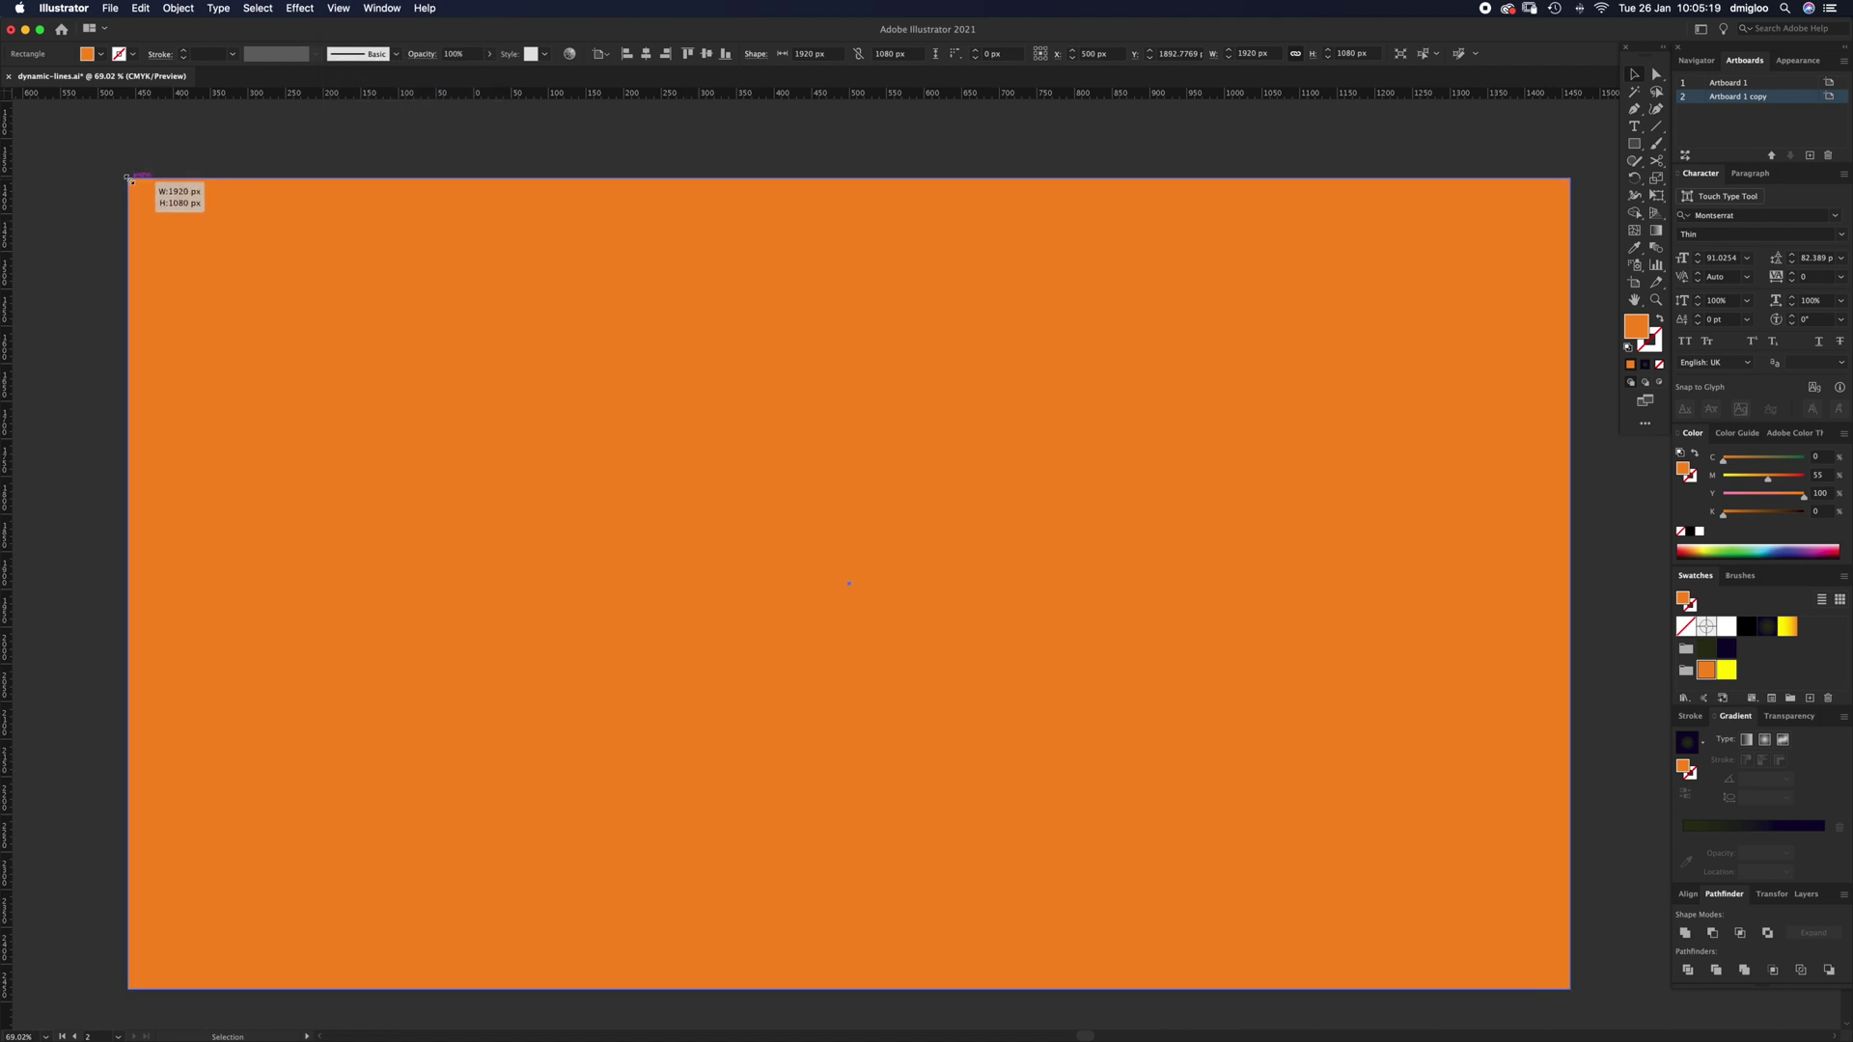
{"action": "left_click_drag", "start_coordinate": [128, 179], "coordinate": [128, 179]}
Give the rectangle a radial gradient fill, trying different stop colours and gradient types
{"action": "left_click", "coordinate": [1602, 803]}
{"action": "left_click", "coordinate": [1525, 815]}
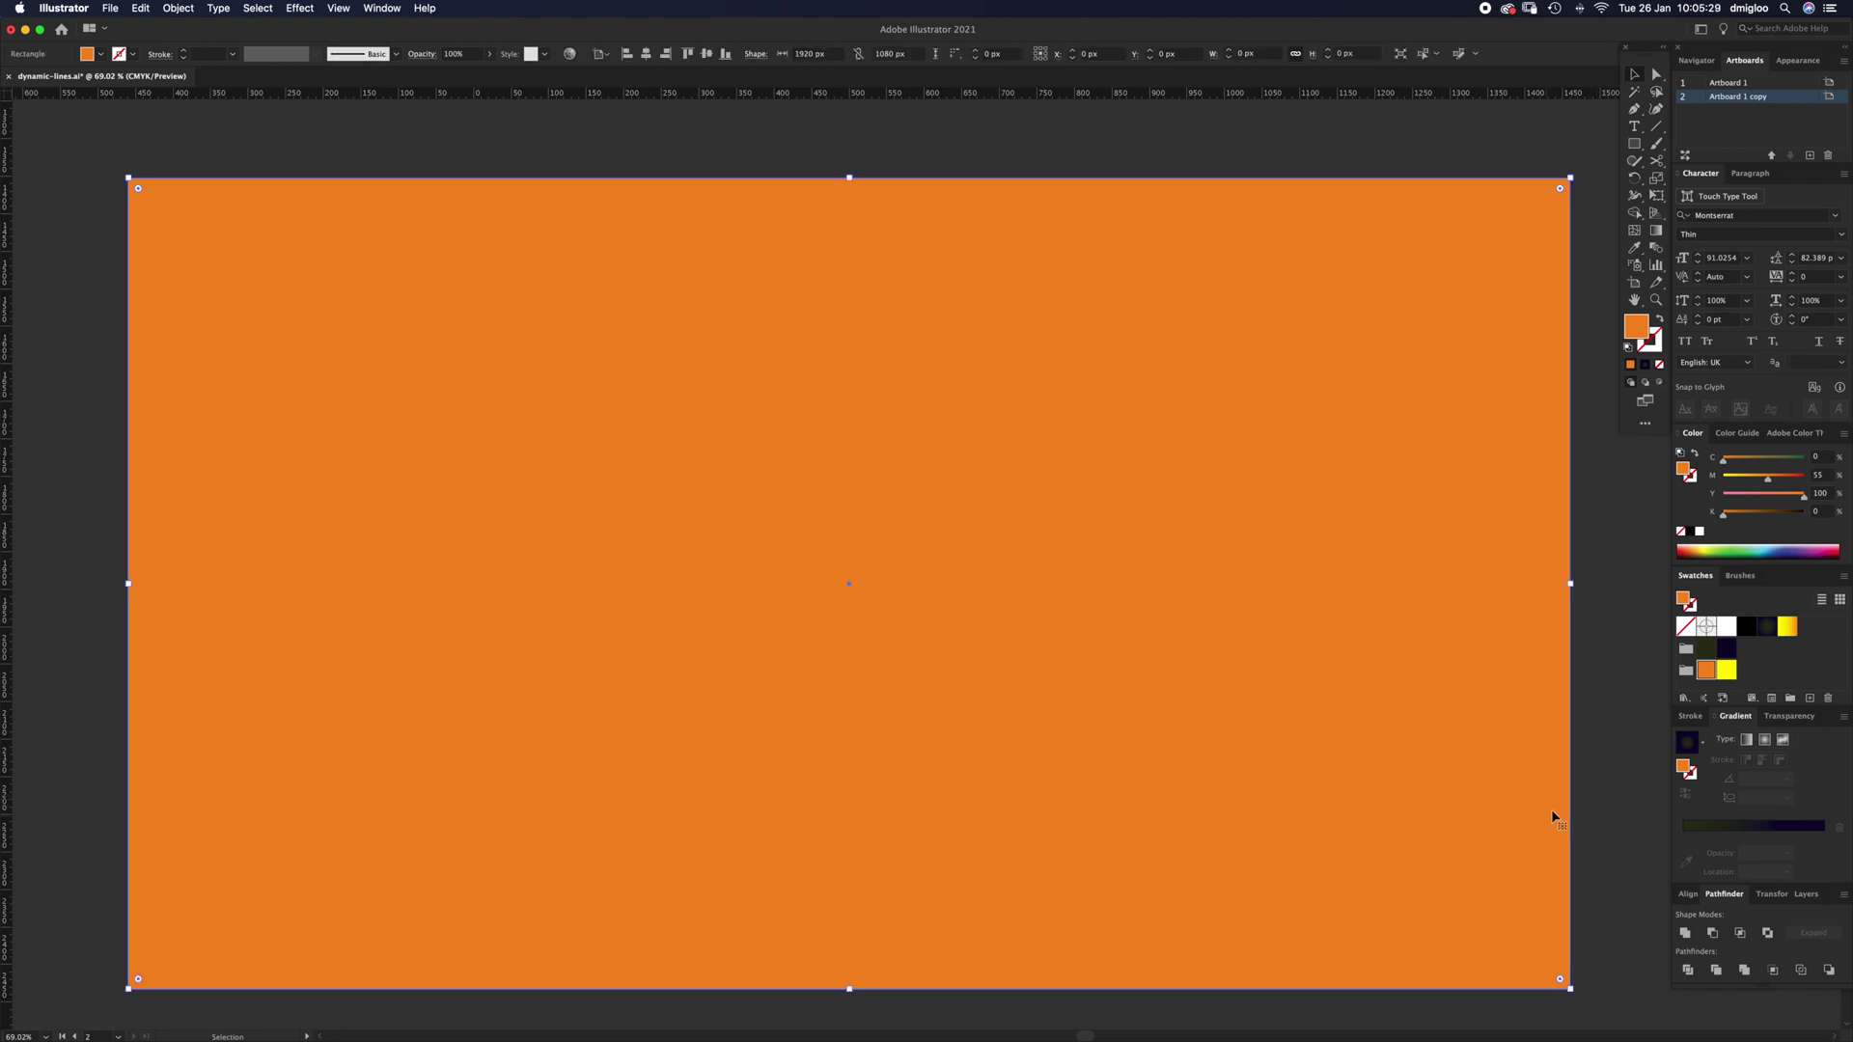
{"action": "left_click", "coordinate": [1760, 829]}
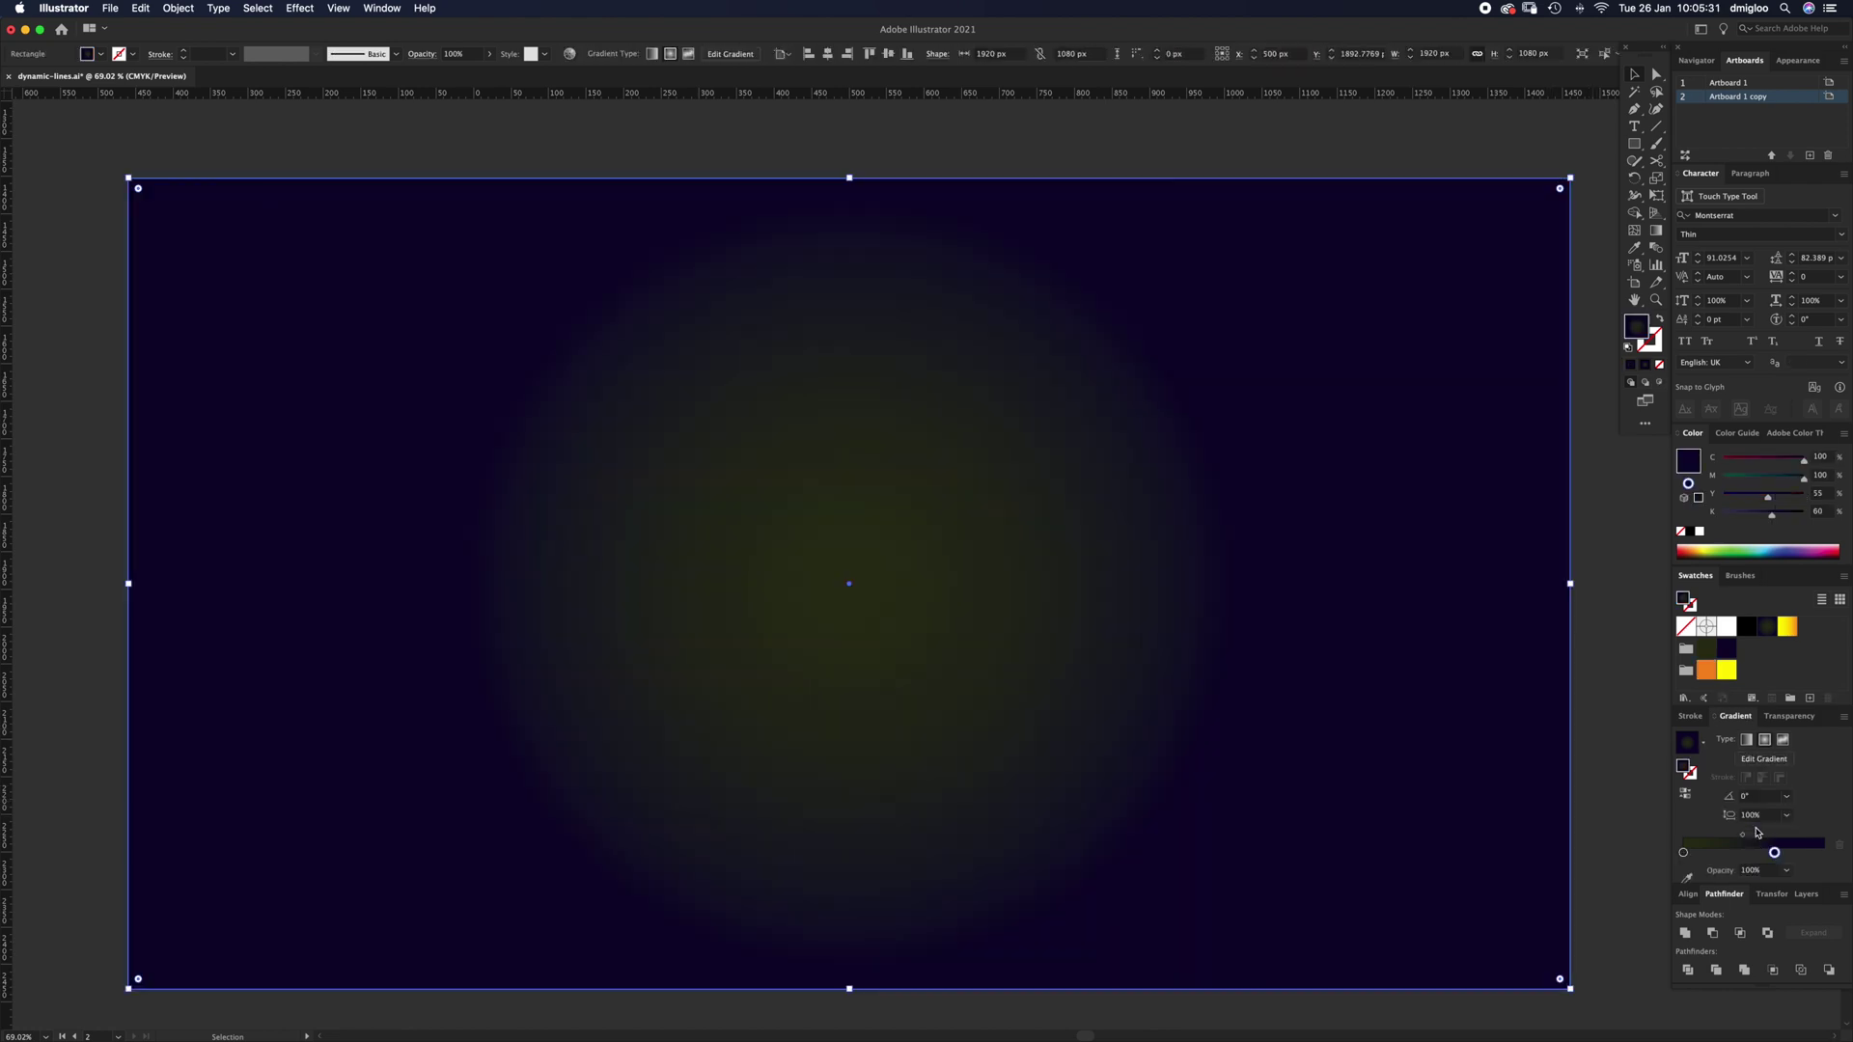
{"action": "left_click_drag", "start_coordinate": [1775, 855], "coordinate": [1823, 853]}
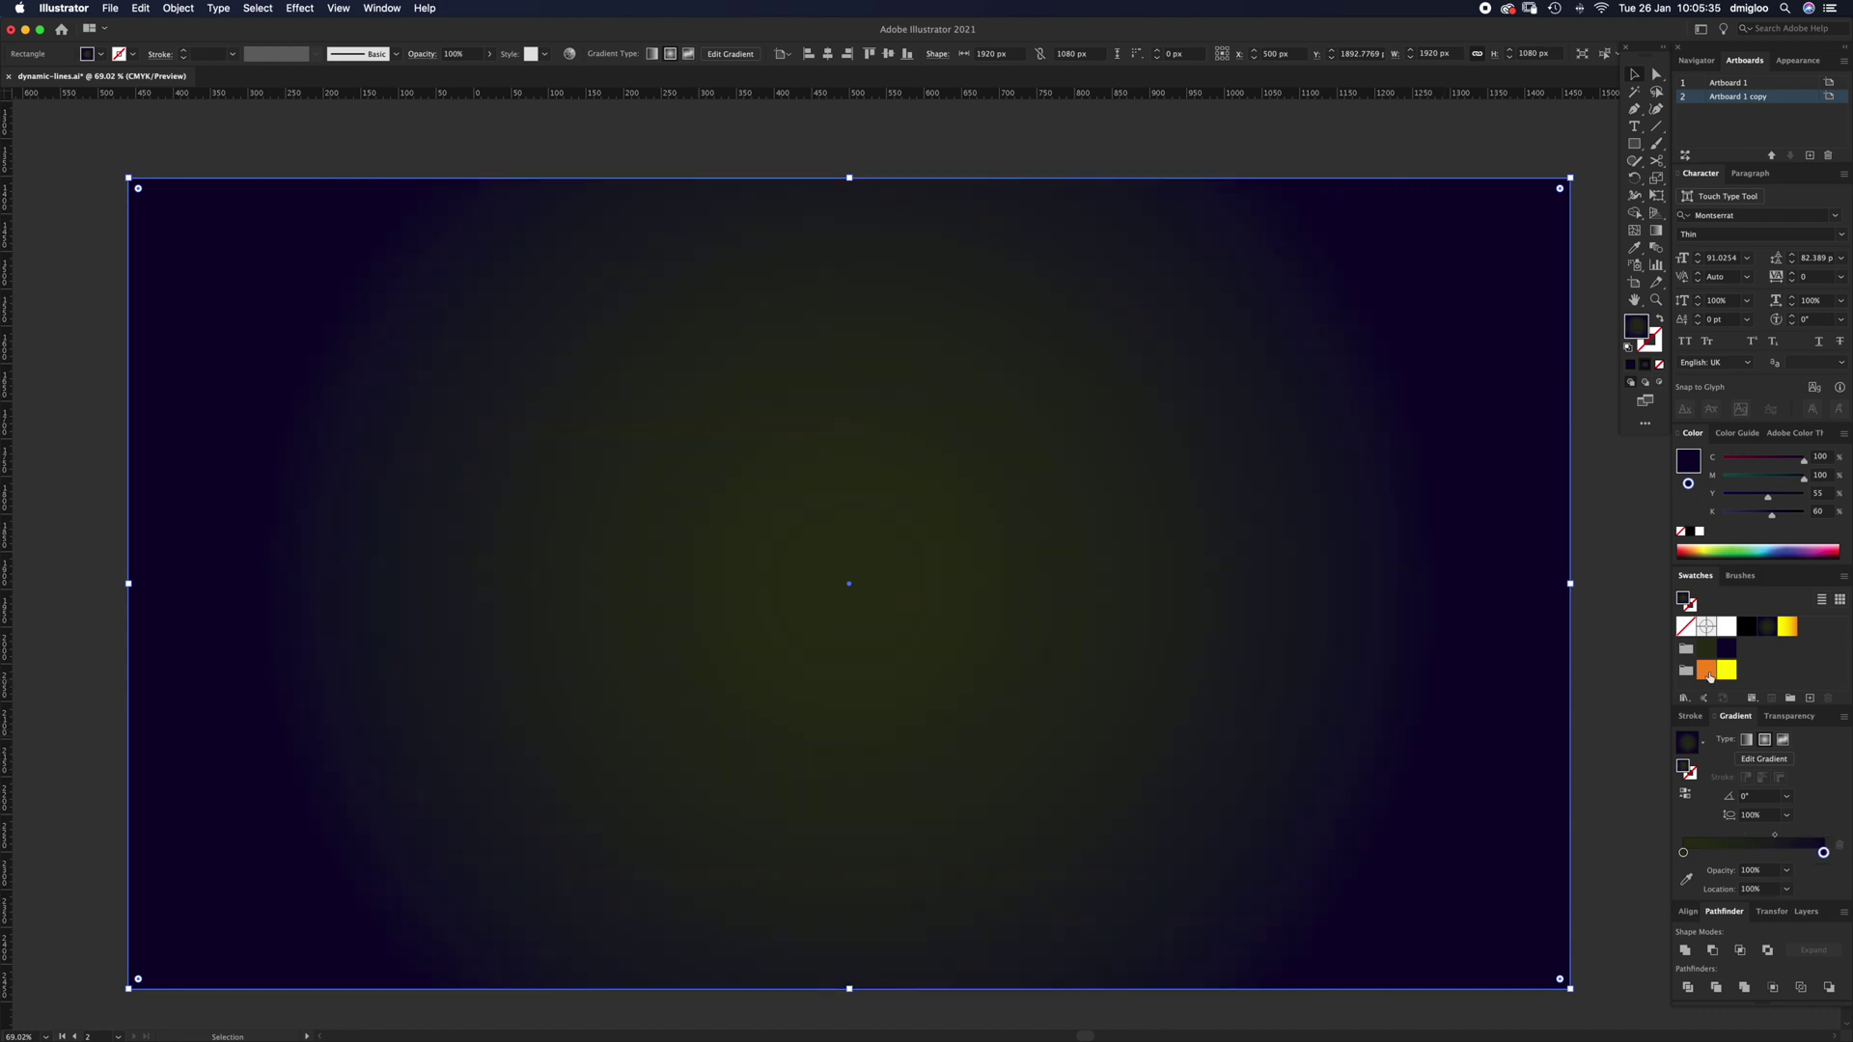
{"action": "left_click_drag", "start_coordinate": [1706, 671], "coordinate": [1729, 751]}
{"action": "left_click_drag", "start_coordinate": [1747, 627], "coordinate": [1826, 853]}
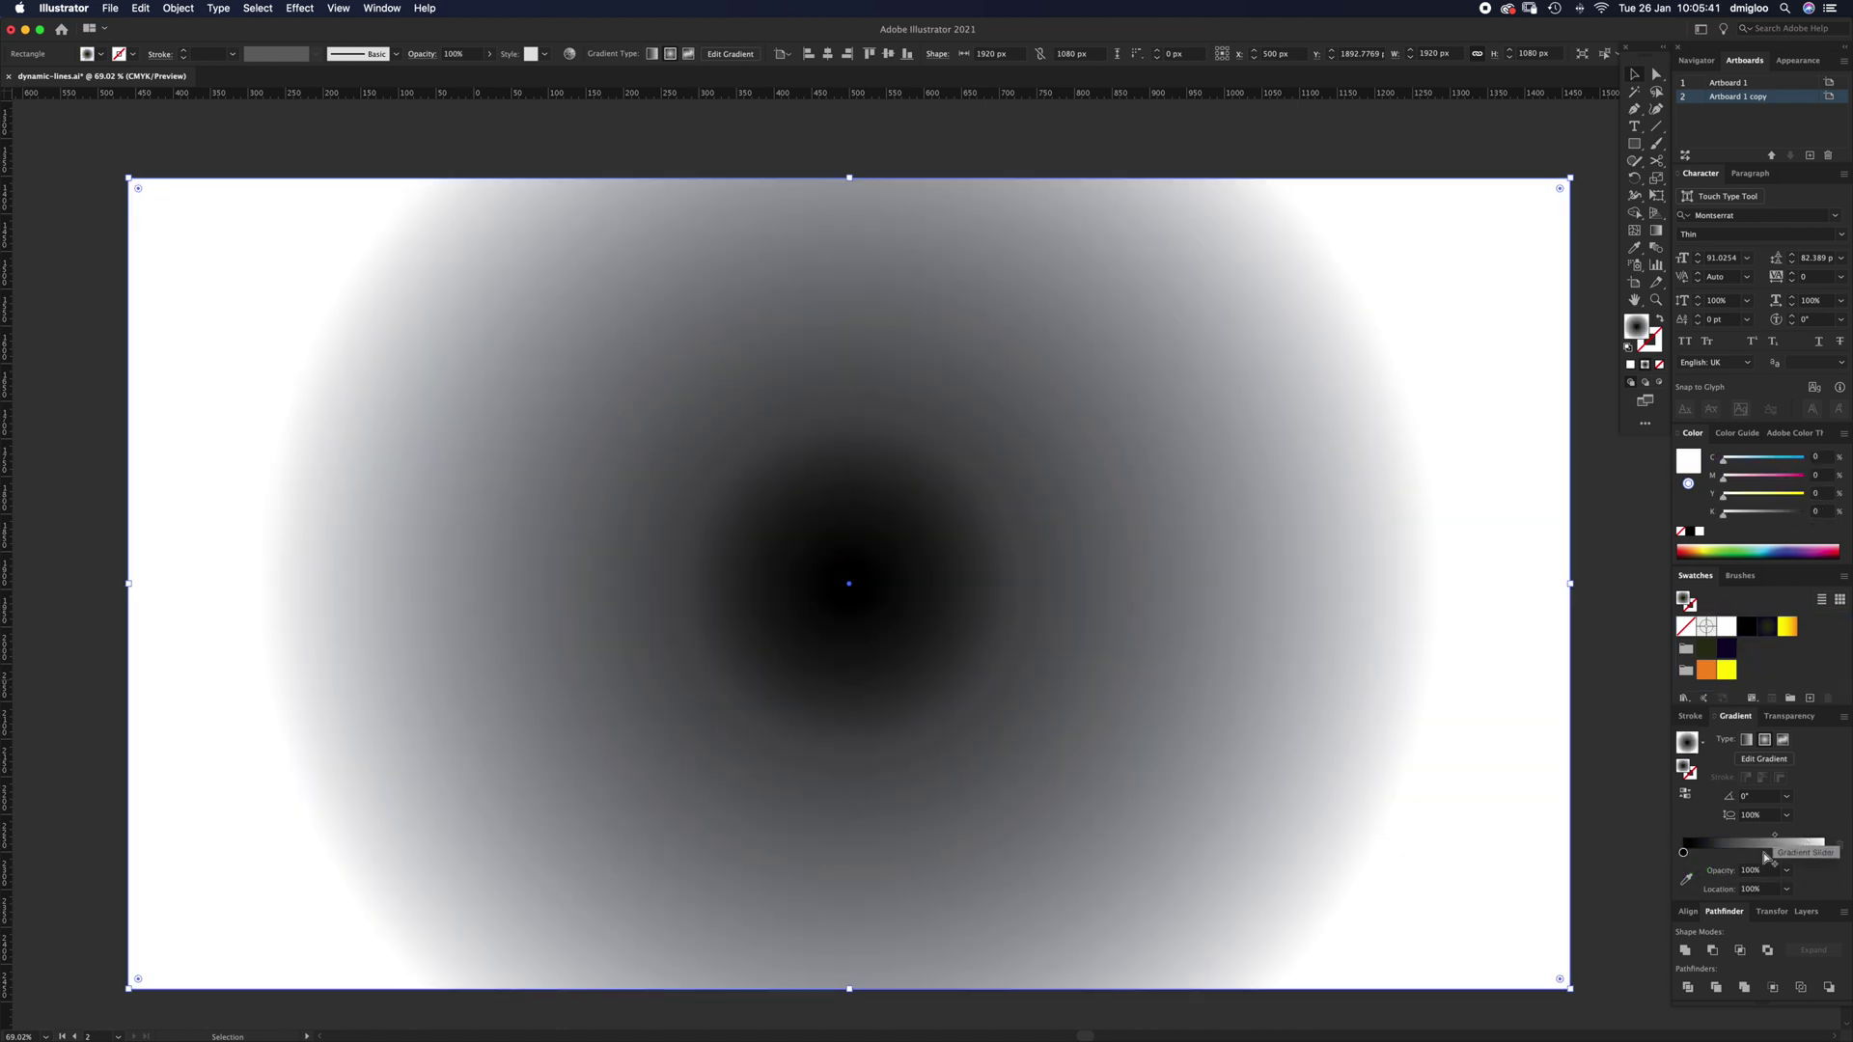
{"action": "left_click", "coordinate": [1686, 794]}
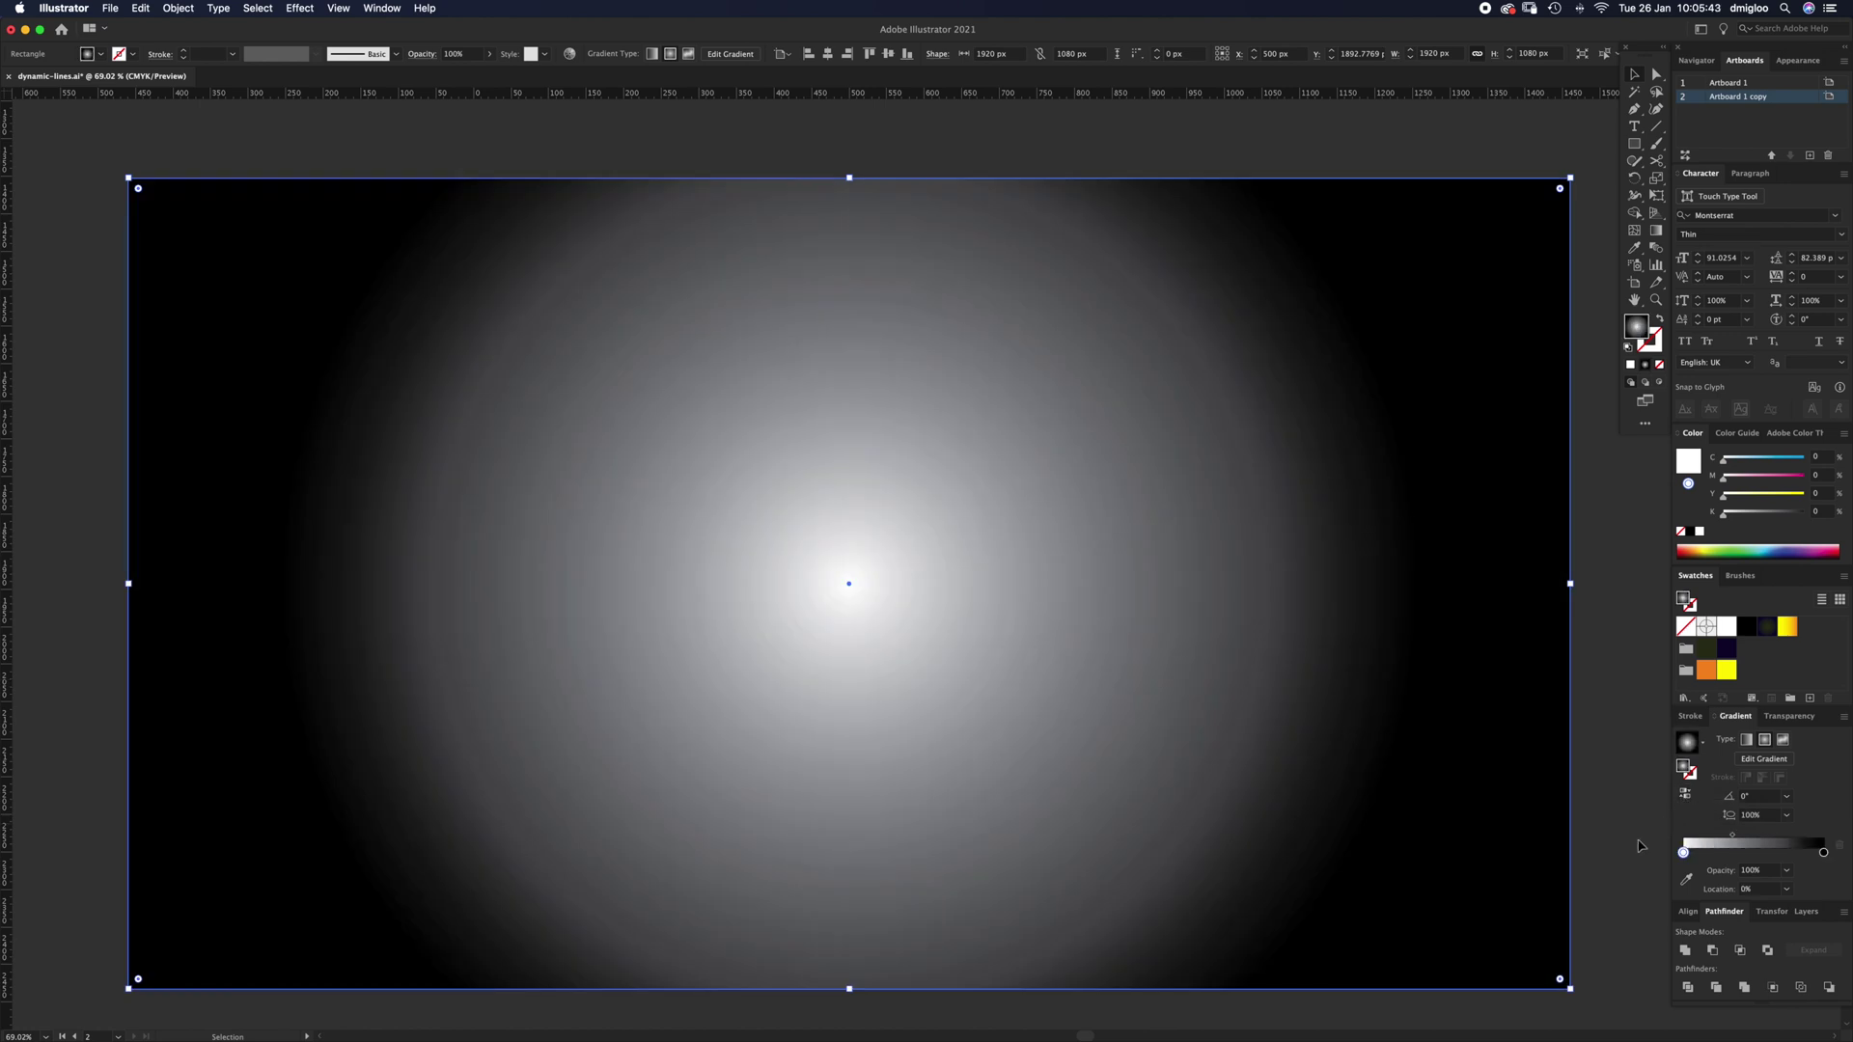
{"action": "left_click", "coordinate": [1746, 739]}
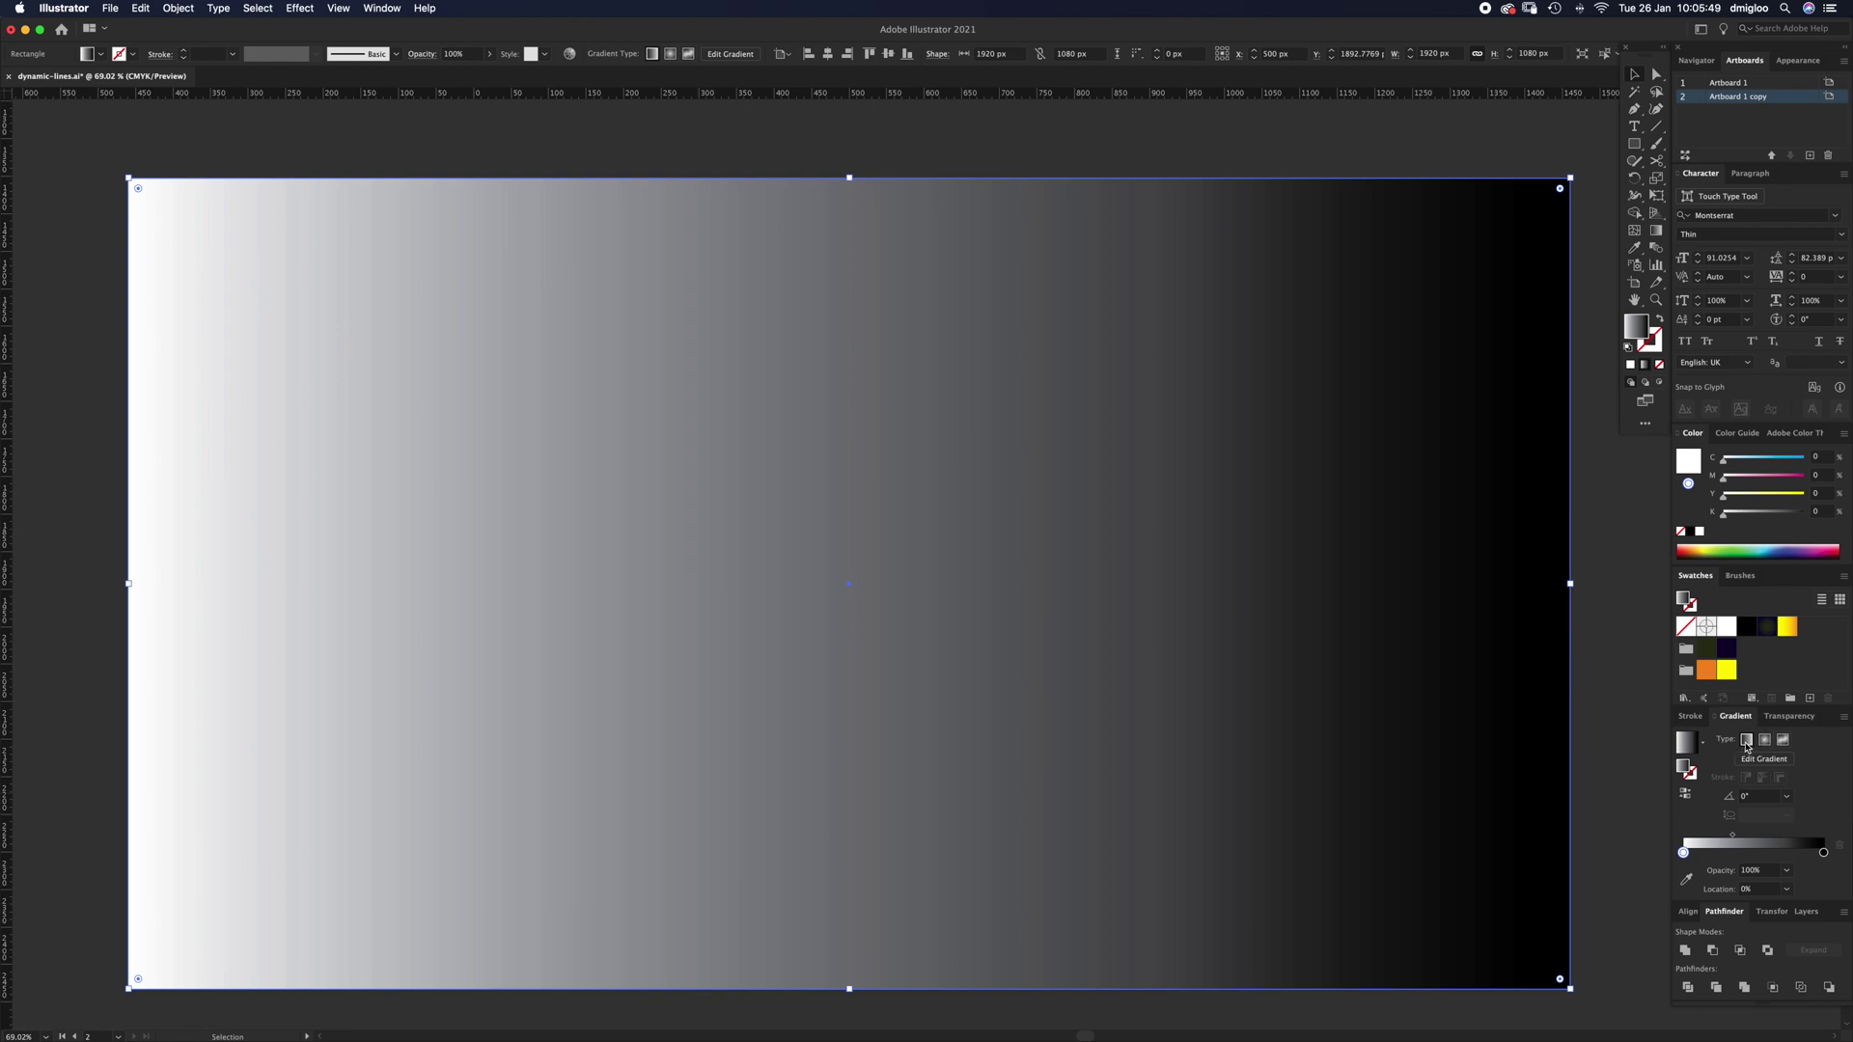
{"action": "left_click", "coordinate": [1765, 740]}
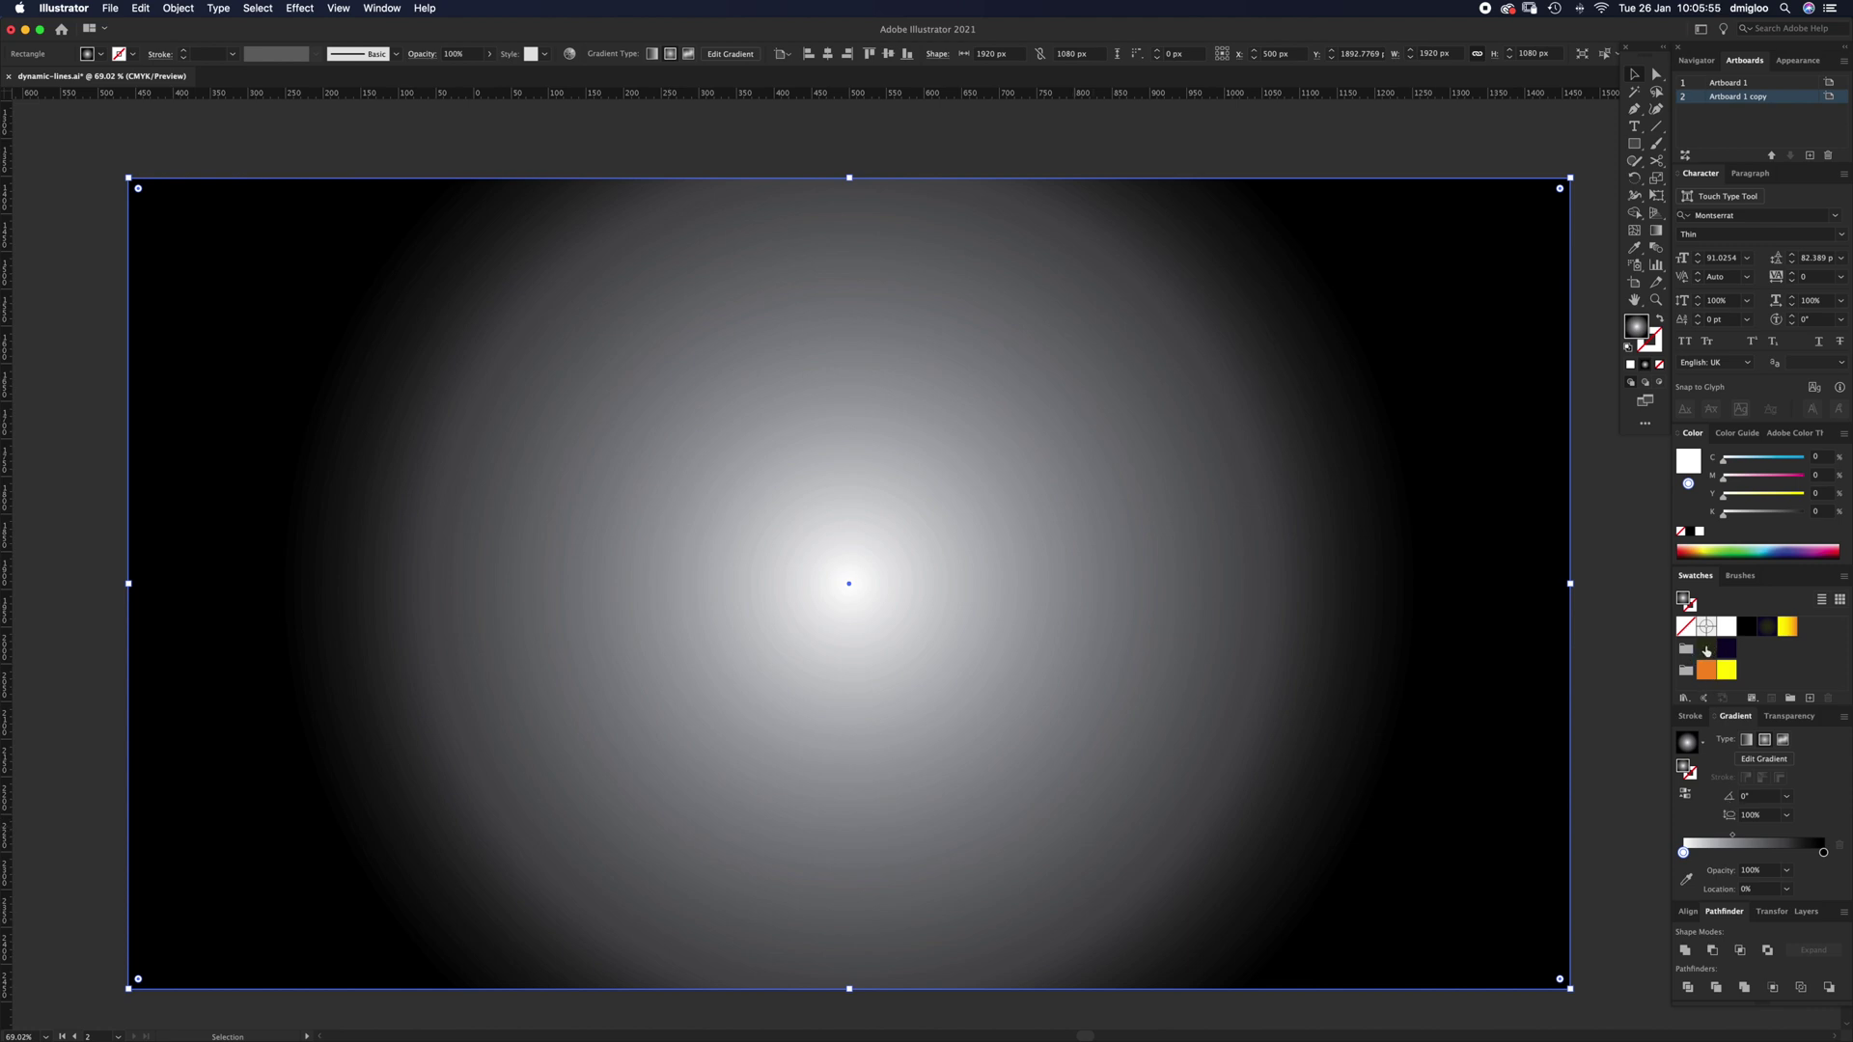
Set the gradient stops to dark olive centre and navy edge, midpoint Location 65%
{"action": "left_click_drag", "start_coordinate": [1706, 648], "coordinate": [1699, 853]}
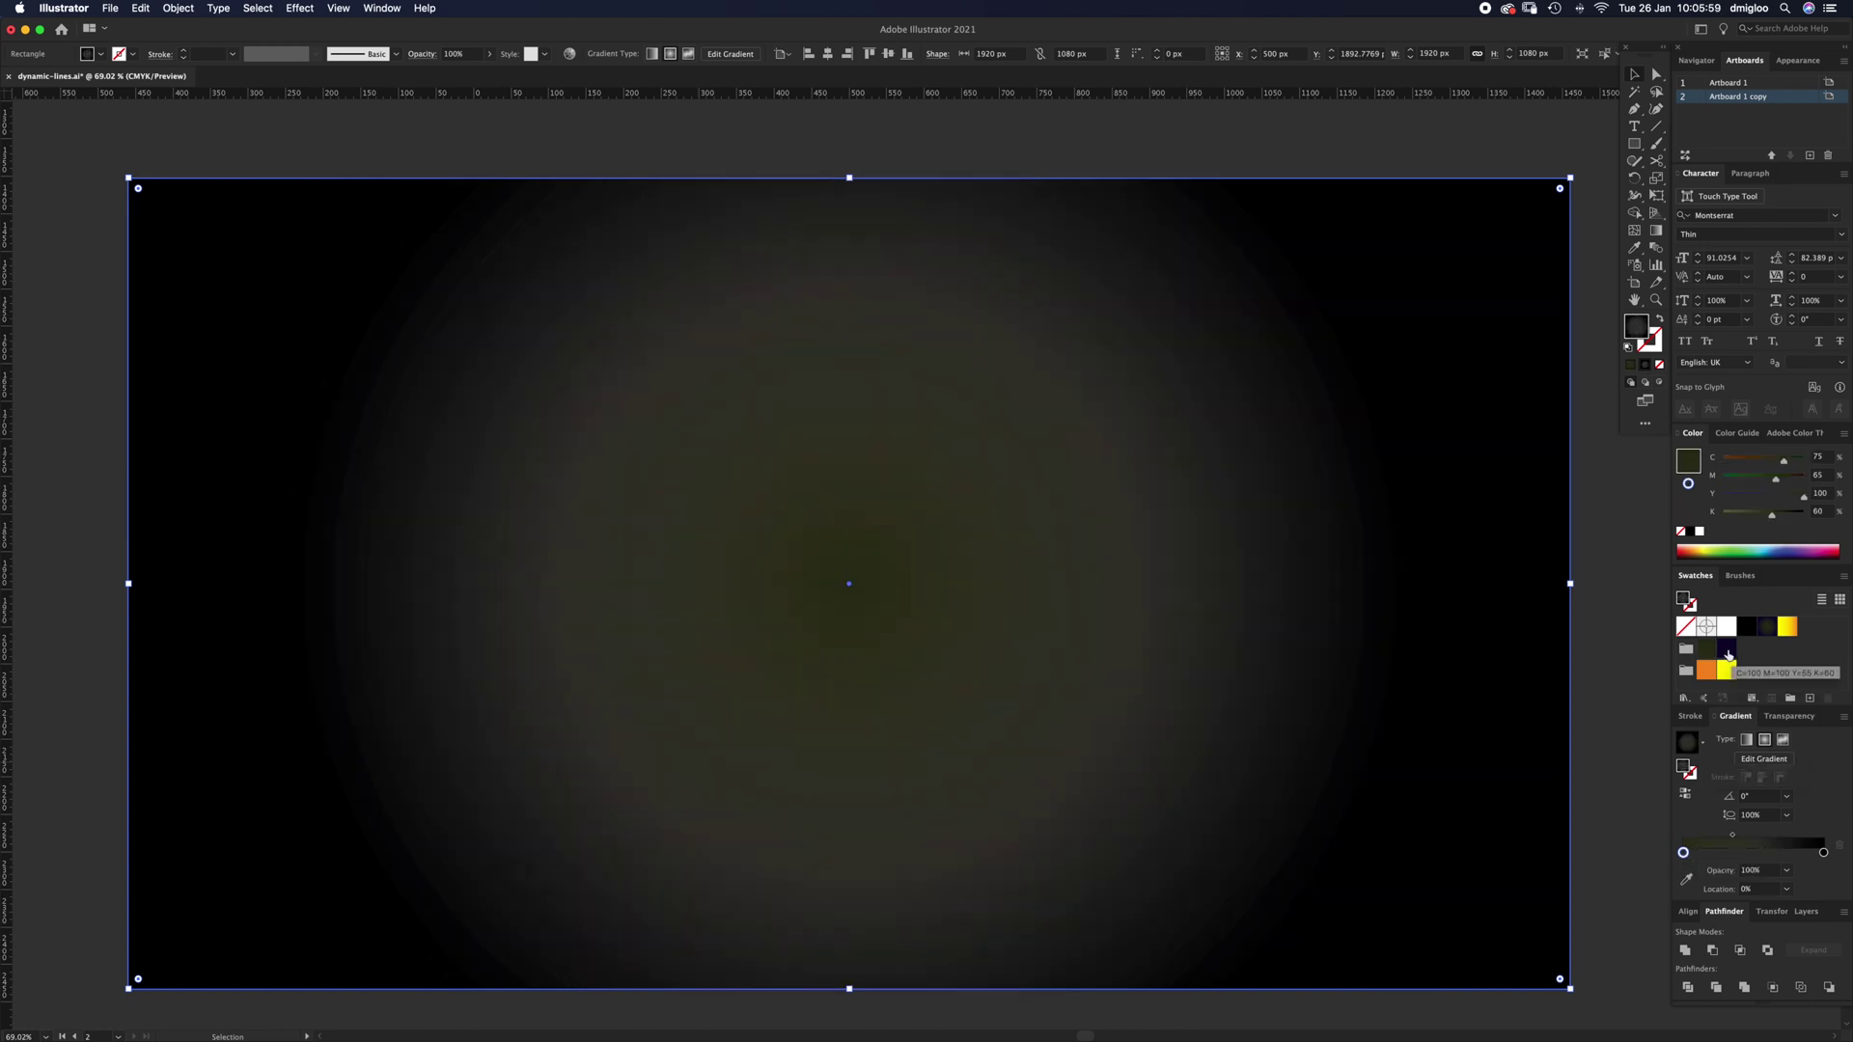
{"action": "left_click_drag", "start_coordinate": [1726, 648], "coordinate": [1823, 853]}
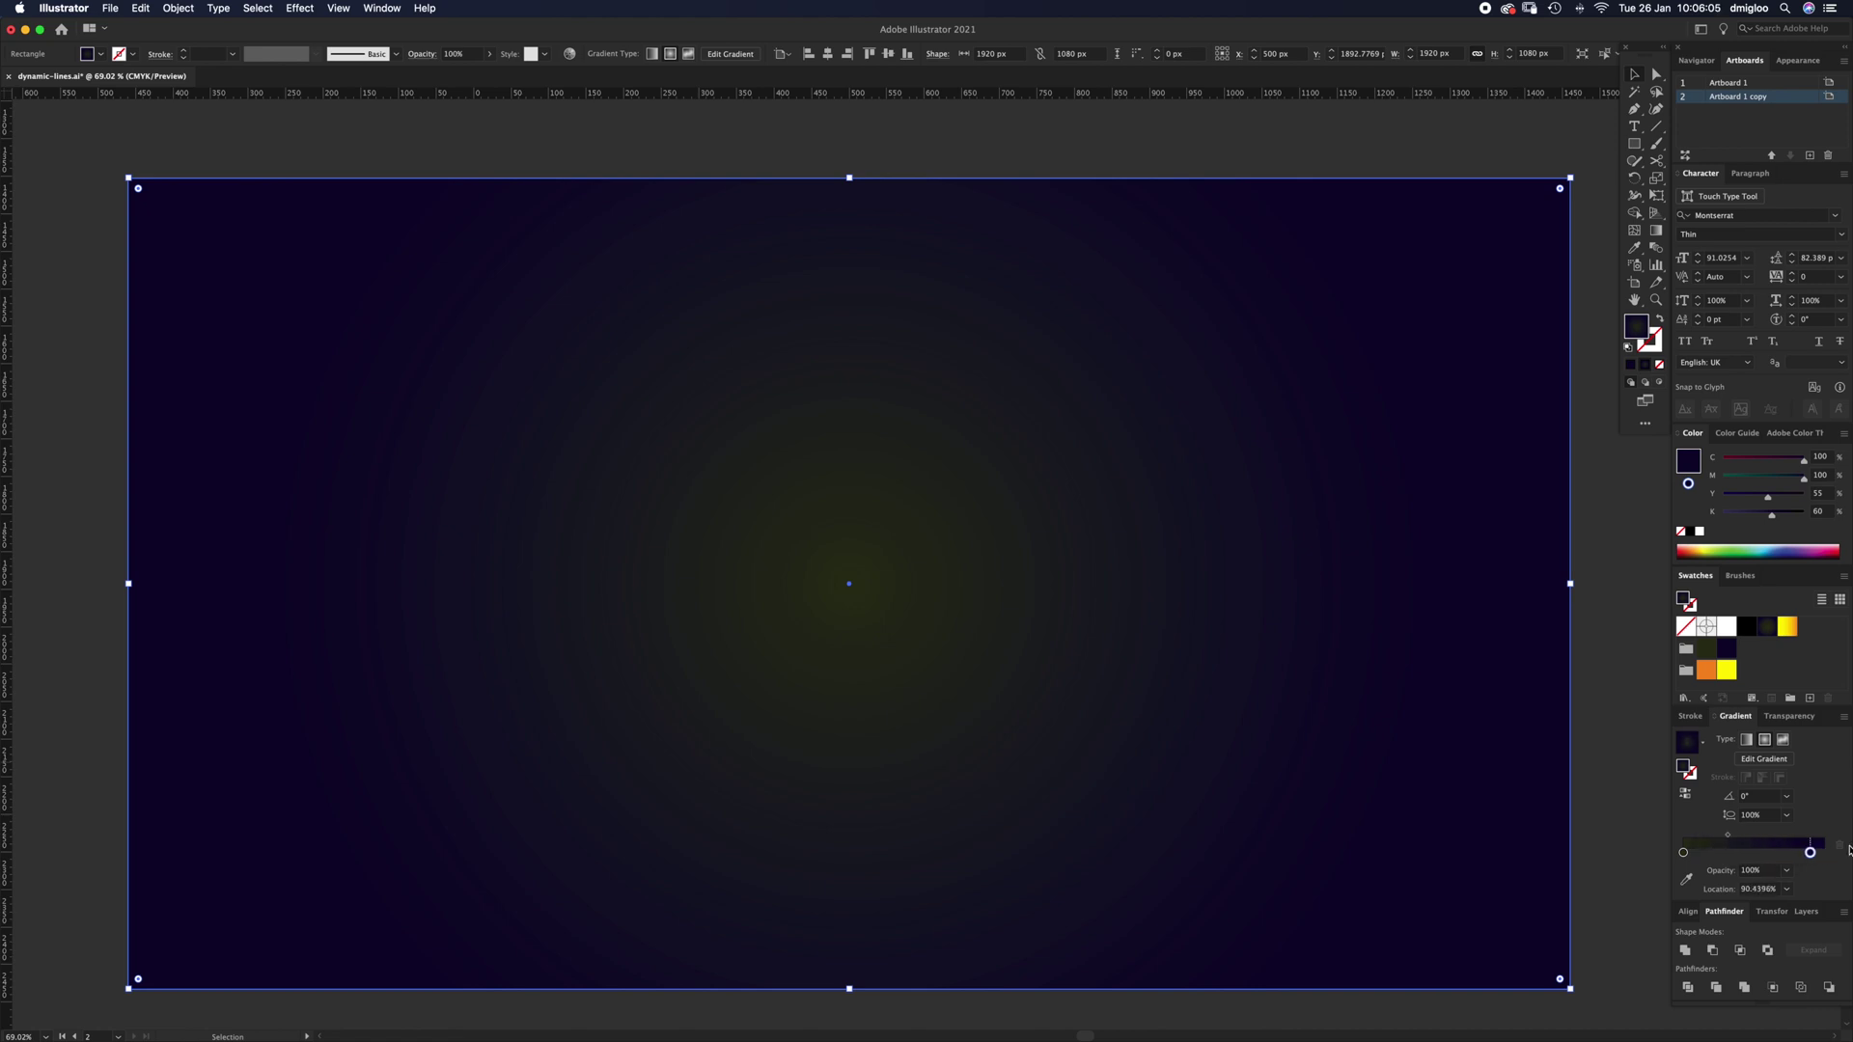
{"action": "left_click_drag", "start_coordinate": [1733, 836], "coordinate": [1780, 836]}
{"action": "left_click", "coordinate": [1726, 891]}
{"action": "type", "text": "65"}
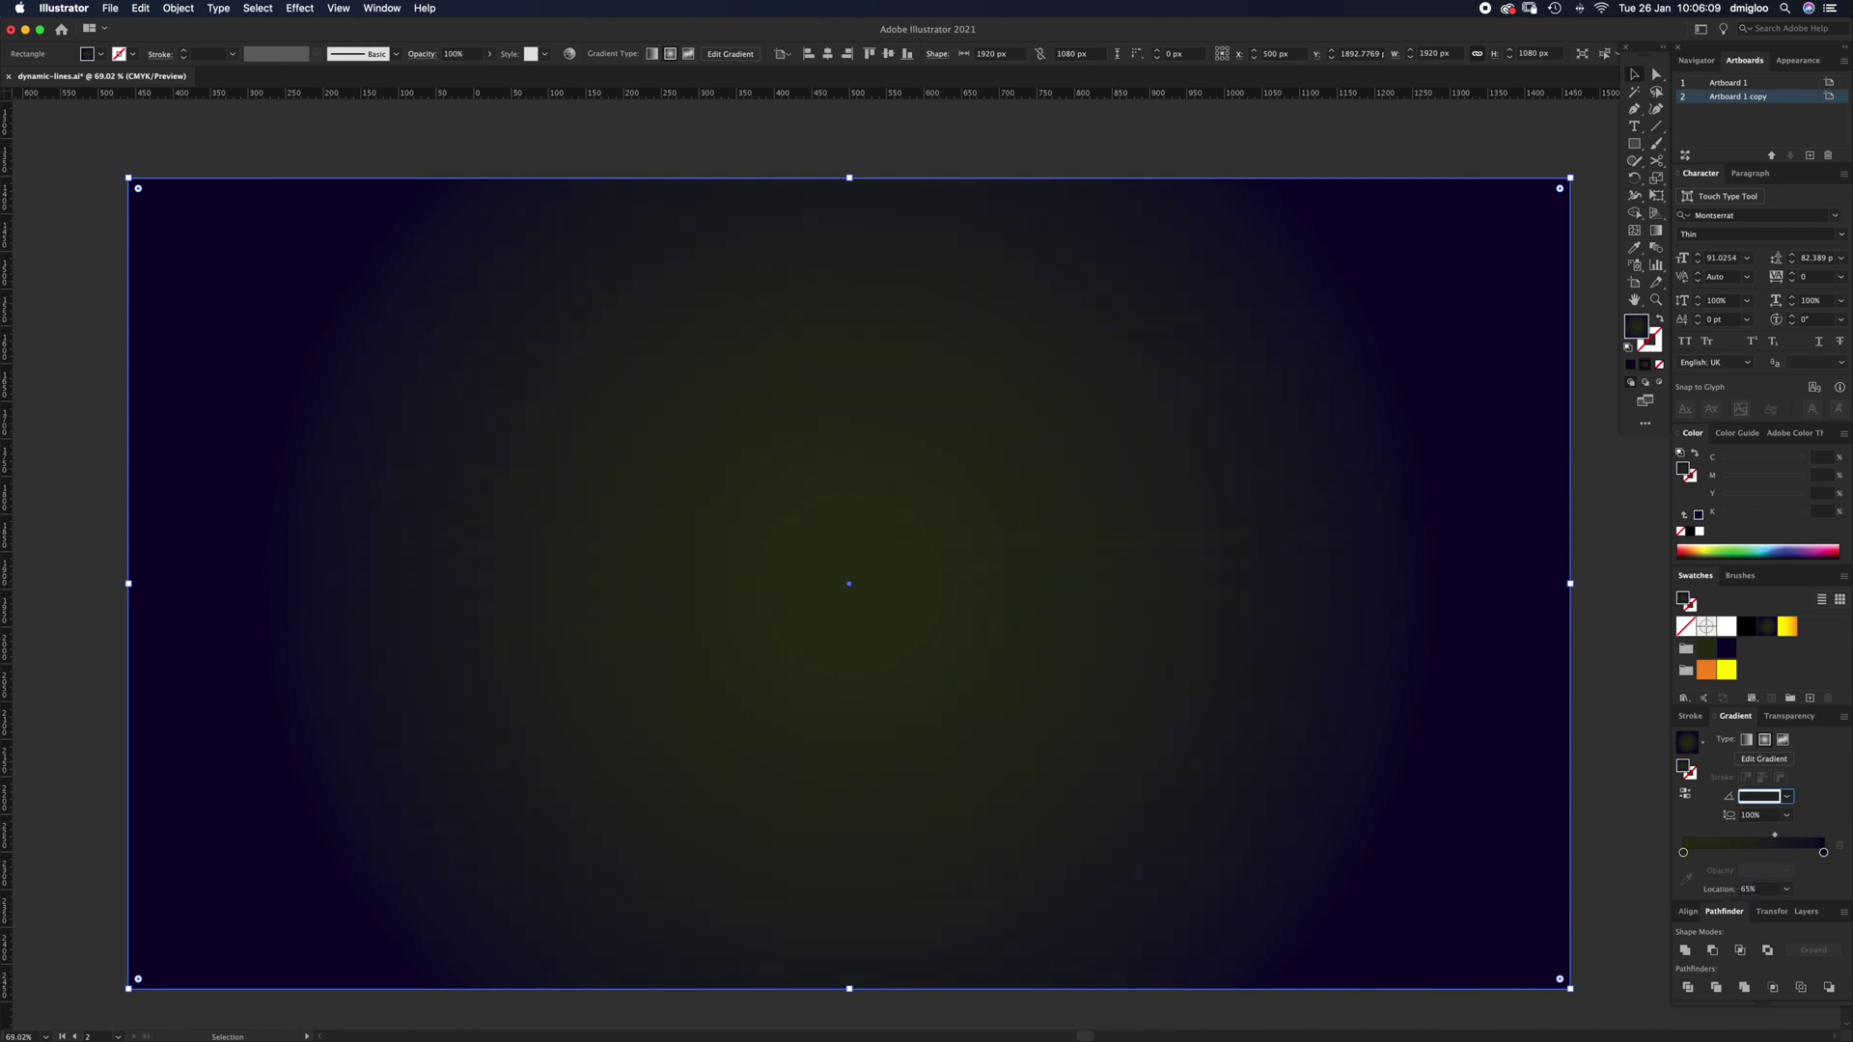
{"action": "key", "text": "Tab"}
{"action": "left_click", "coordinate": [932, 585]}
Stretch the radial gradient with the Gradient tool into a wide ellipse filling the artboard
{"action": "key", "text": "super+shift+a"}
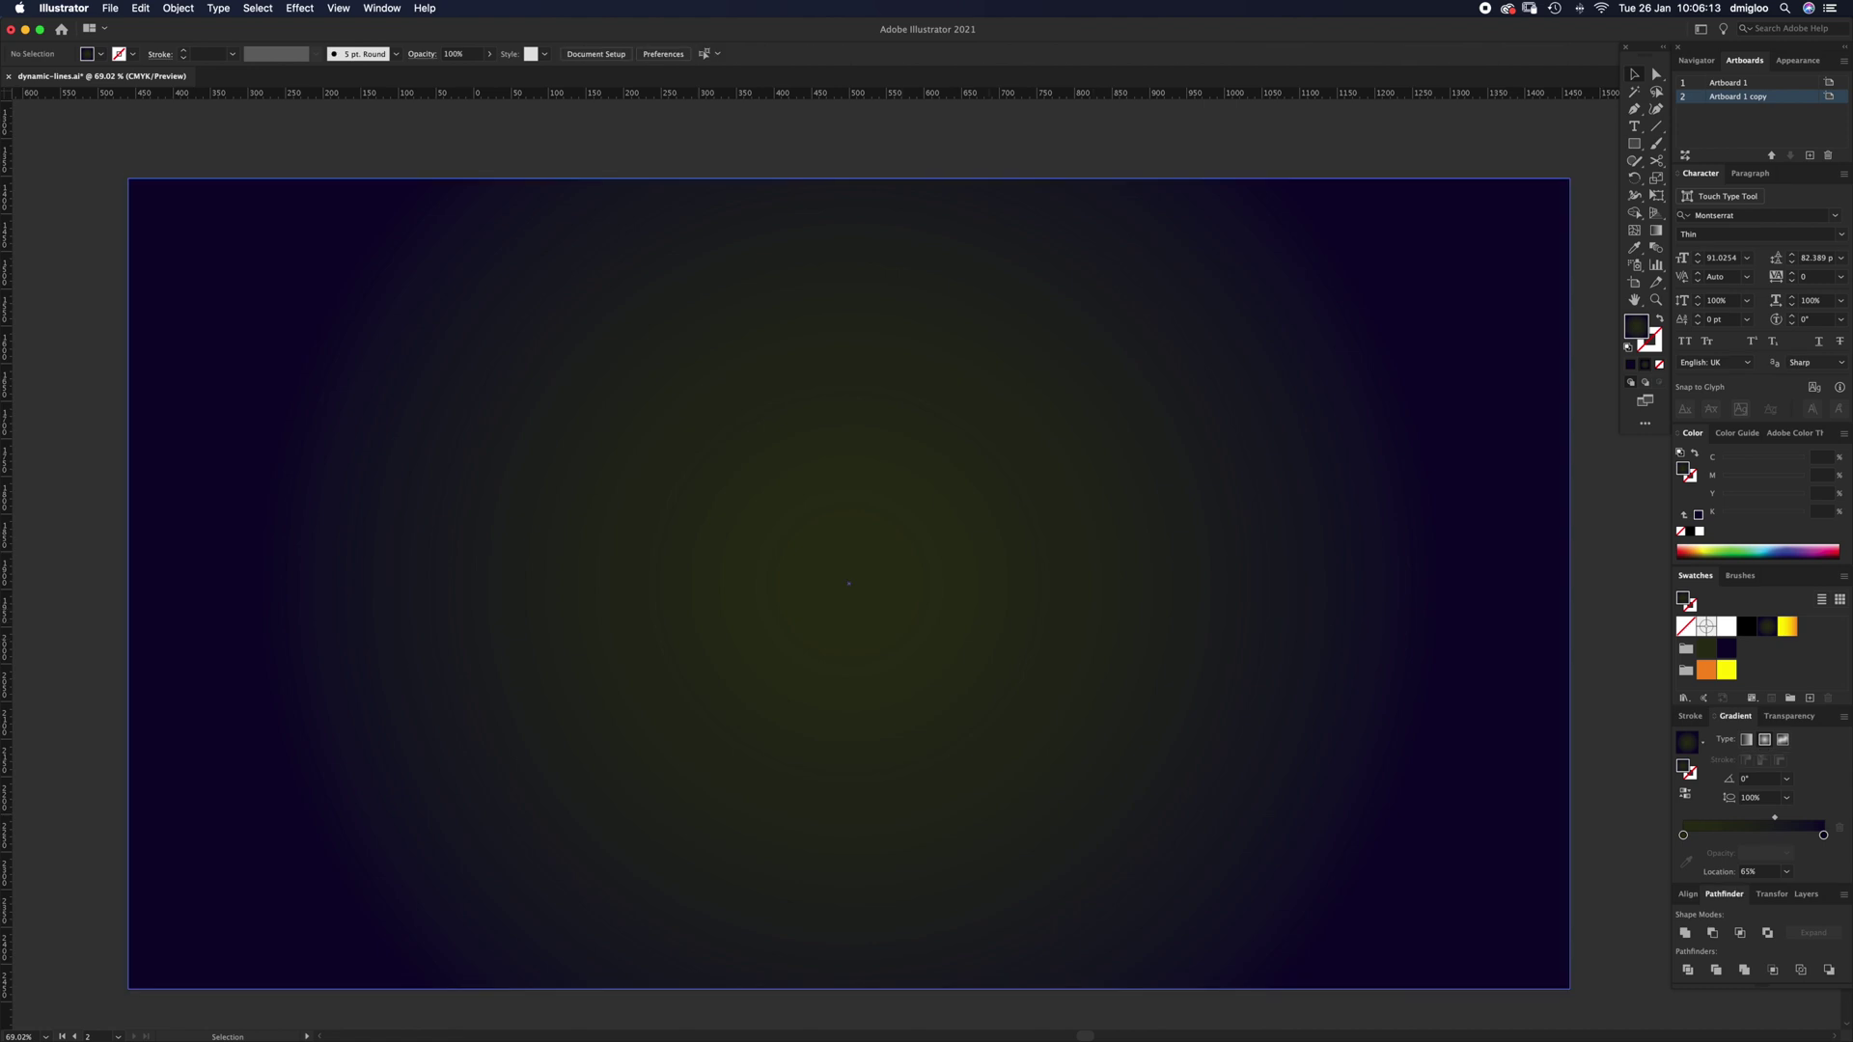
{"action": "key", "text": "z"}
{"action": "key", "text": "super+minus"}
{"action": "key", "text": "super+minus"}
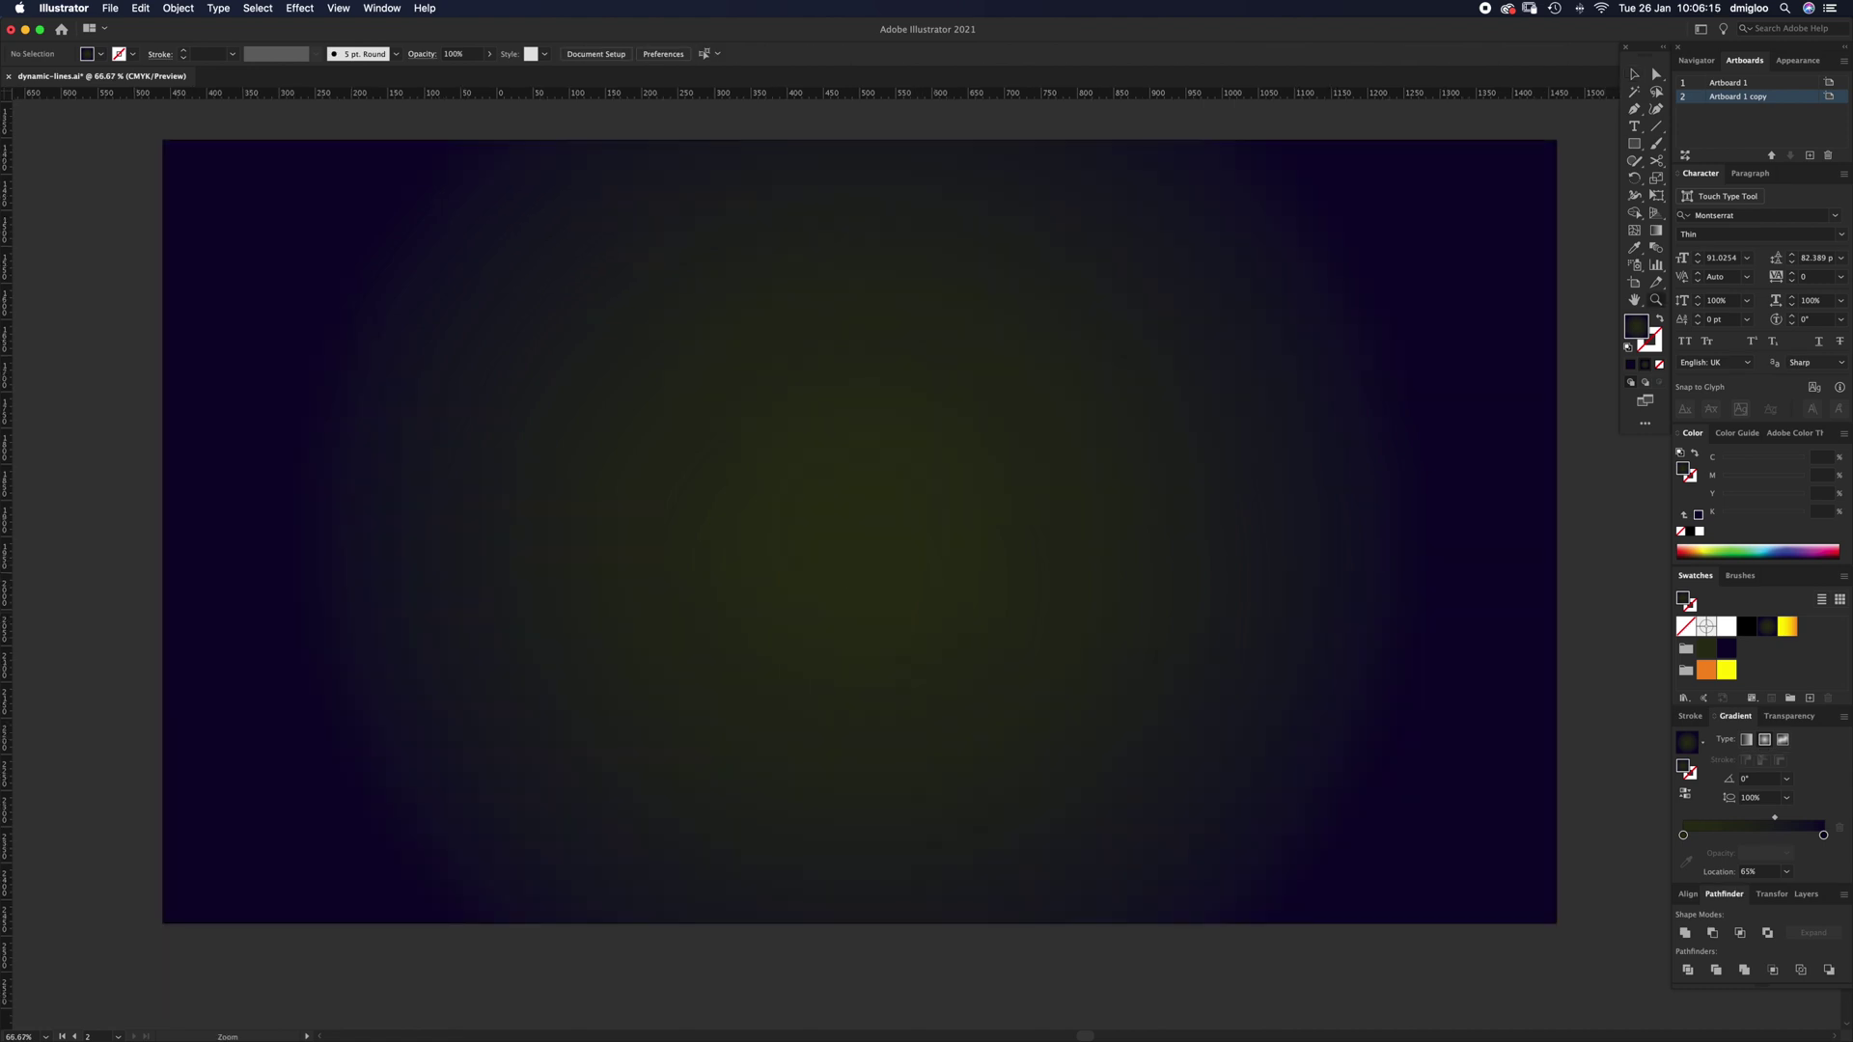
{"action": "left_click", "coordinate": [862, 638]}
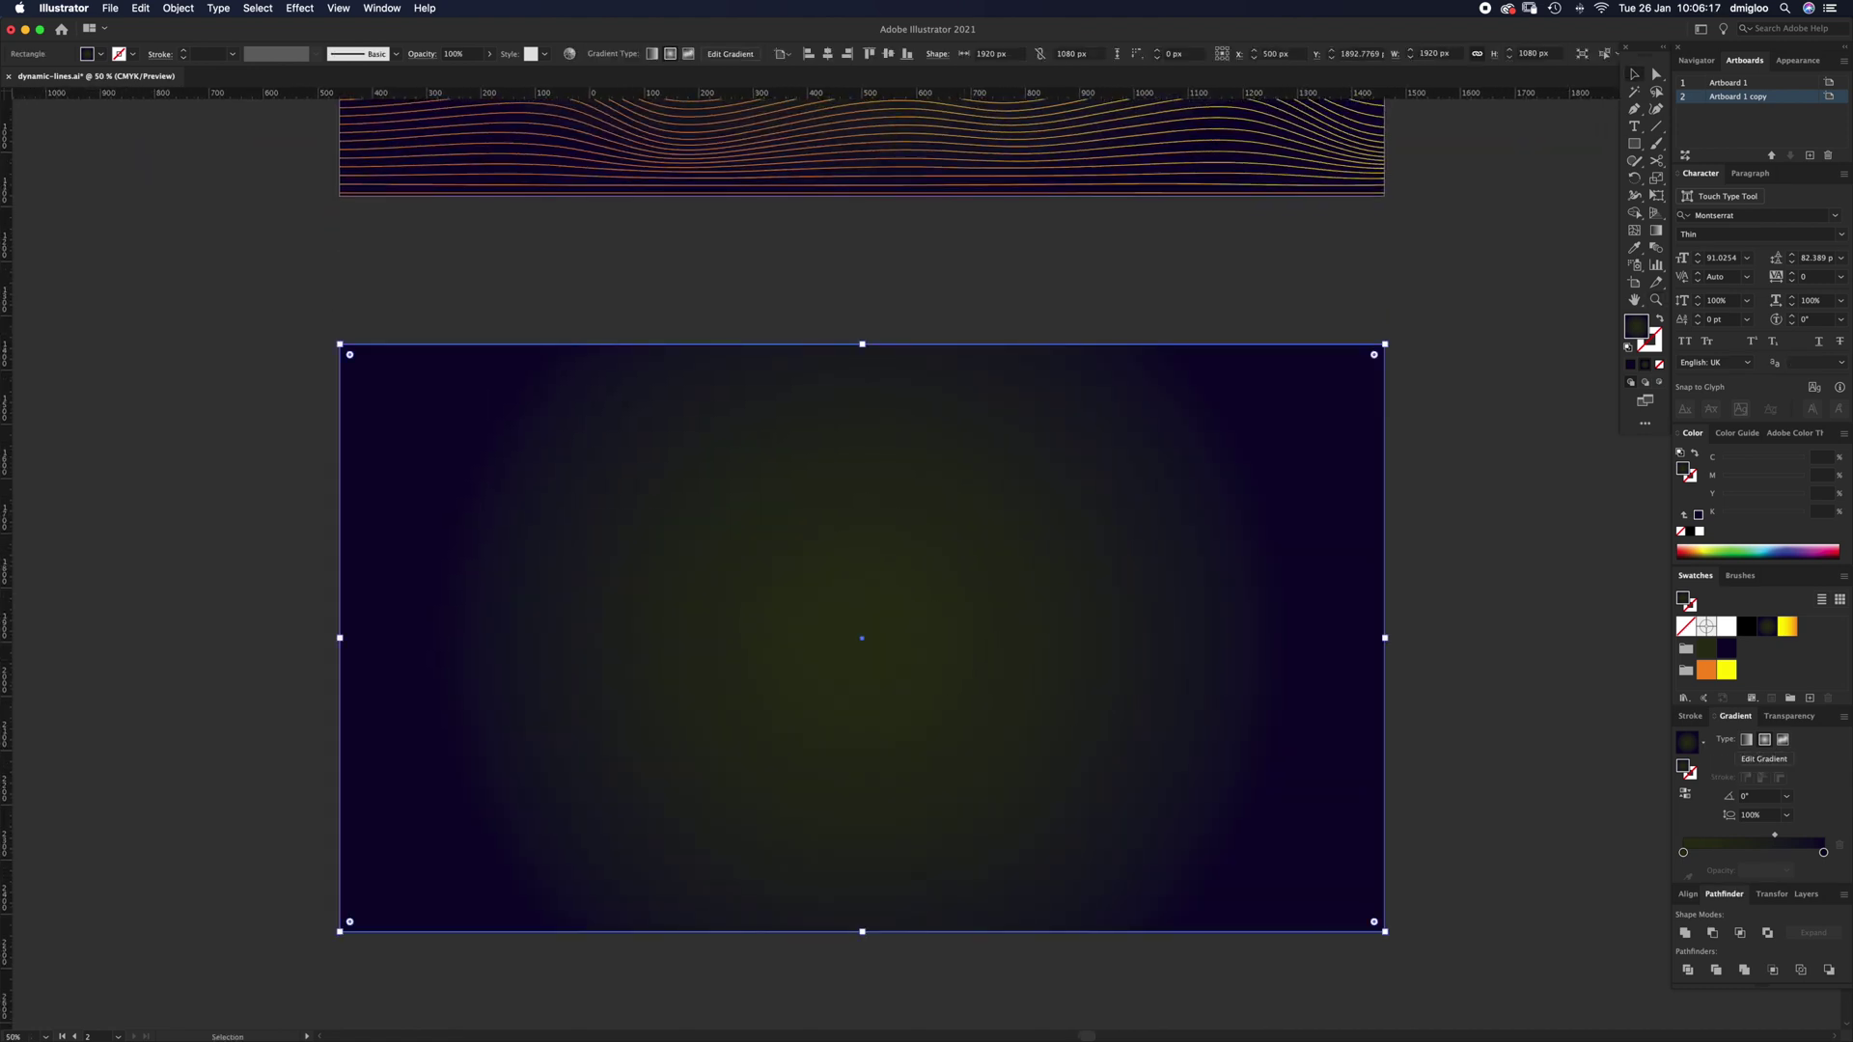
{"action": "key", "text": "g"}
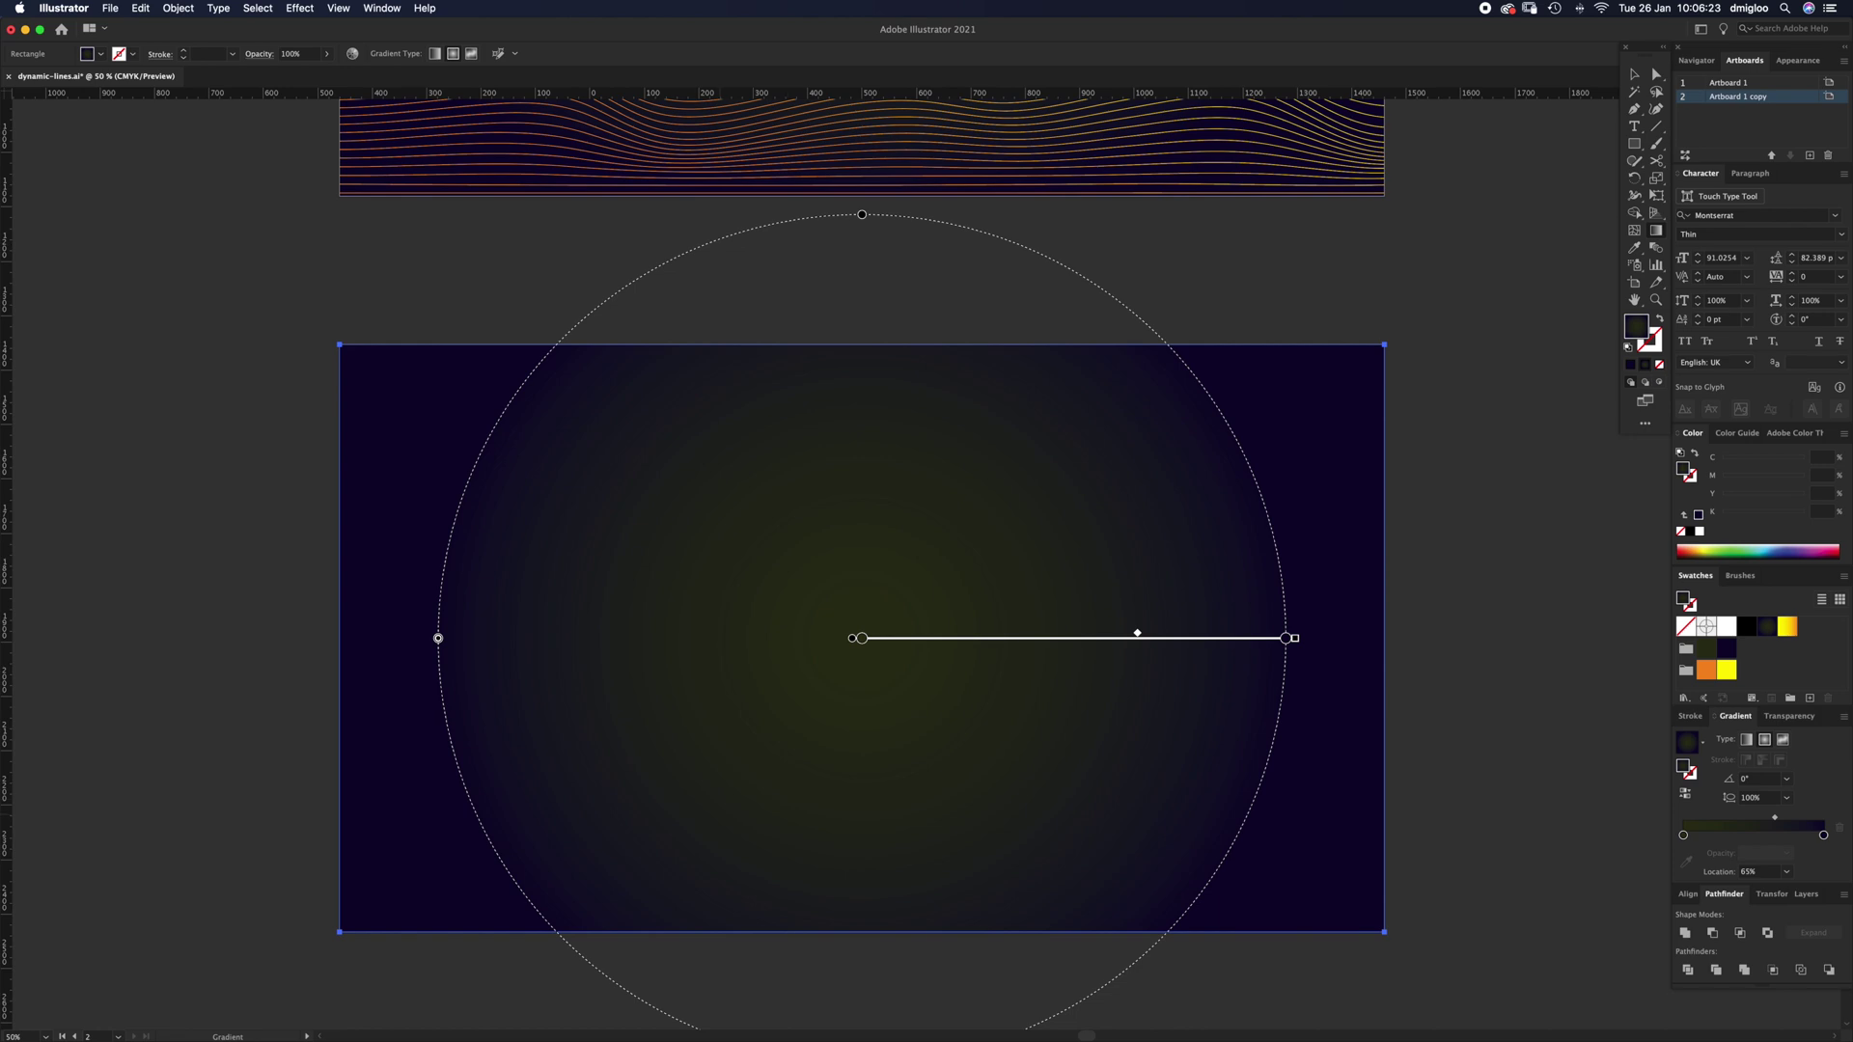
{"action": "left_click_drag", "start_coordinate": [1286, 638], "coordinate": [1385, 638]}
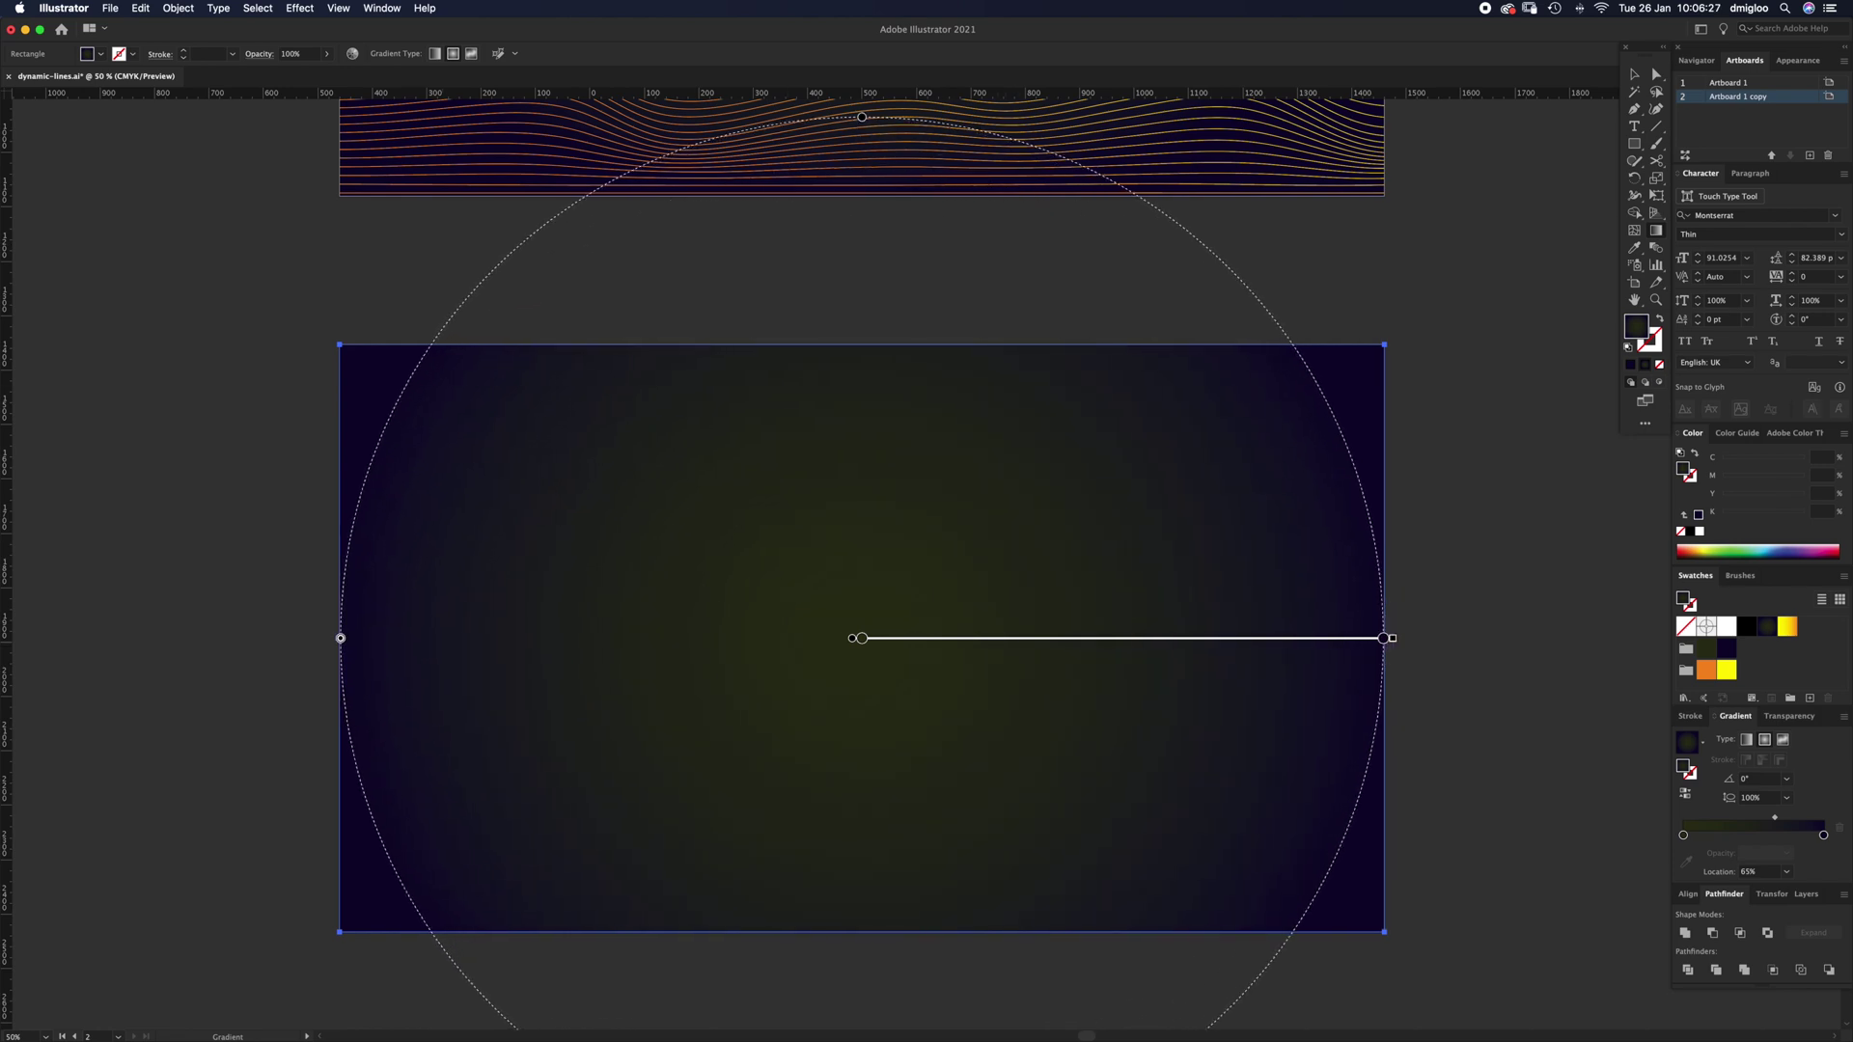
{"action": "left_click_drag", "start_coordinate": [862, 116], "coordinate": [862, 345]}
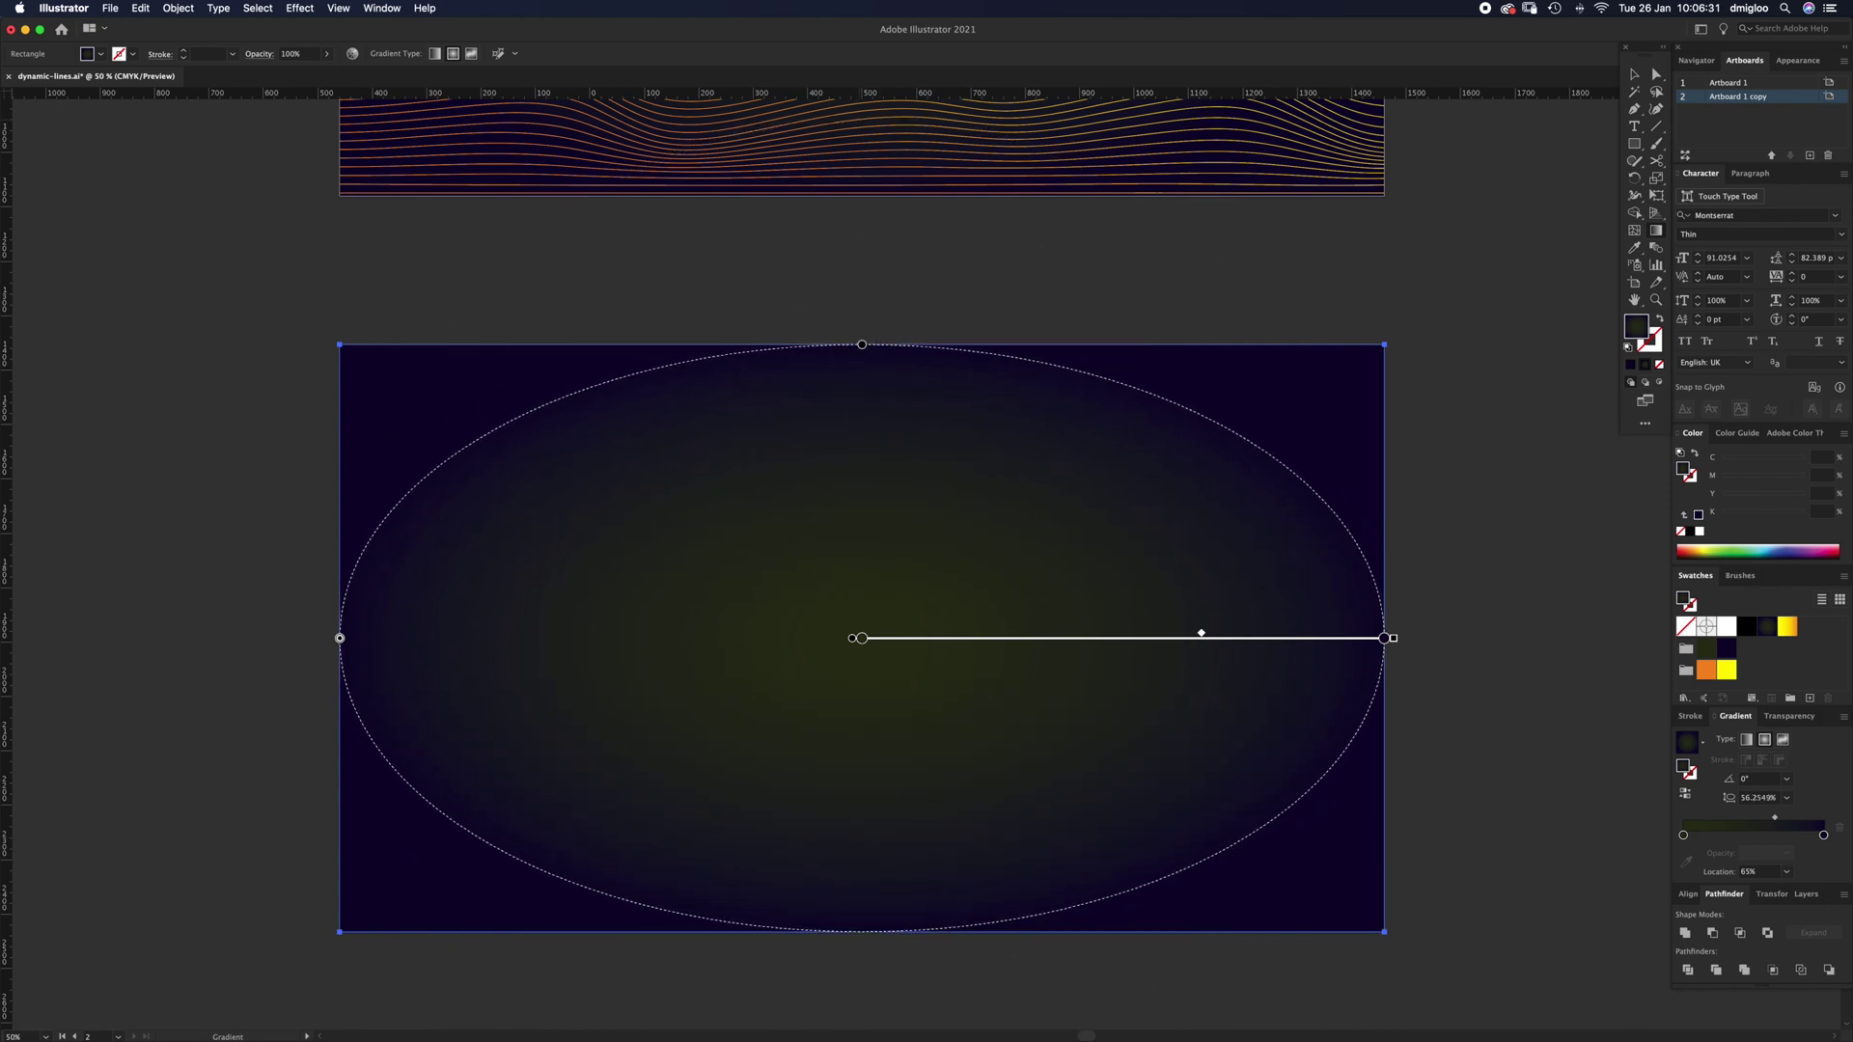
{"action": "key", "text": "v"}
{"action": "left_click_drag", "start_coordinate": [1419, 291], "coordinate": [1322, 424]}
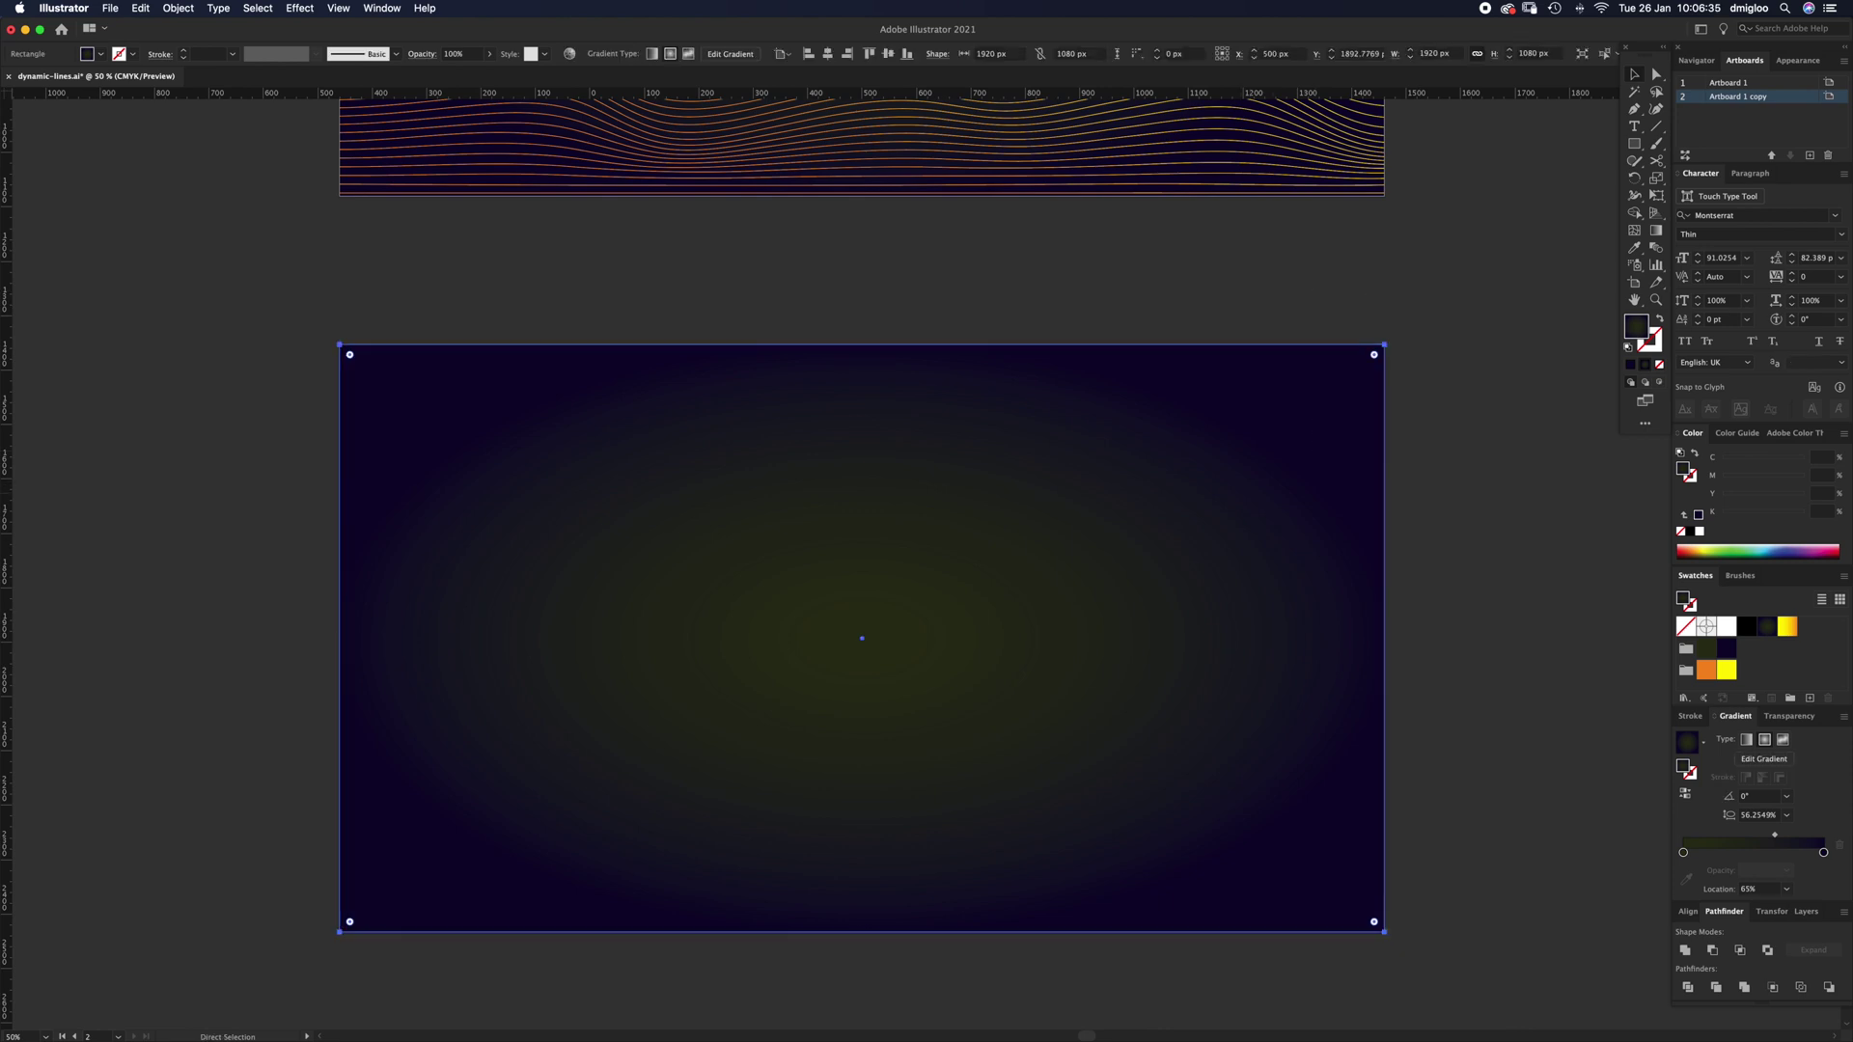
{"action": "left_click_drag", "start_coordinate": [1267, 324], "coordinate": [1165, 466]}
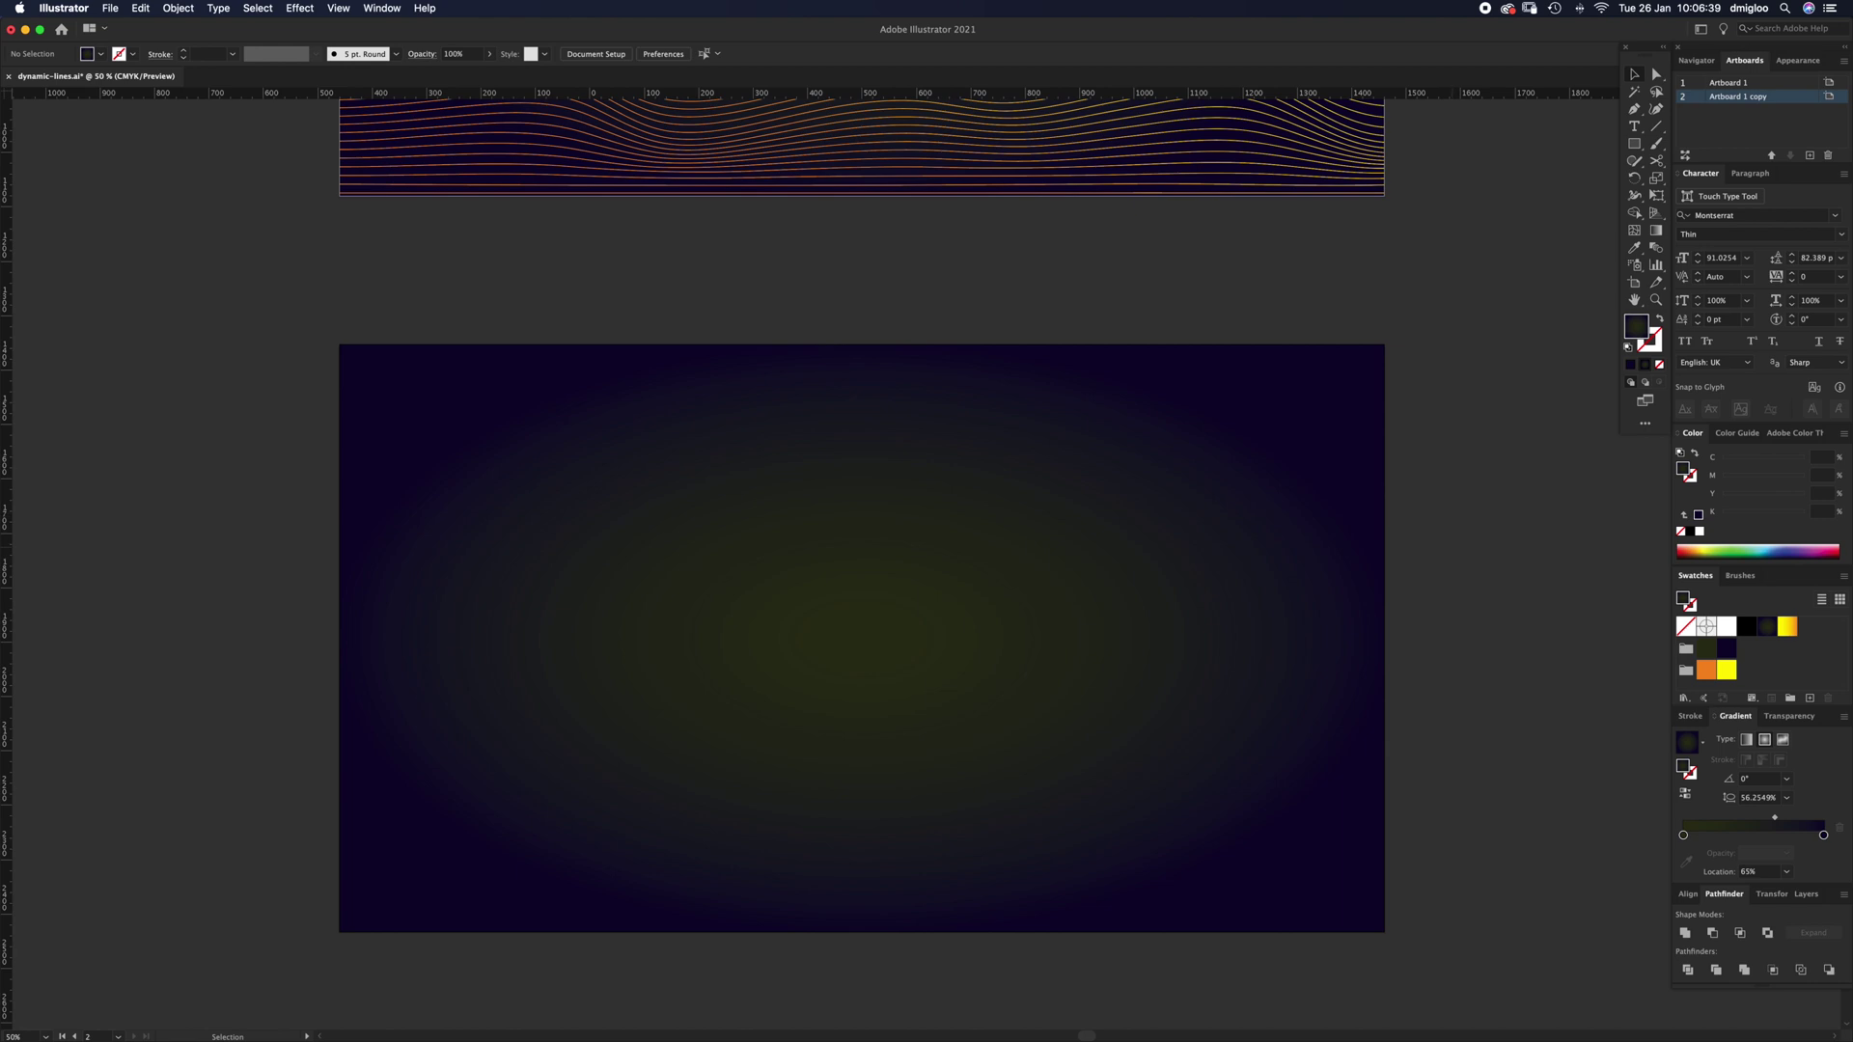
Draw a yellow-stroked line along the second artboard's top edge
{"action": "left_click", "coordinate": [1656, 126]}
{"action": "mouse_move", "coordinate": [339, 345]}
{"action": "left_mouse_down"}
{"action": "mouse_move", "coordinate": [848, 496]}
{"action": "mouse_move", "coordinate": [1328, 339]}
{"action": "mouse_move", "coordinate": [1385, 343]}
{"action": "left_mouse_up"}
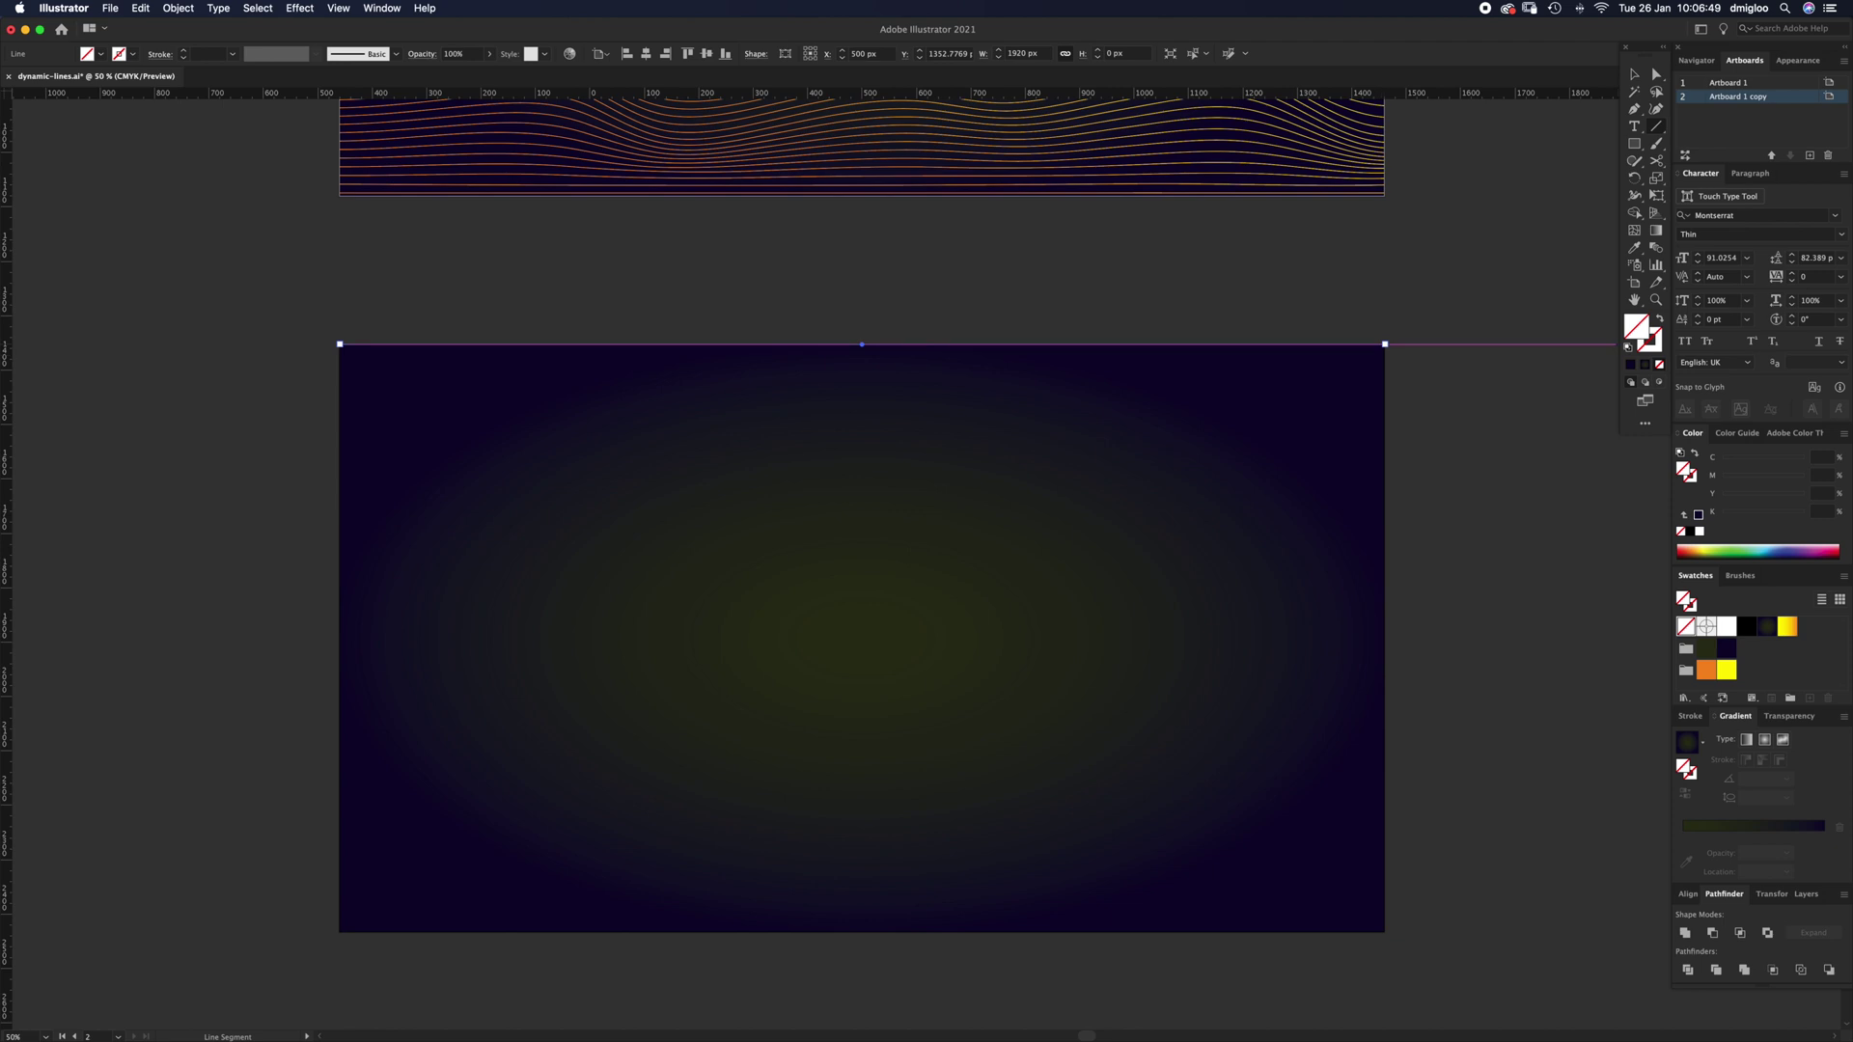
{"action": "key", "text": "x"}
{"action": "left_click", "coordinate": [1727, 669]}
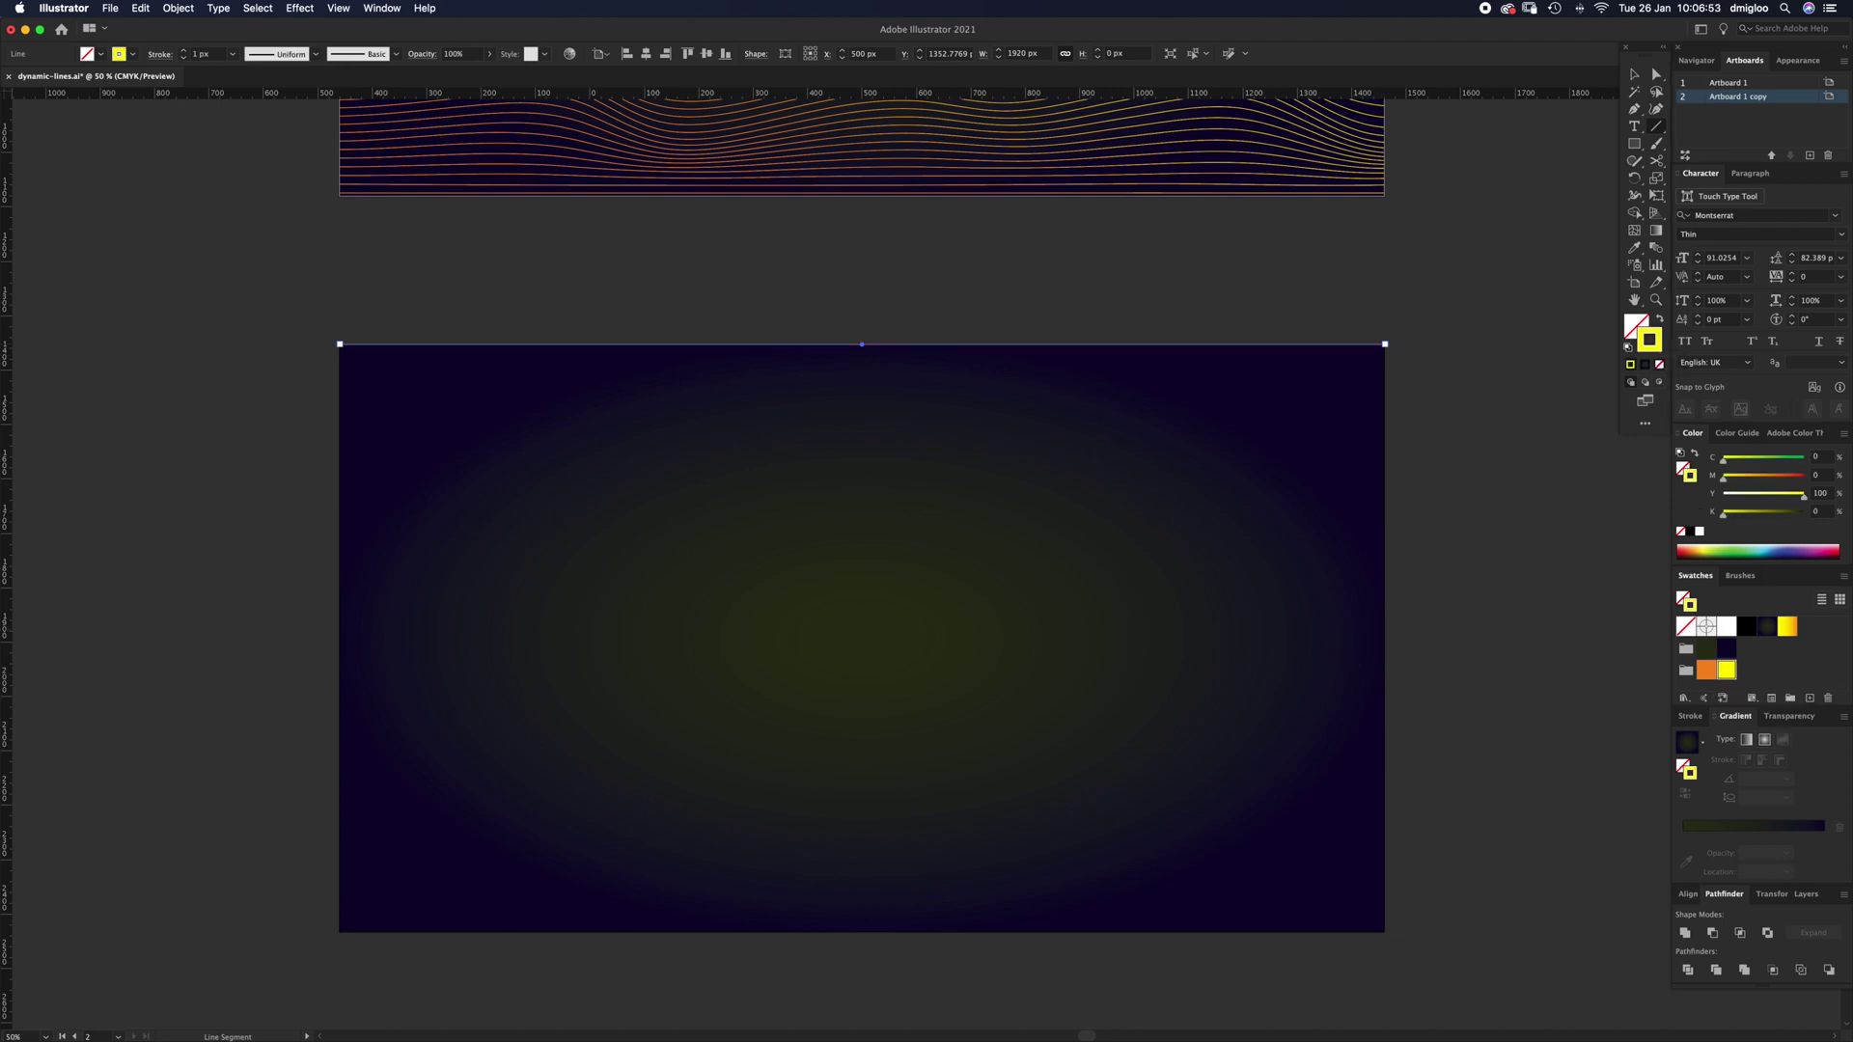
{"action": "left_click", "coordinate": [1691, 716]}
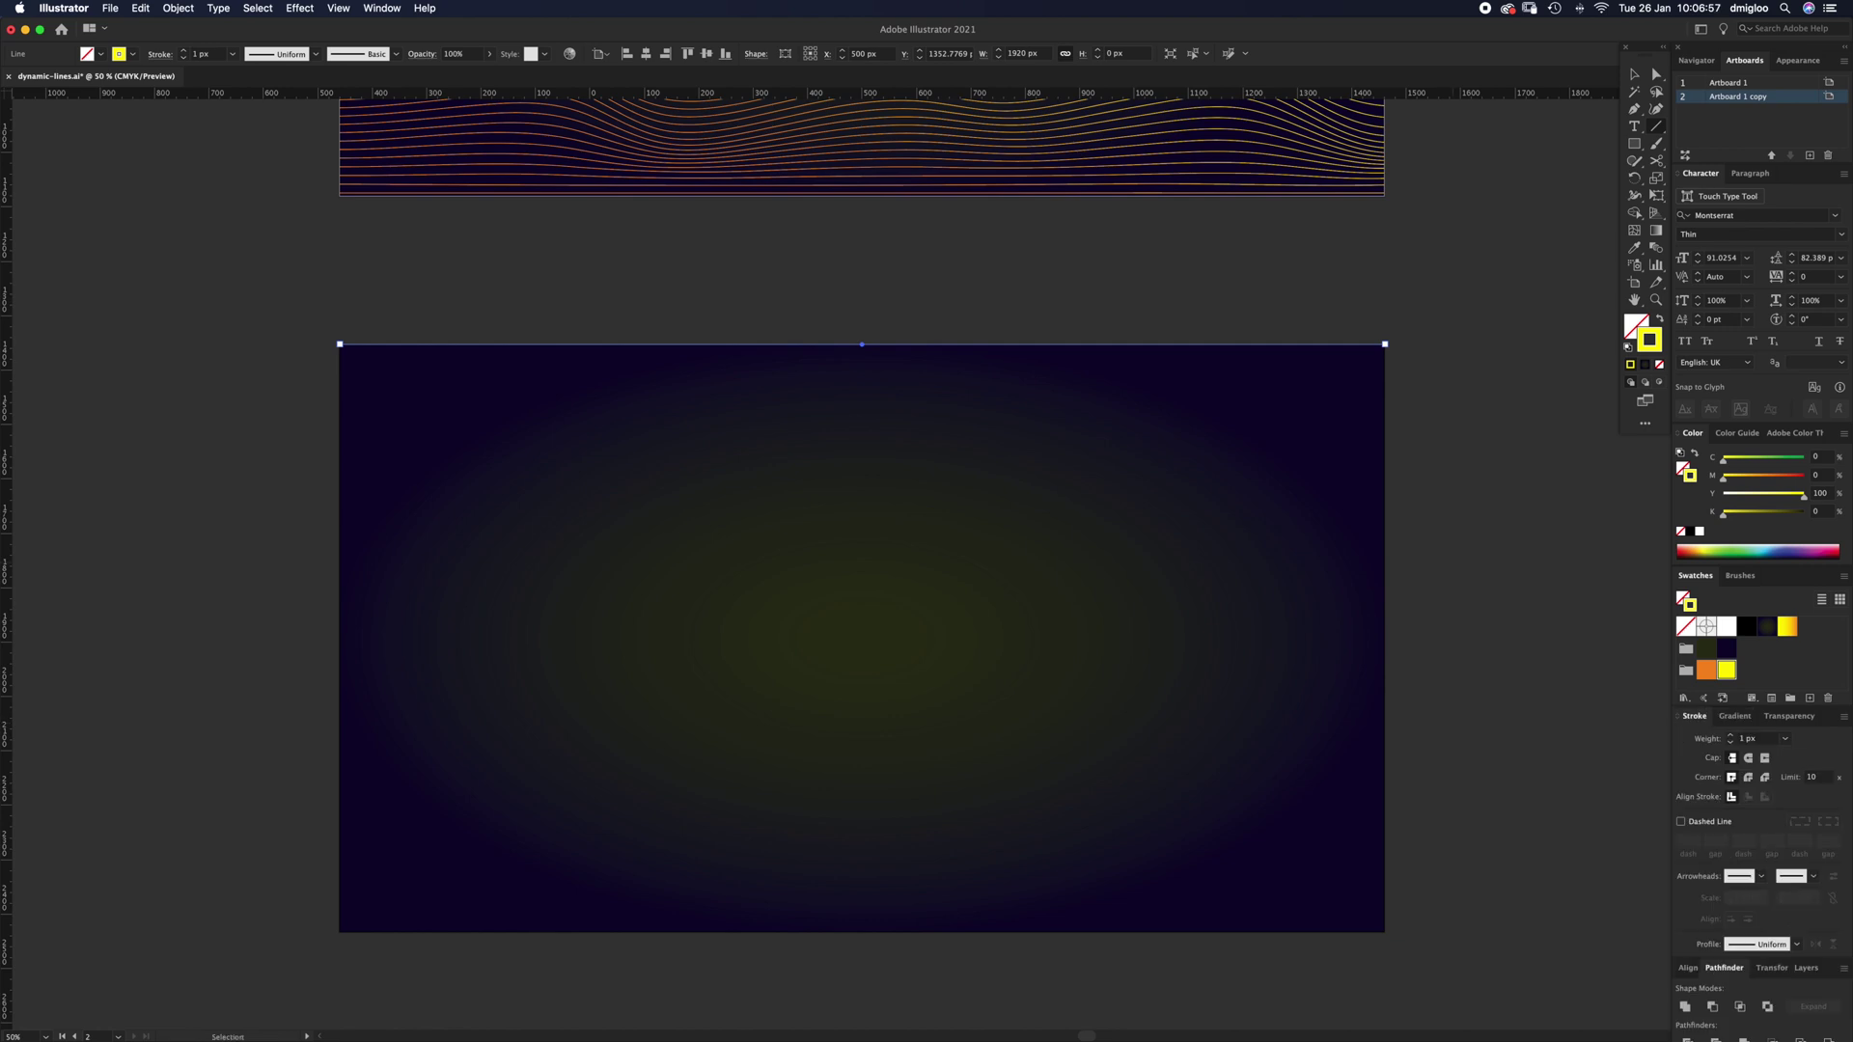
Alt-drag a copy of the line to the bottom edge and set its stroke to 2 px
{"action": "key", "text": "backslash"}
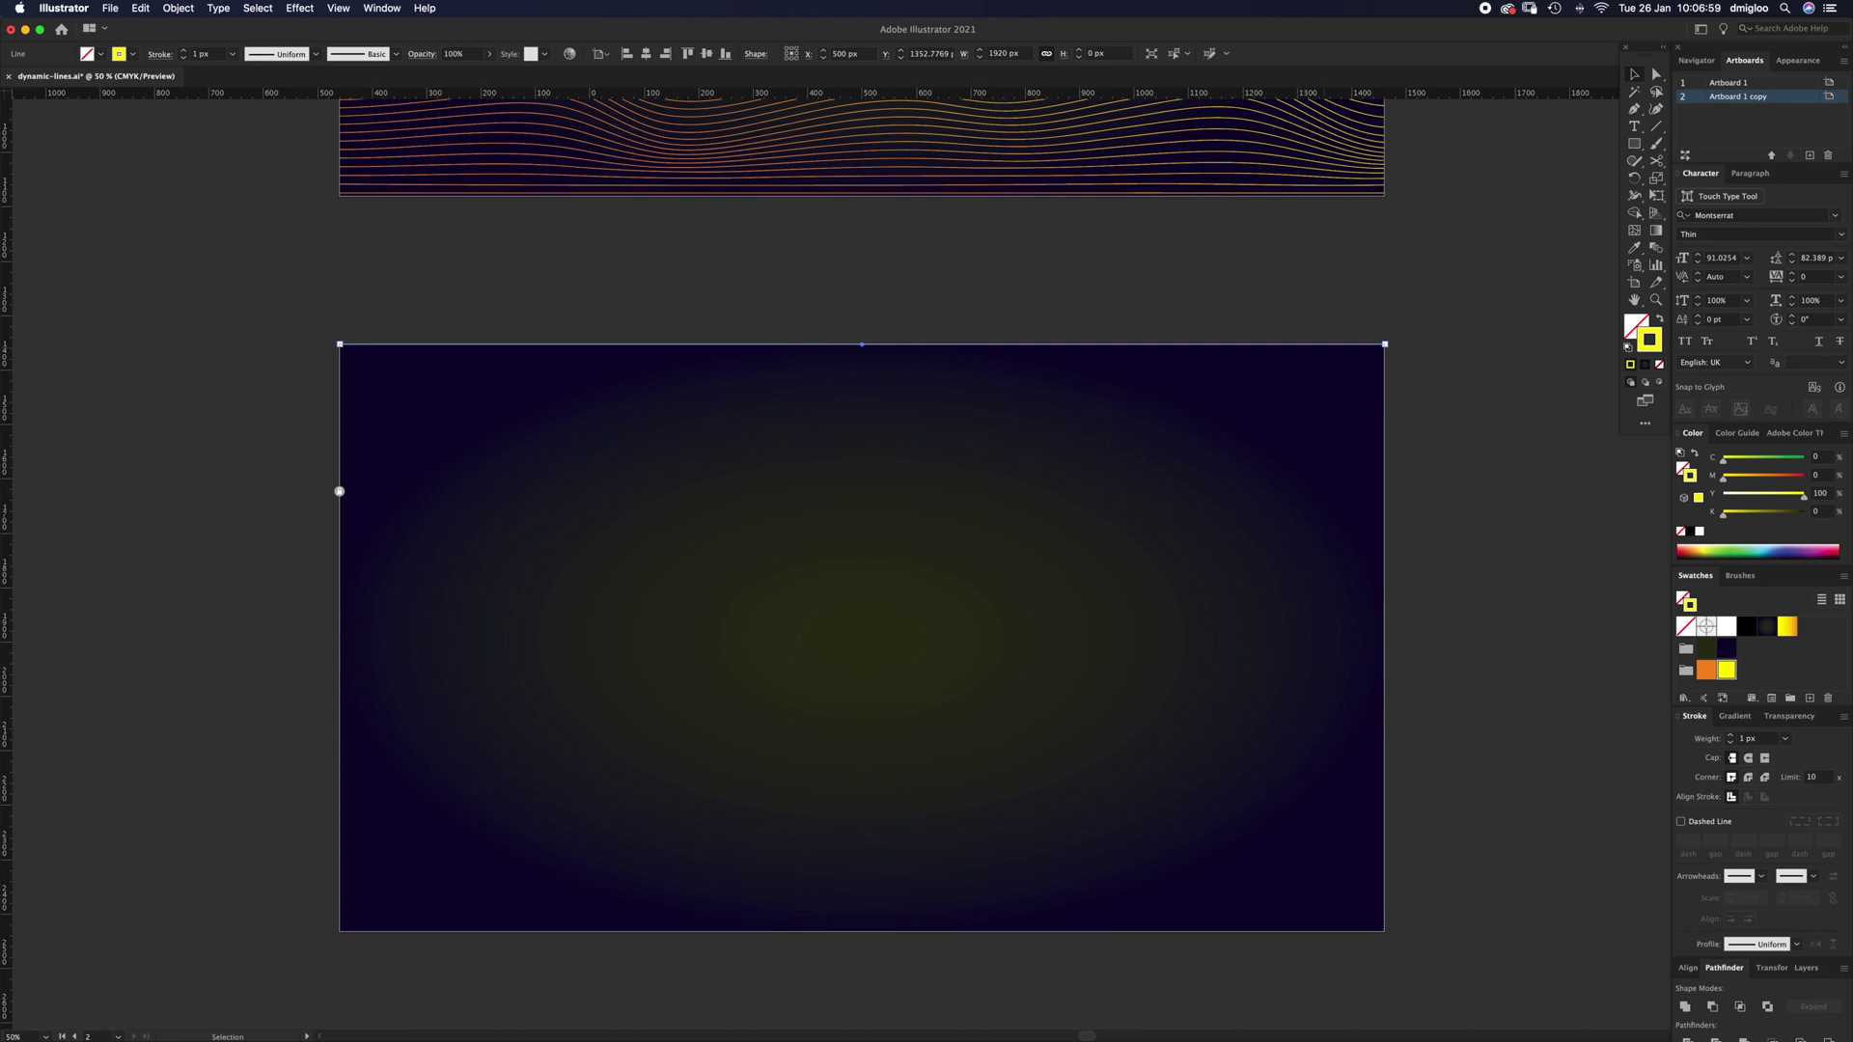
{"action": "left_click_drag", "start_coordinate": [1335, 343], "coordinate": [1261, 931]}
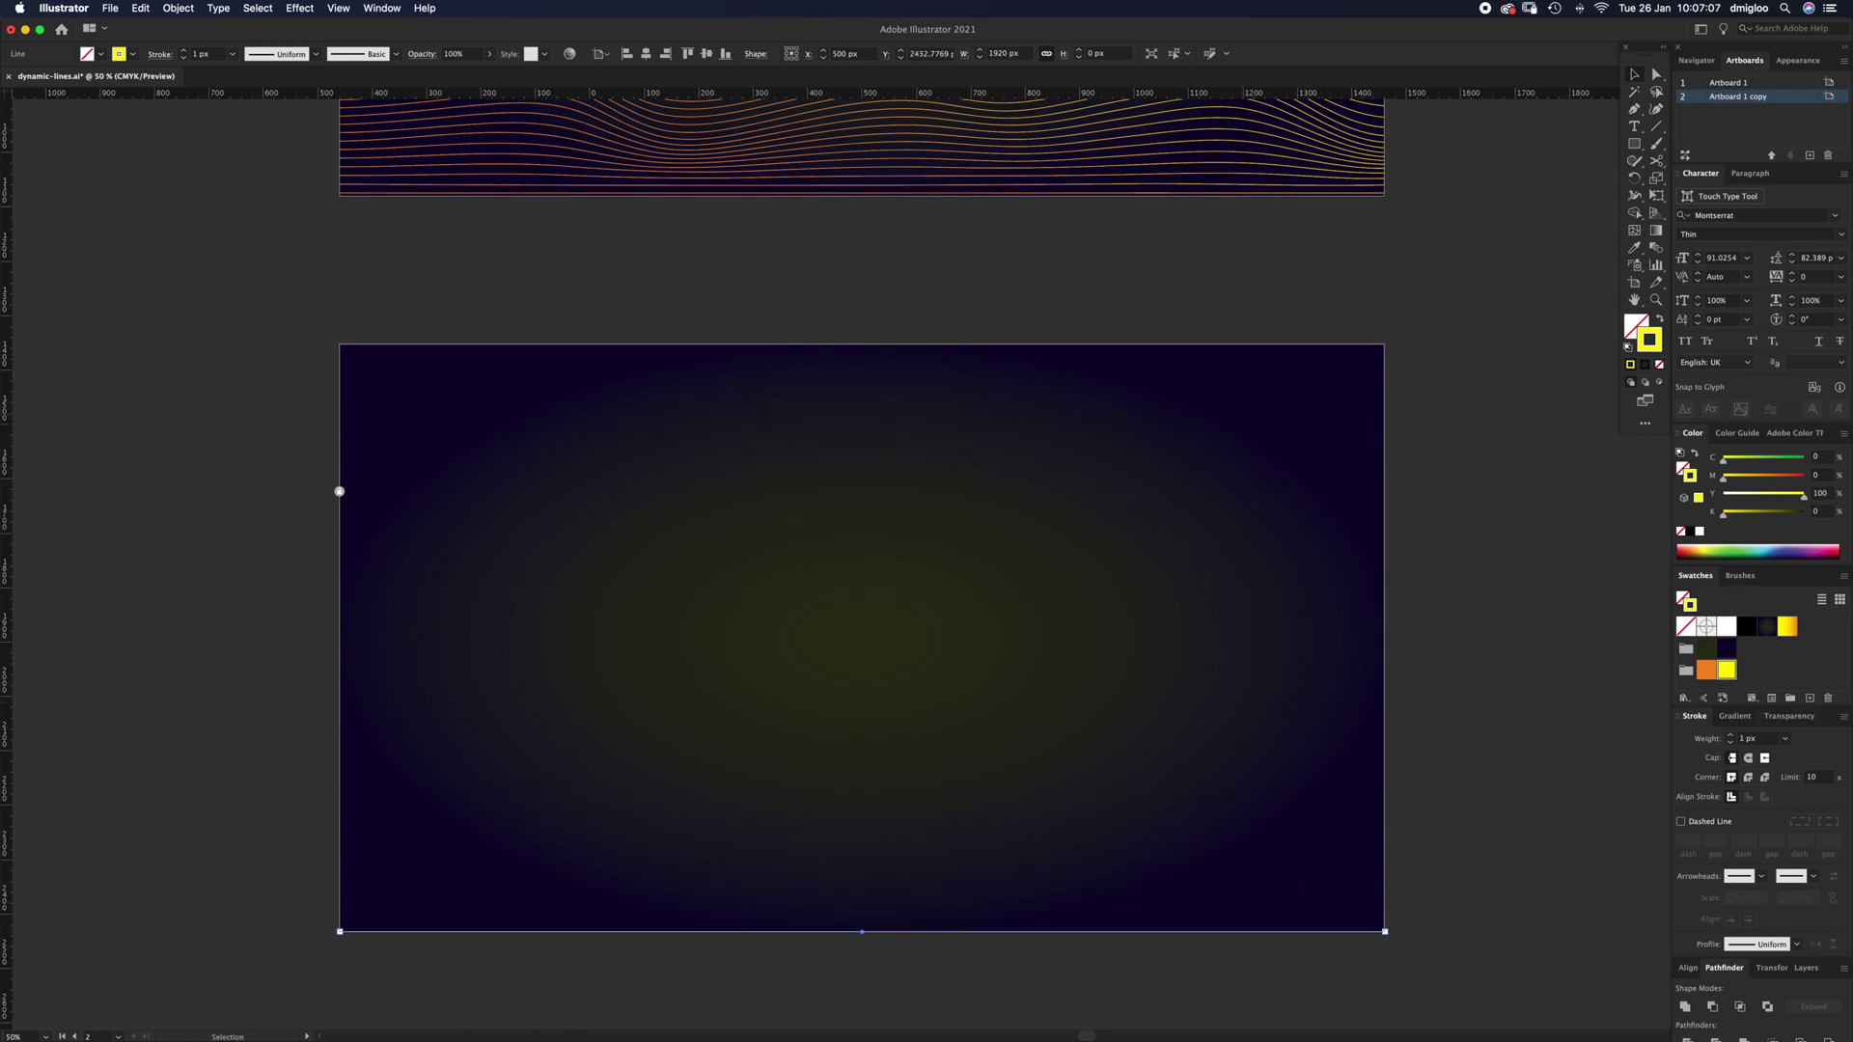
{"action": "left_click", "coordinate": [1747, 739]}
{"action": "key", "text": "Up"}
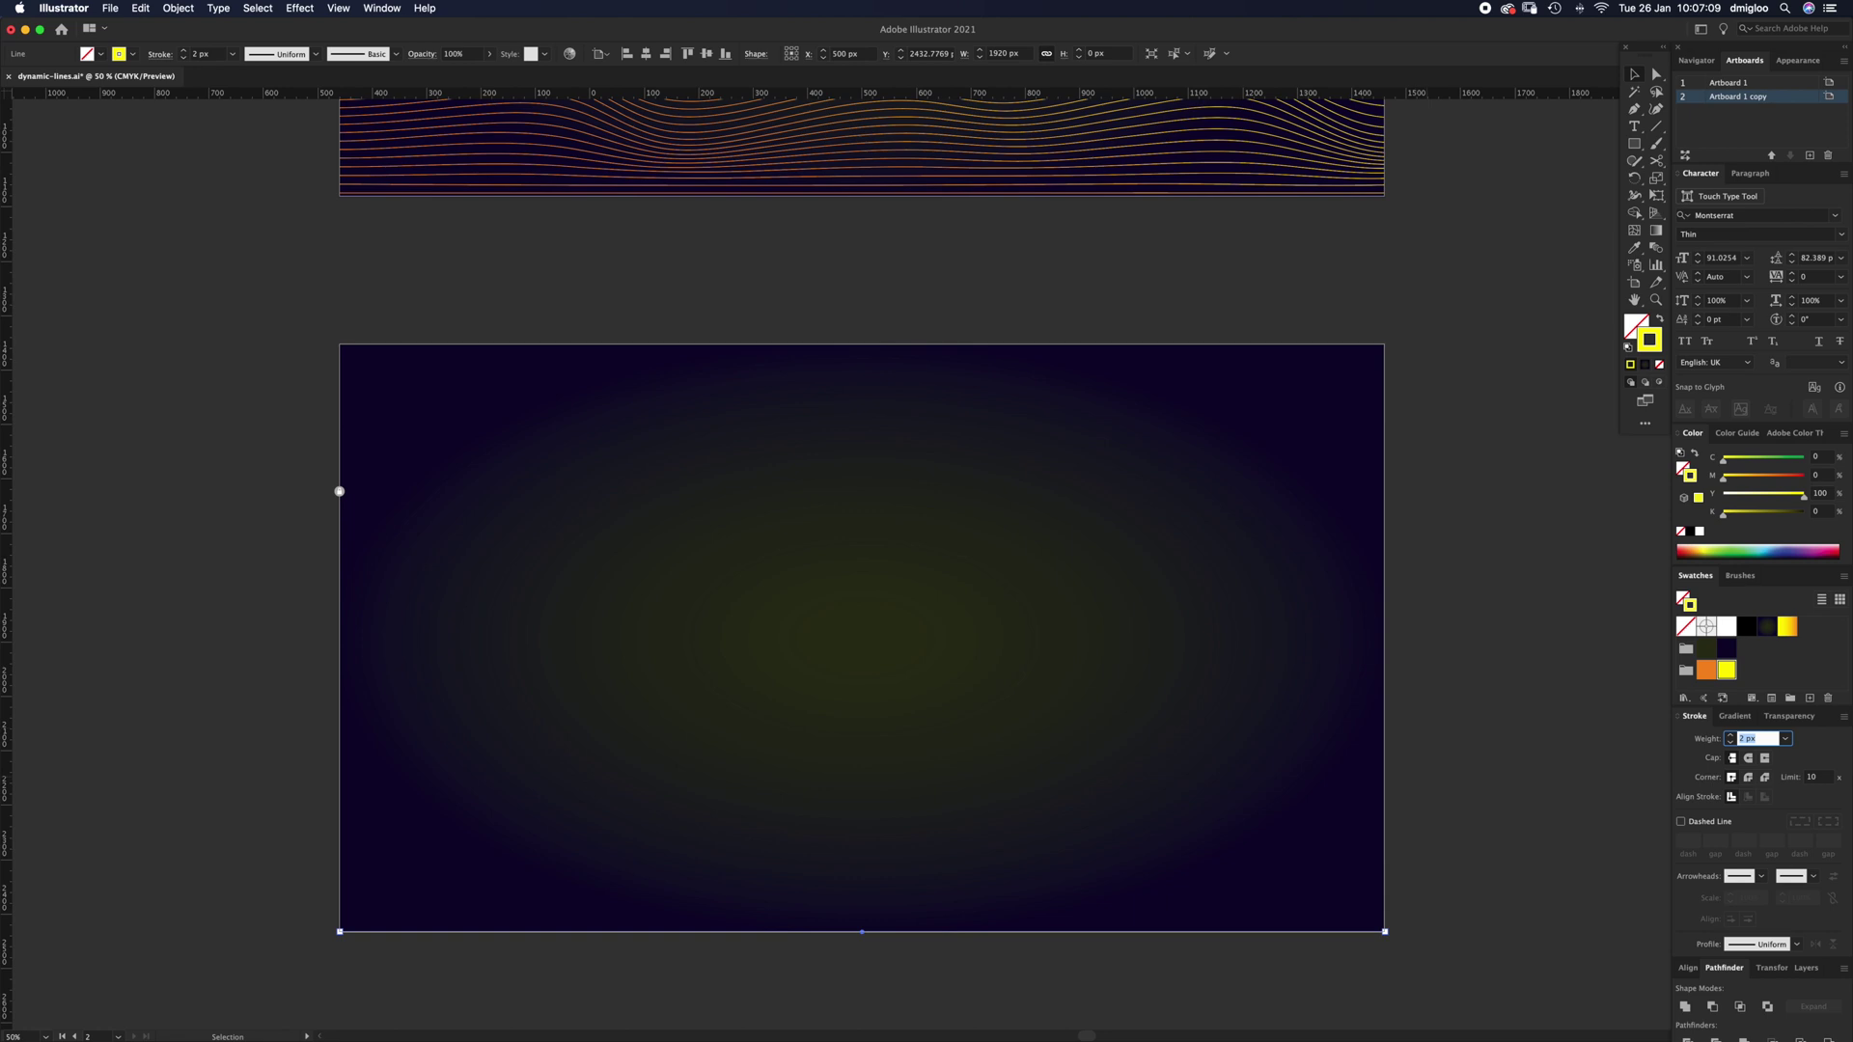
{"action": "key", "text": "super+shift+a"}
{"action": "left_click", "coordinate": [338, 491]}
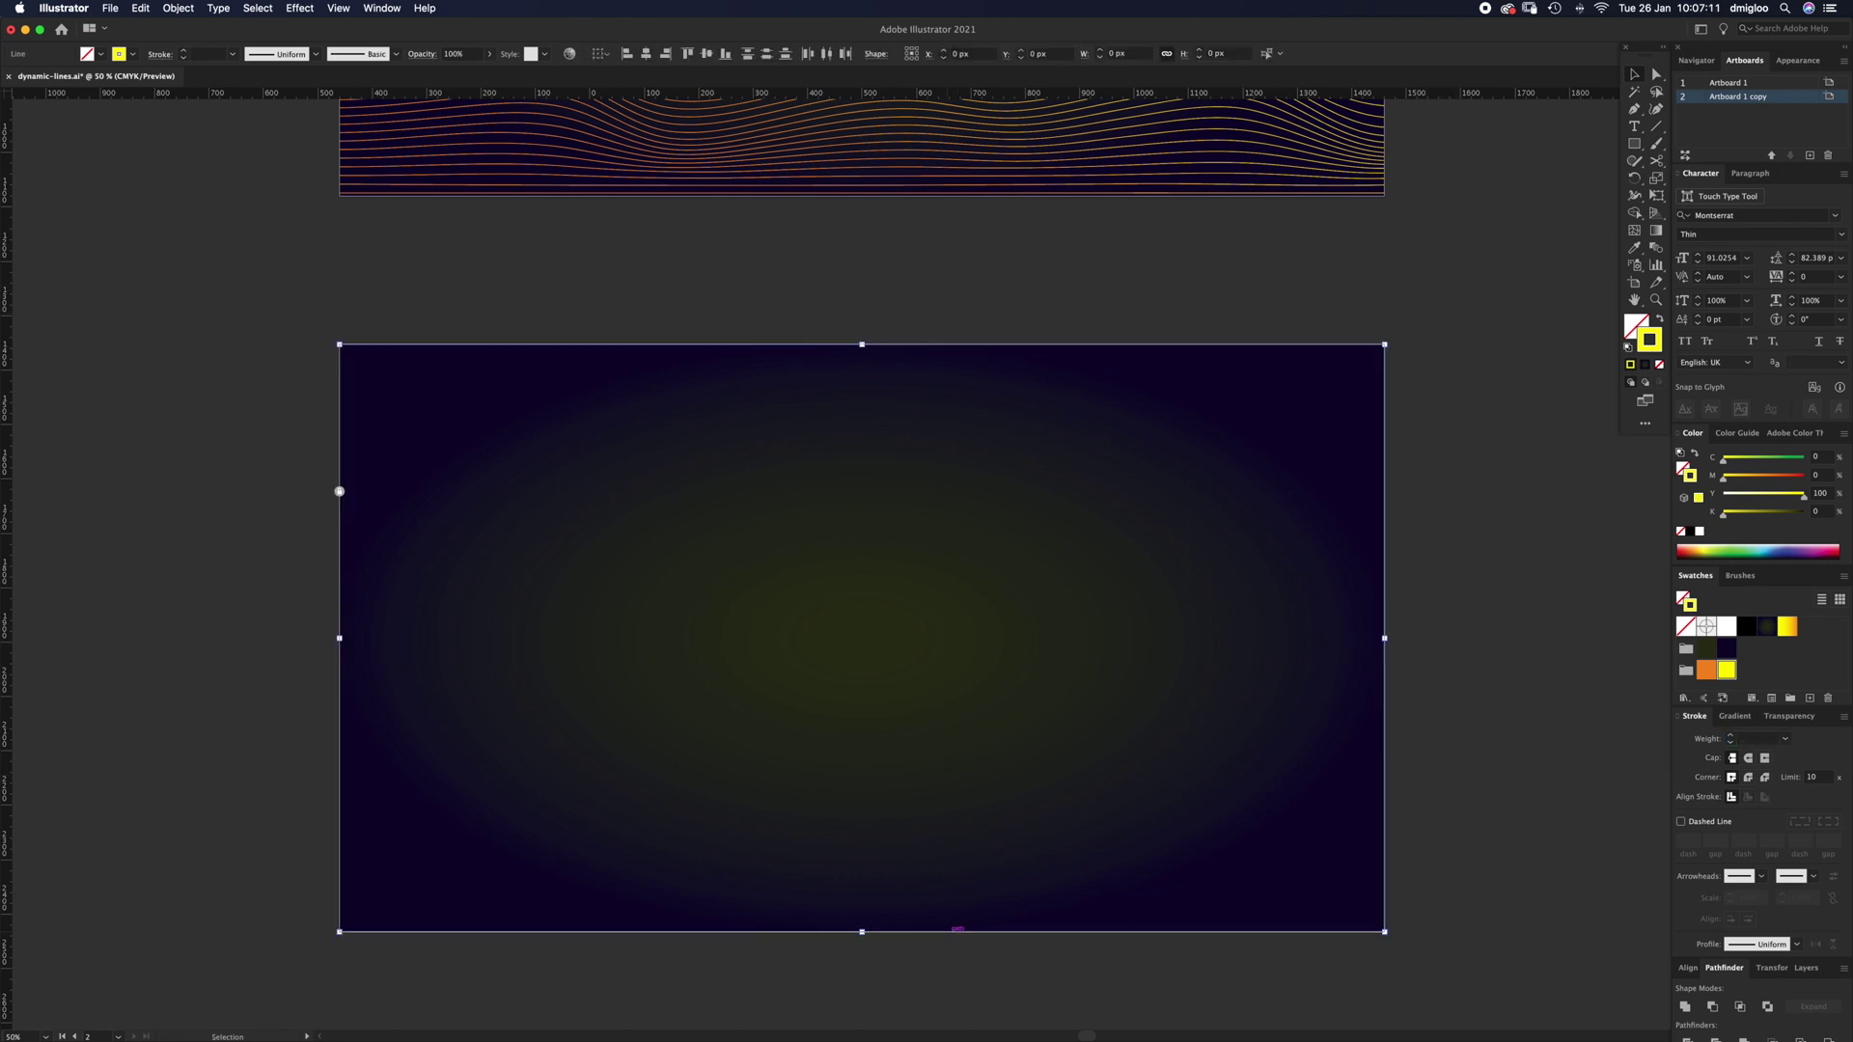
{"action": "key", "text": "super+v"}
{"action": "key", "text": "super+shift+a"}
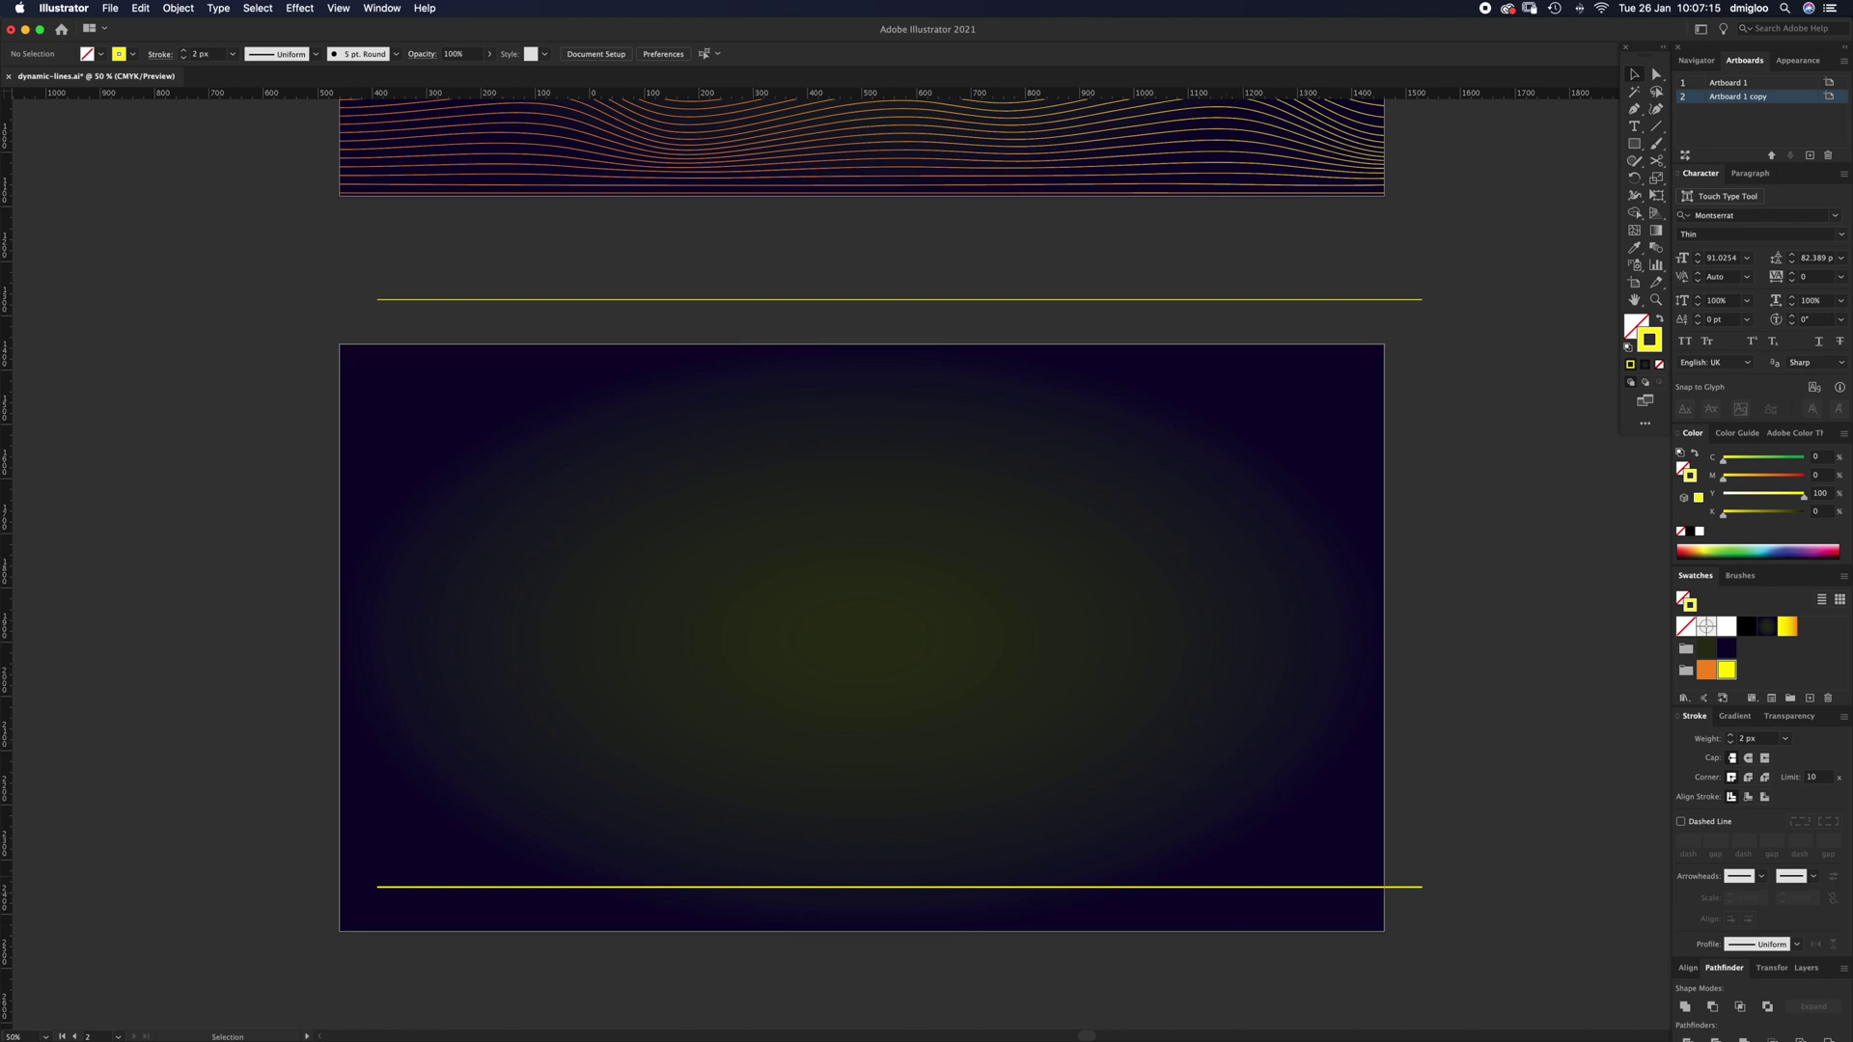
{"action": "key", "text": "super+z"}
{"action": "key", "text": "super+z"}
{"action": "key", "text": "super+z"}
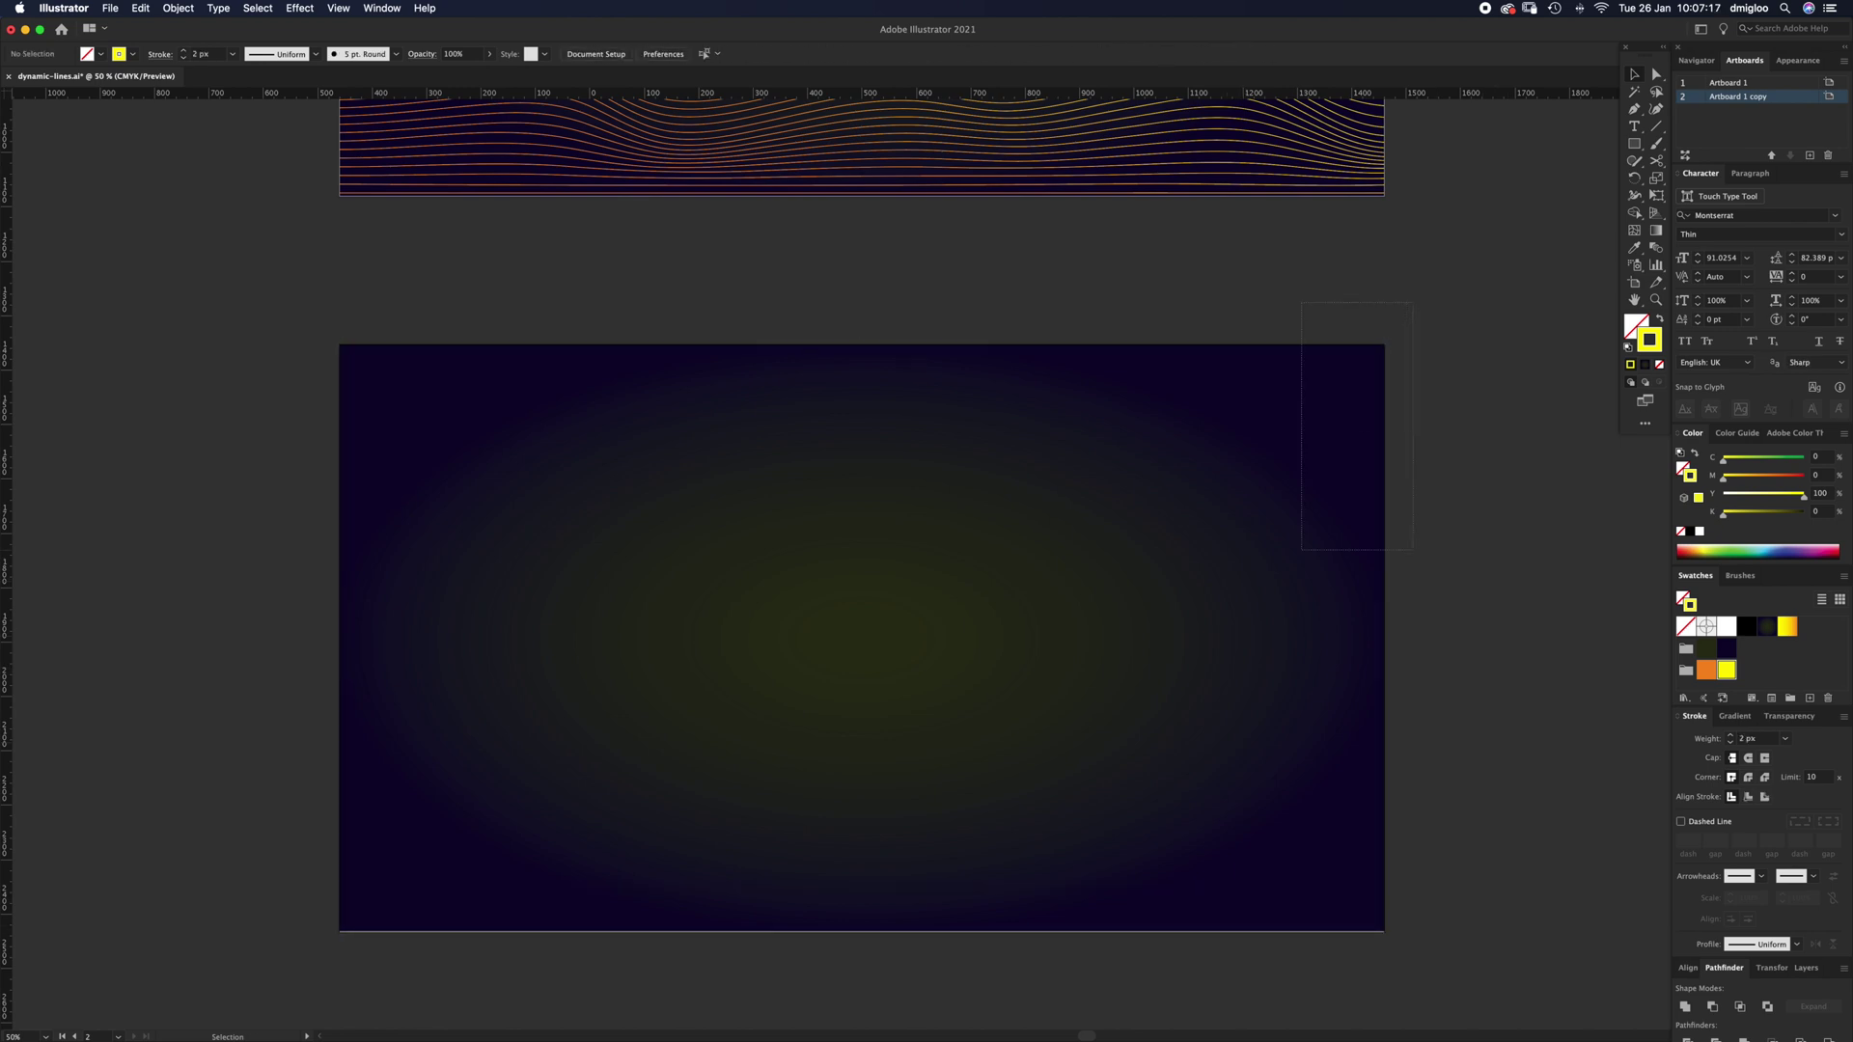
Set Blend Options to 60 specified steps for the two yellow lines
{"action": "left_click", "coordinate": [339, 491]}
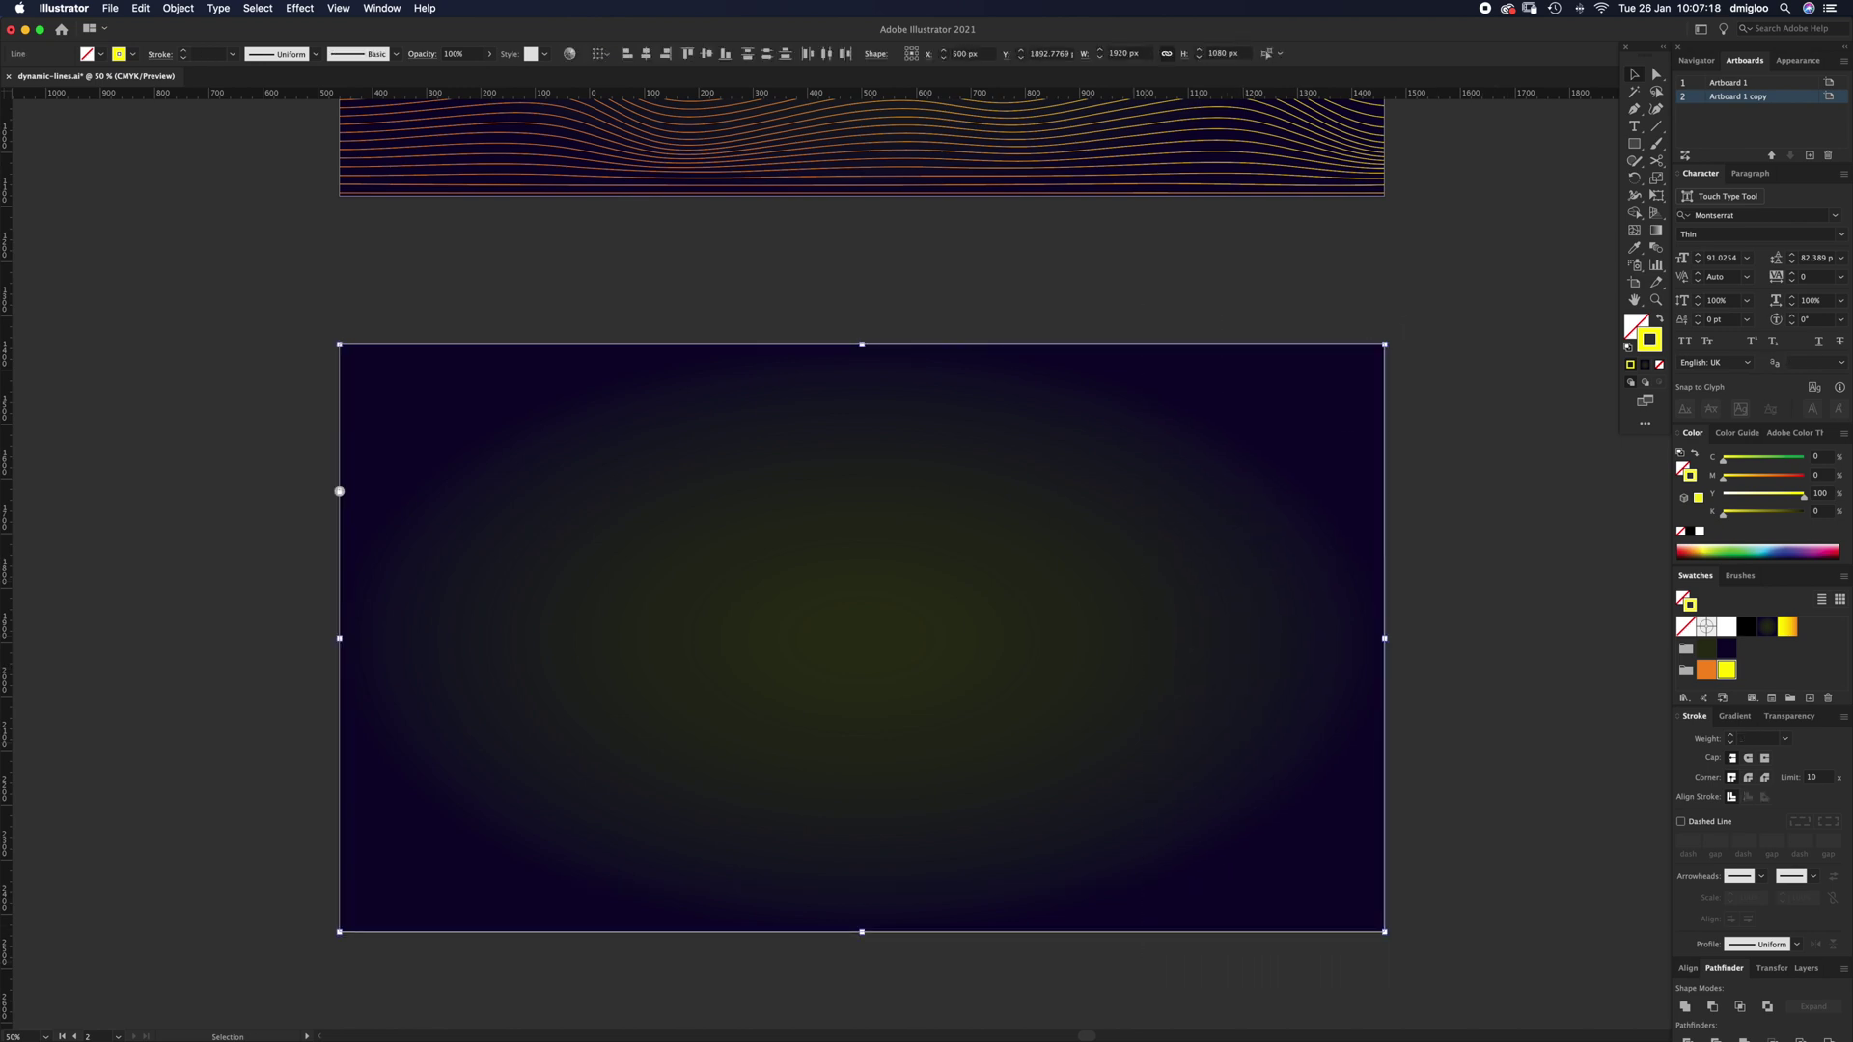
{"action": "left_click", "coordinate": [176, 12]}
{"action": "mouse_move", "coordinate": [253, 386]}
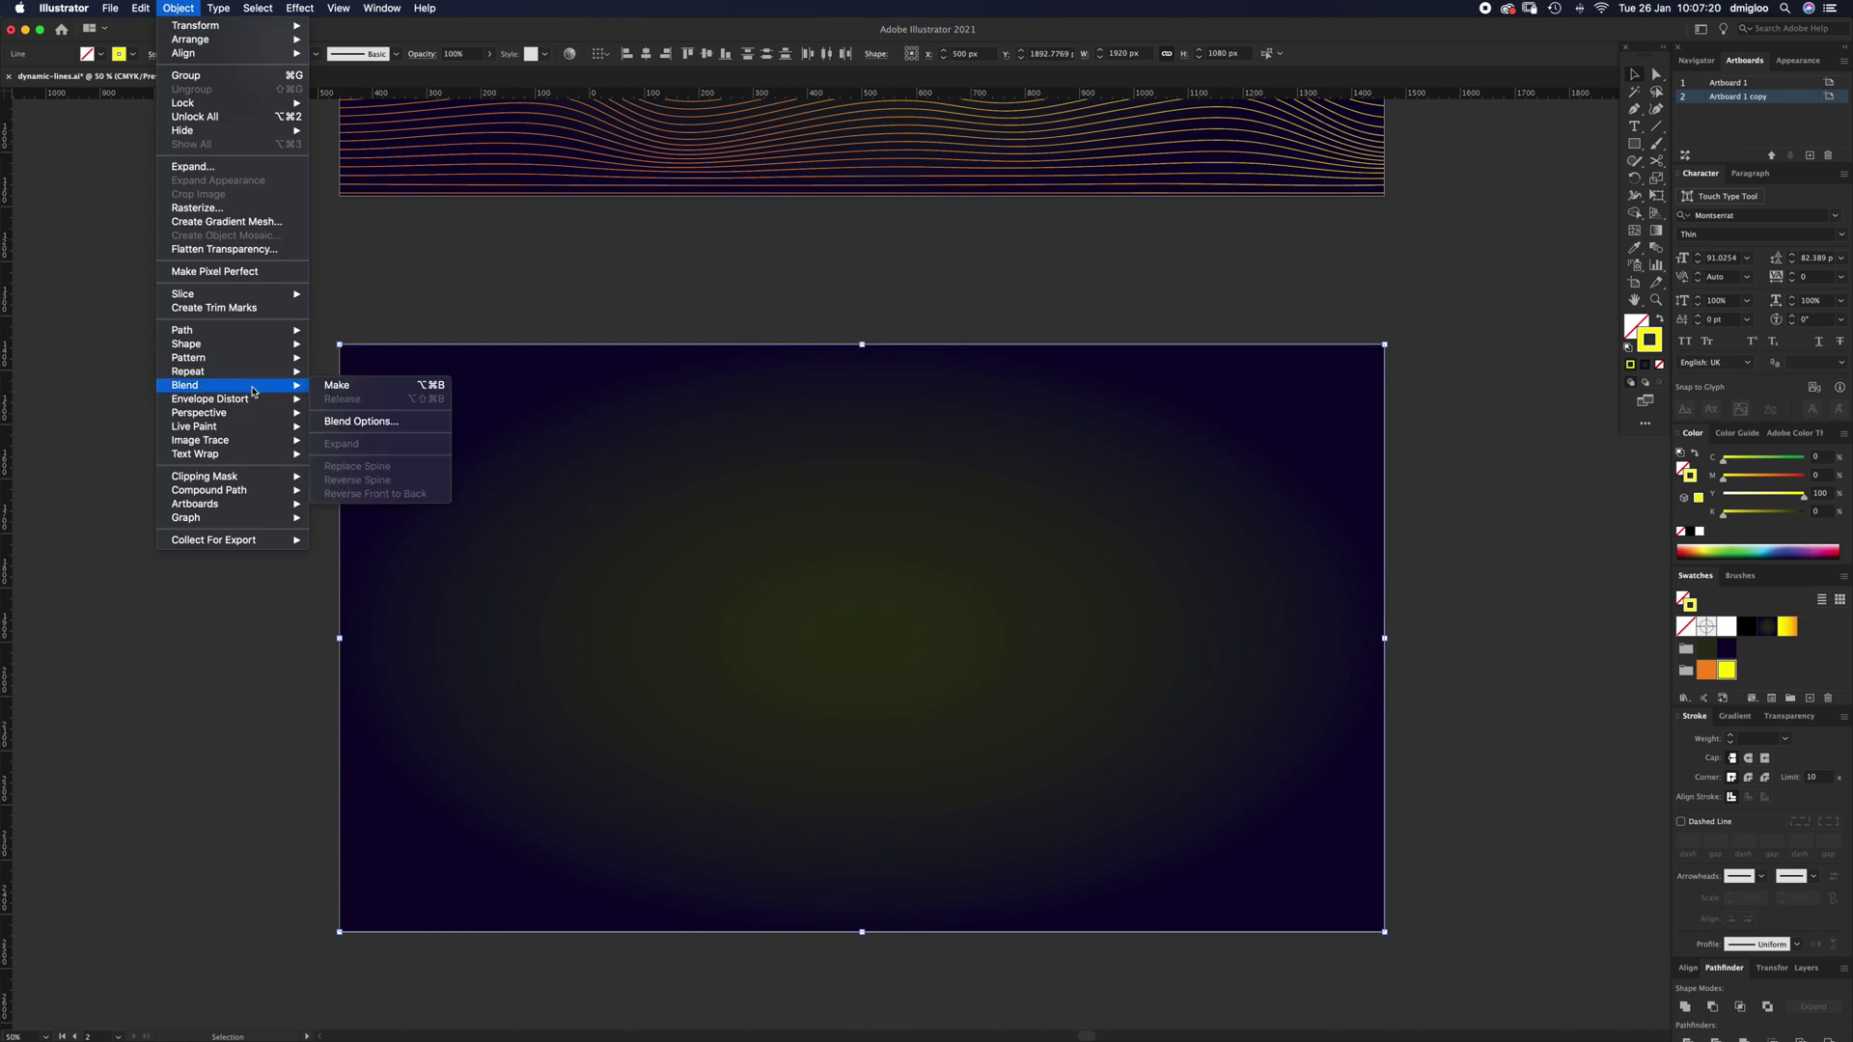
{"action": "left_click", "coordinate": [374, 426]}
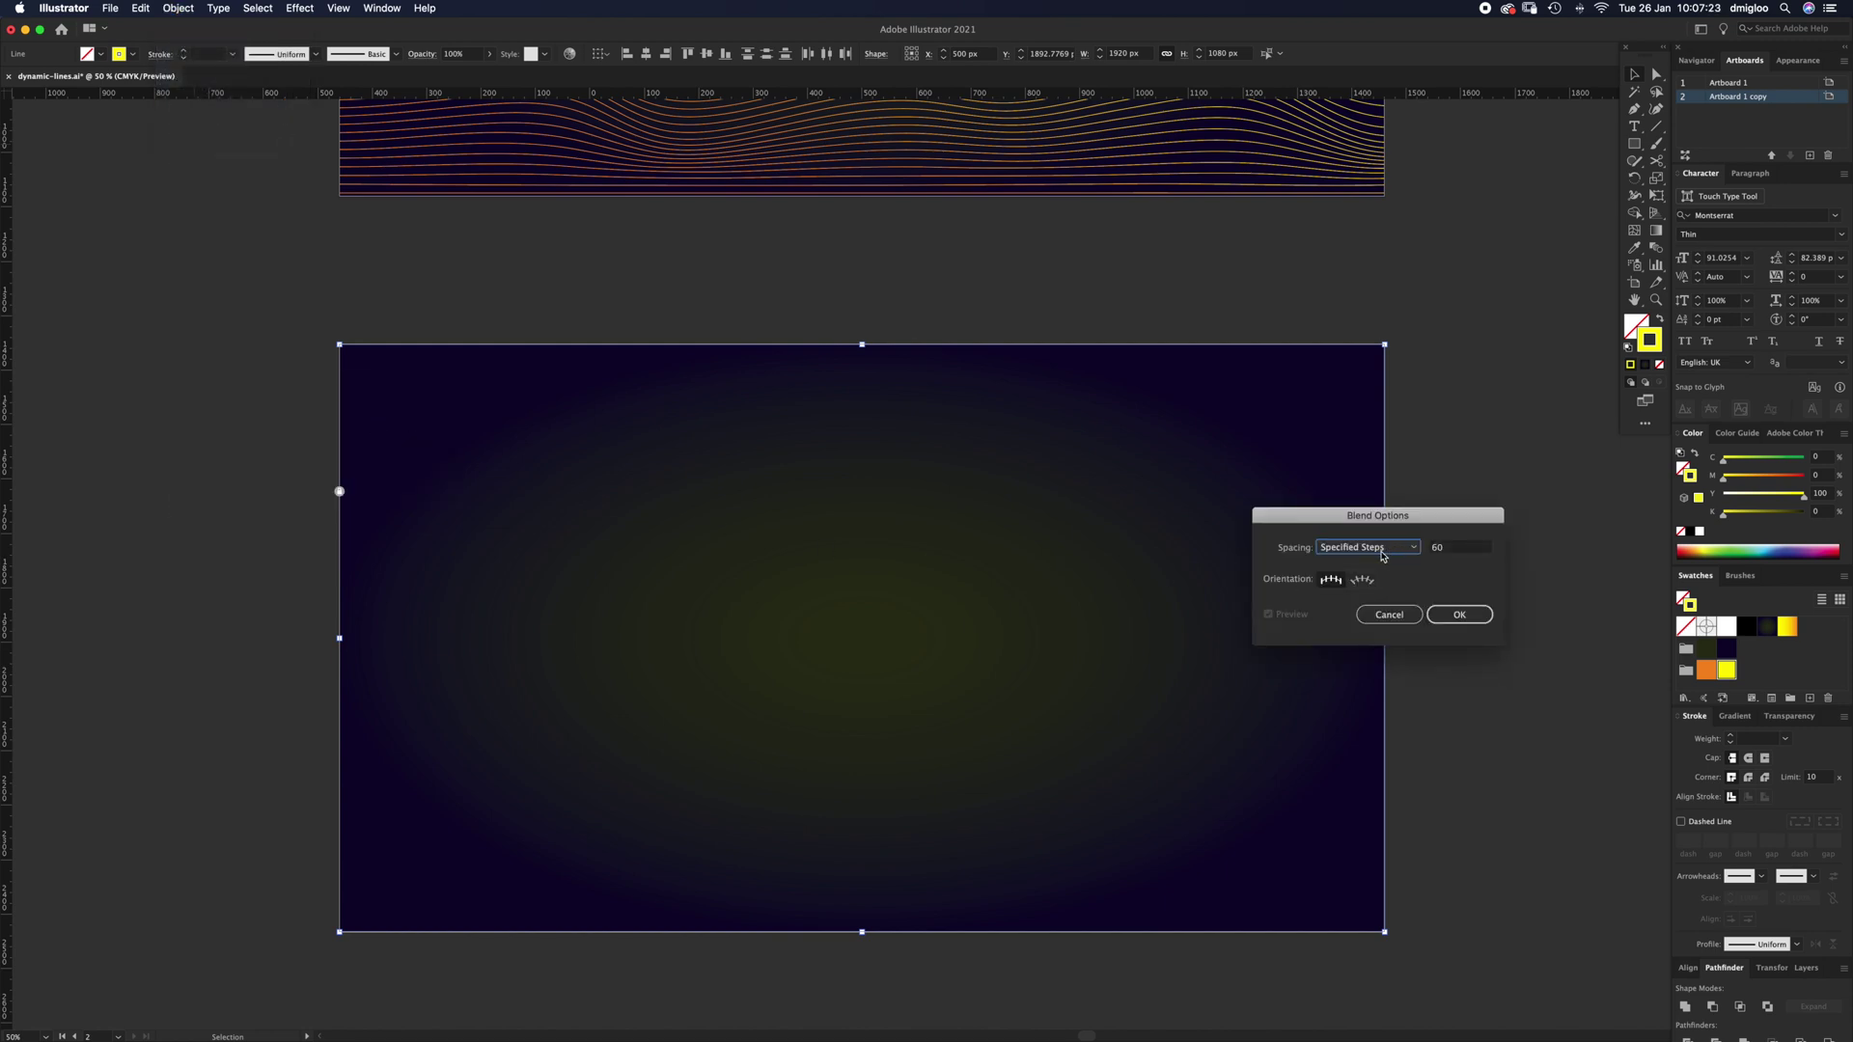
{"action": "left_click", "coordinate": [1461, 618]}
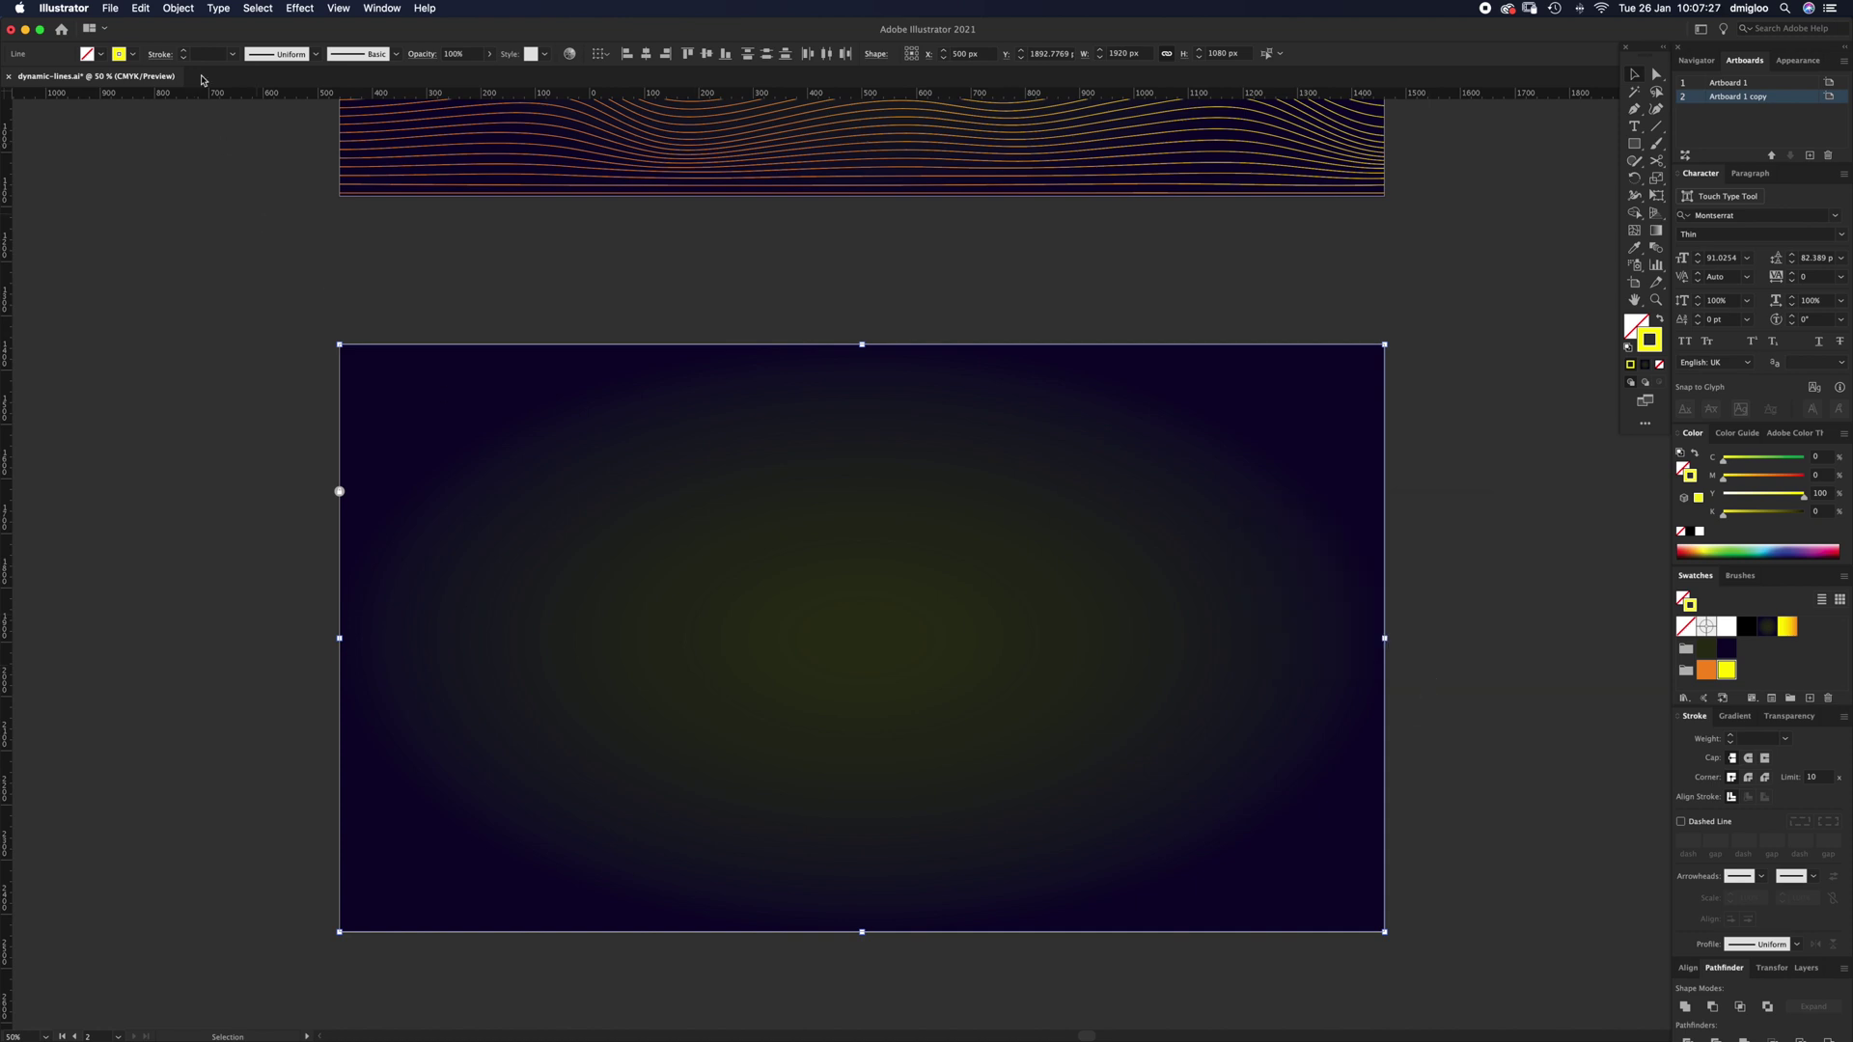
Make the blend between the two lines, undoing an accidental move afterwards
{"action": "left_click", "coordinate": [169, 9]}
{"action": "mouse_move", "coordinate": [232, 388]}
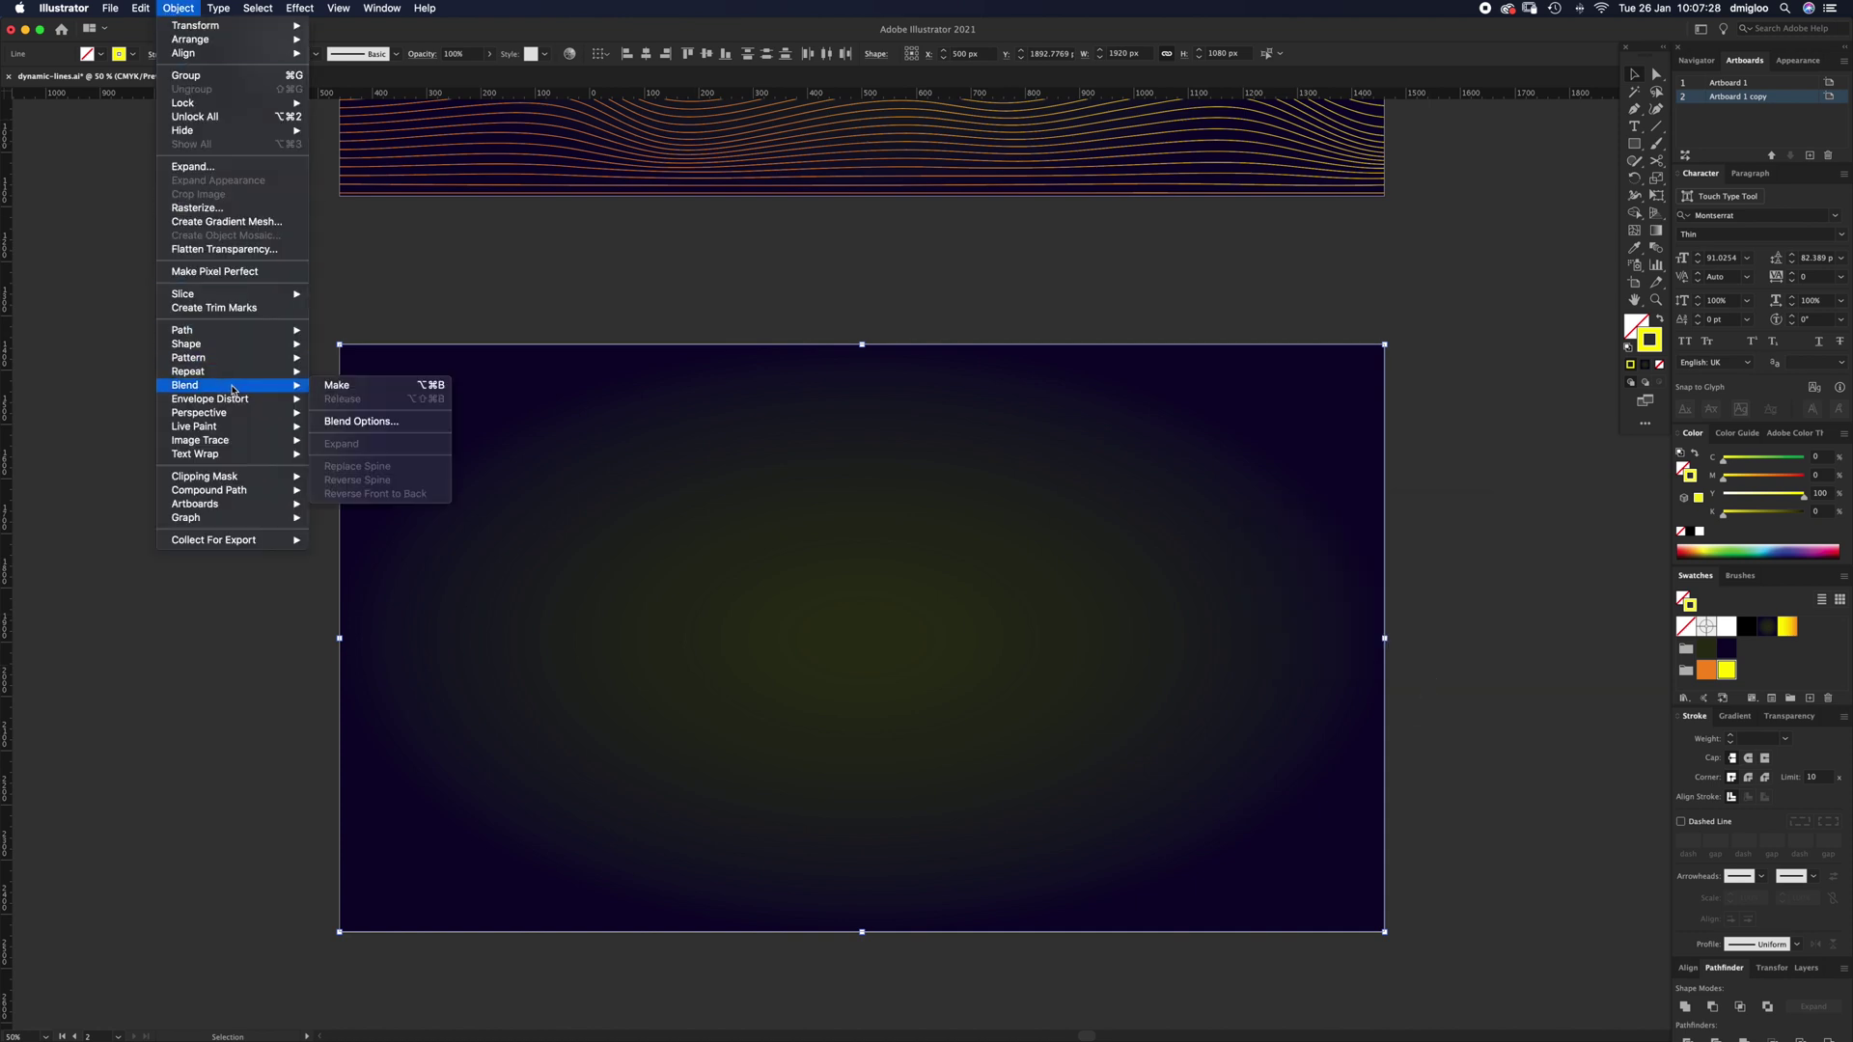
{"action": "left_click", "coordinate": [338, 386]}
{"action": "left_click", "coordinate": [1445, 661]}
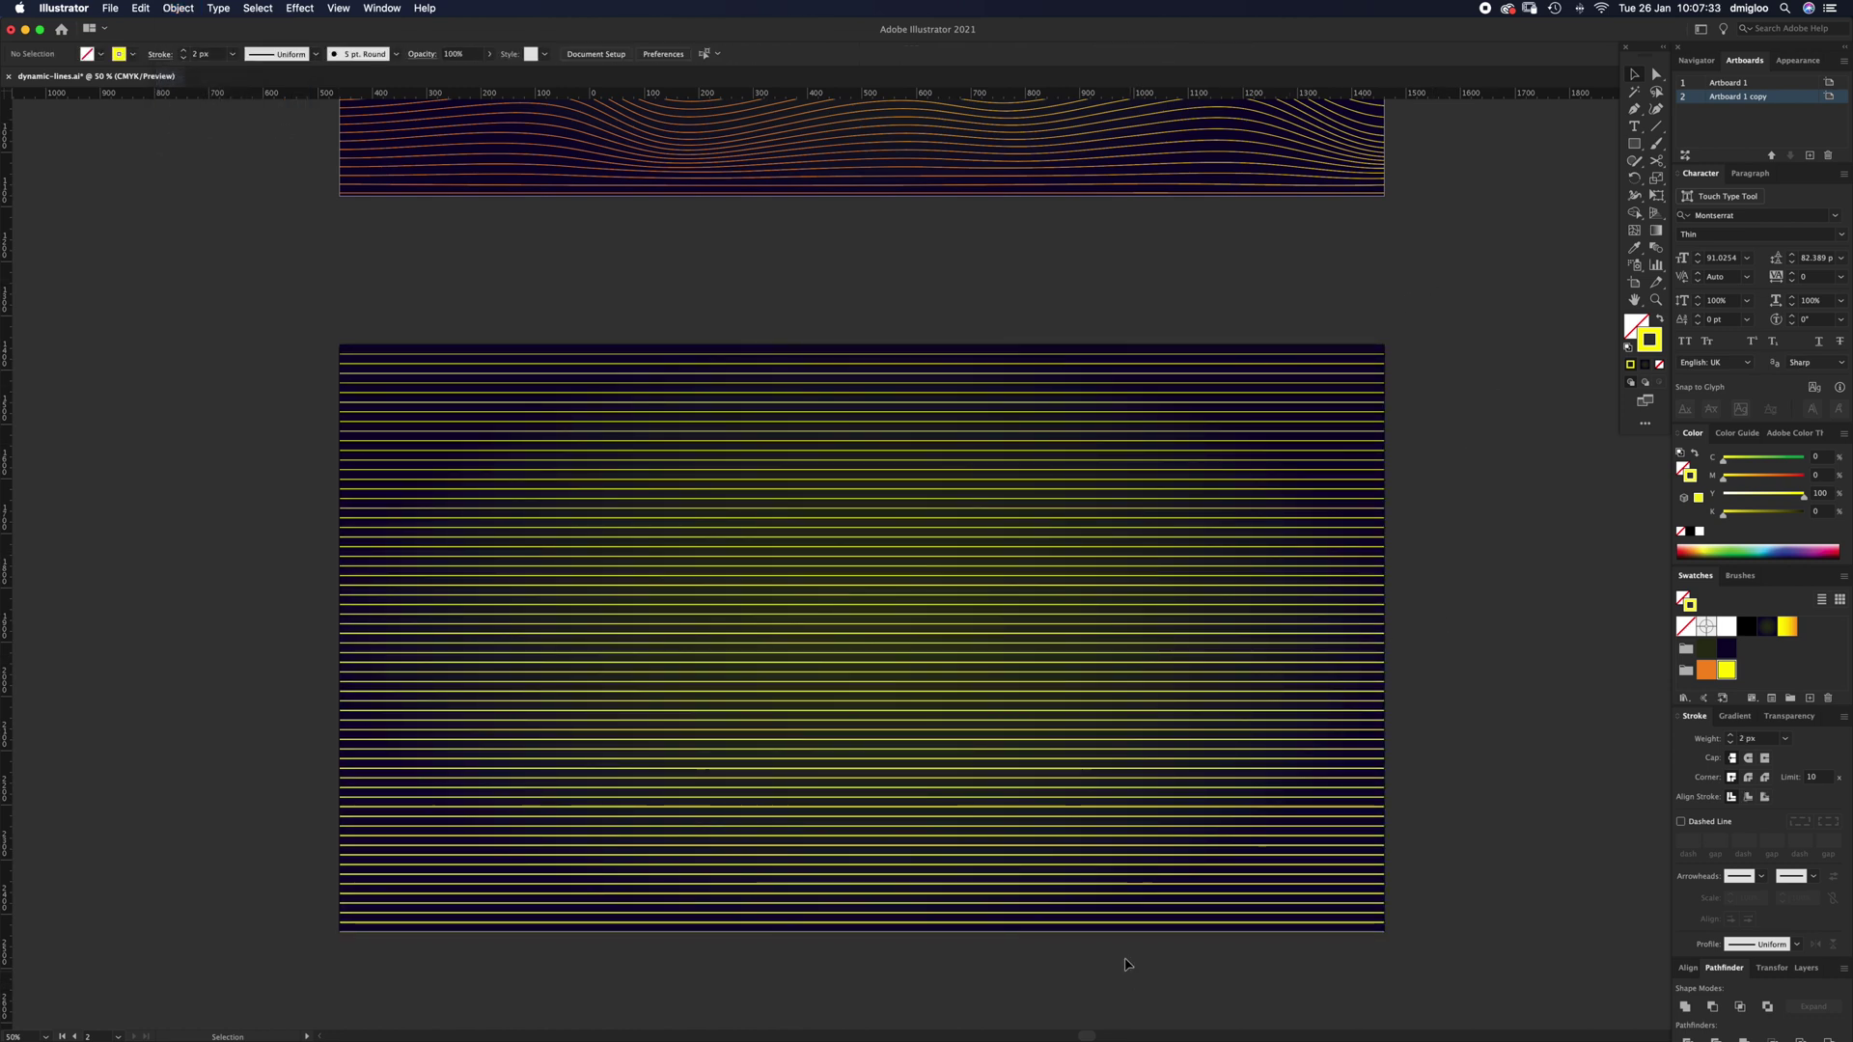
{"action": "left_click_drag", "start_coordinate": [1144, 719], "coordinate": [1234, 669]}
{"action": "left_click", "coordinate": [1554, 533]}
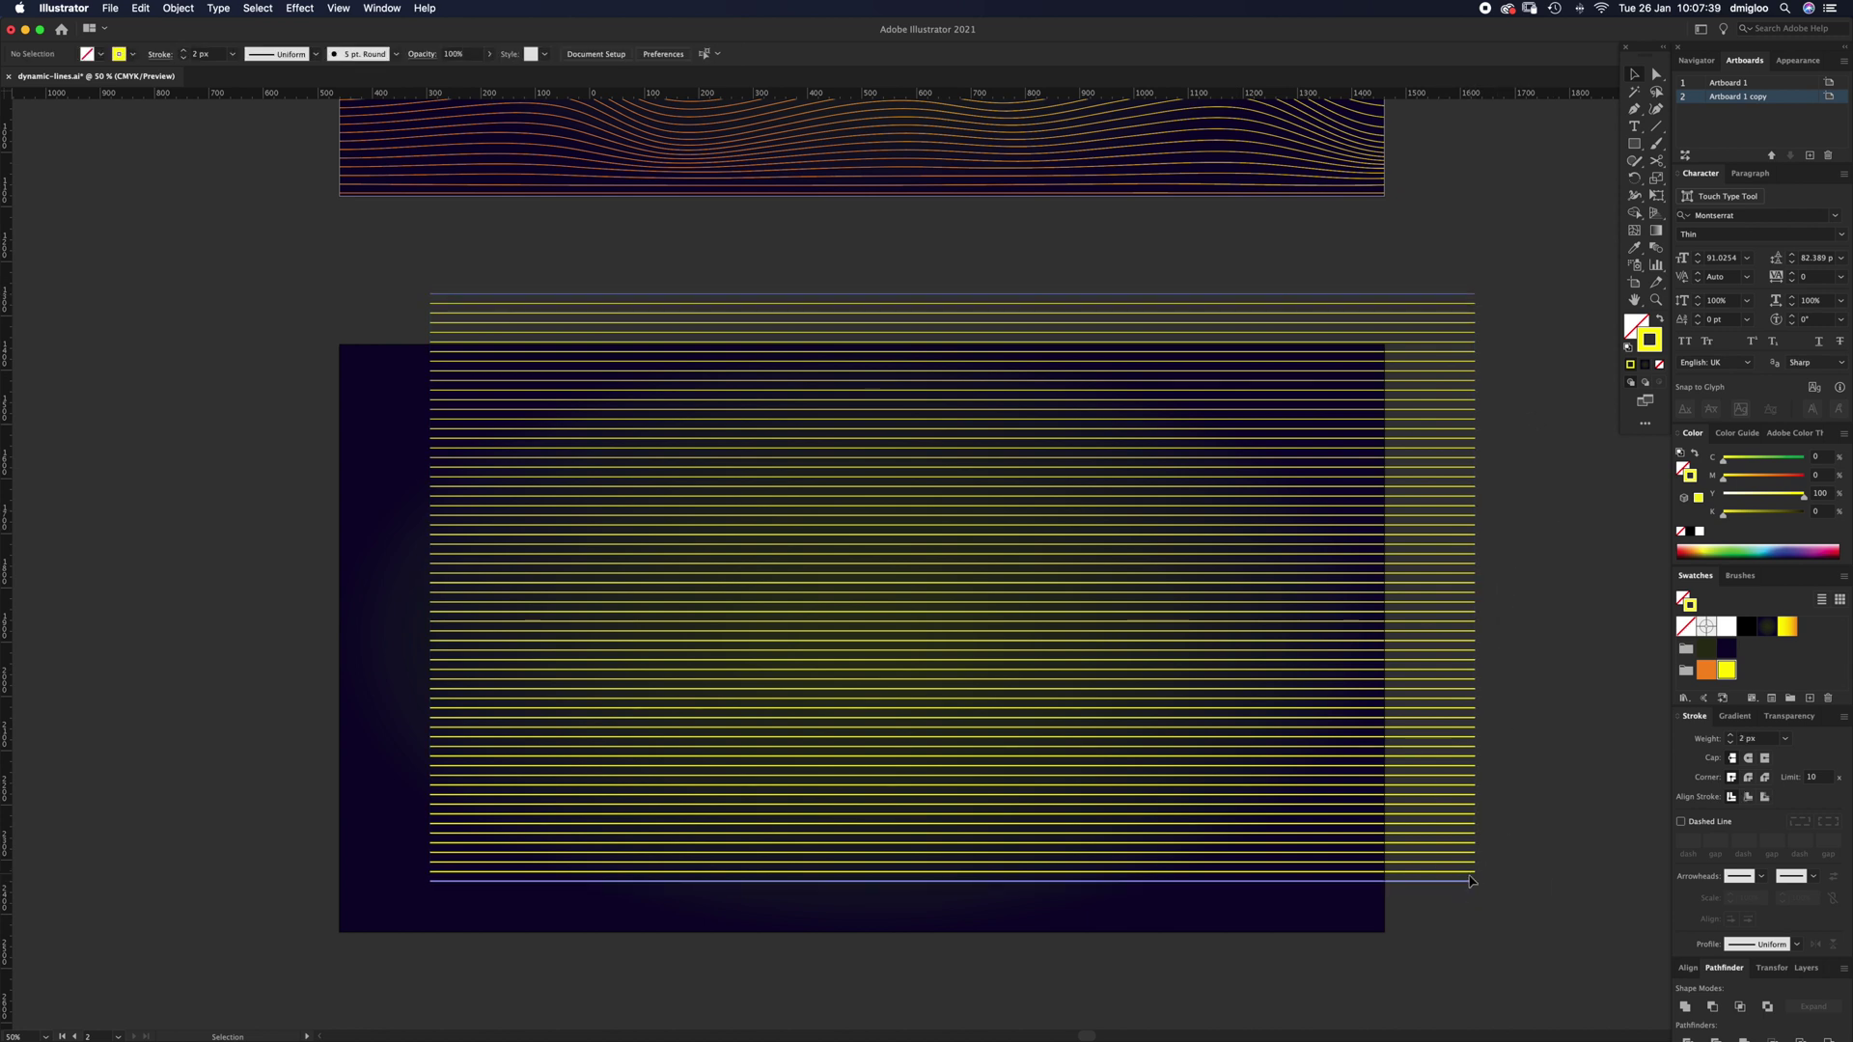
{"action": "key", "text": "super+z"}
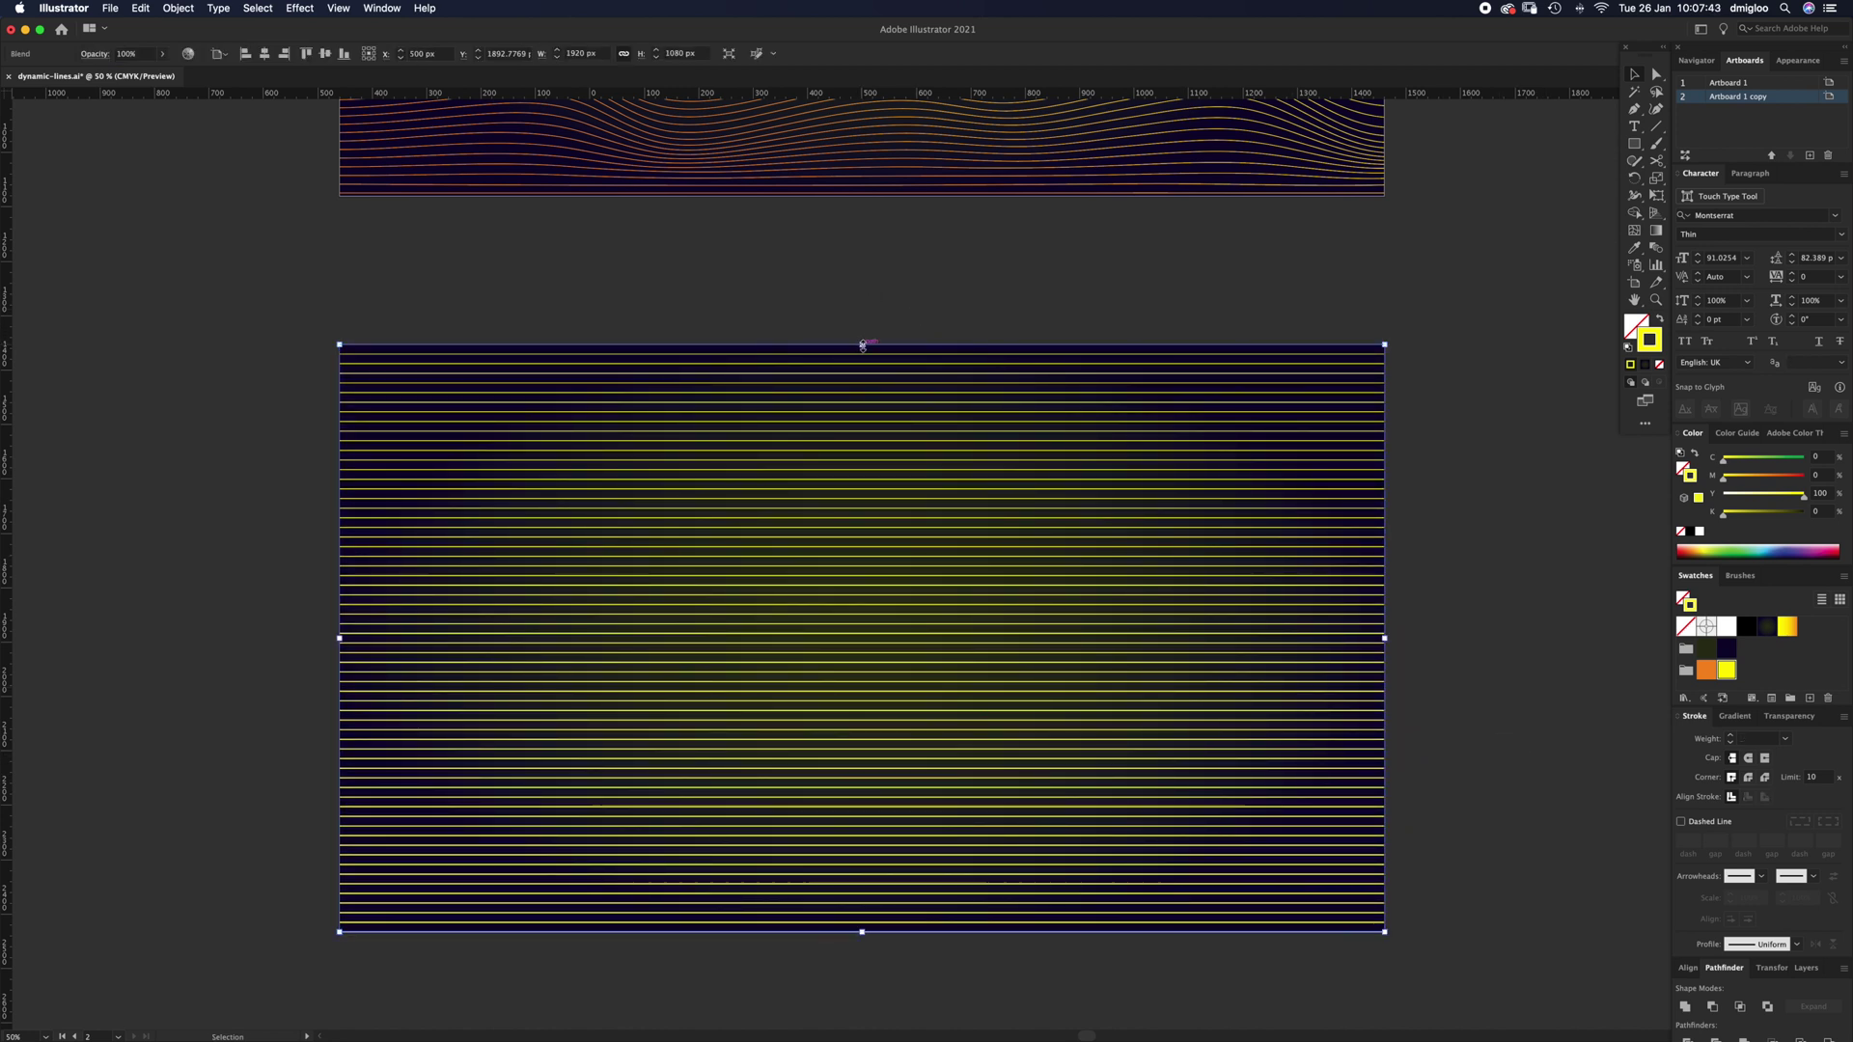
Drag the blend's top-centre handle down to the artboard's middle, making it 540 px tall
{"action": "left_click_drag", "start_coordinate": [863, 345], "coordinate": [838, 642]}
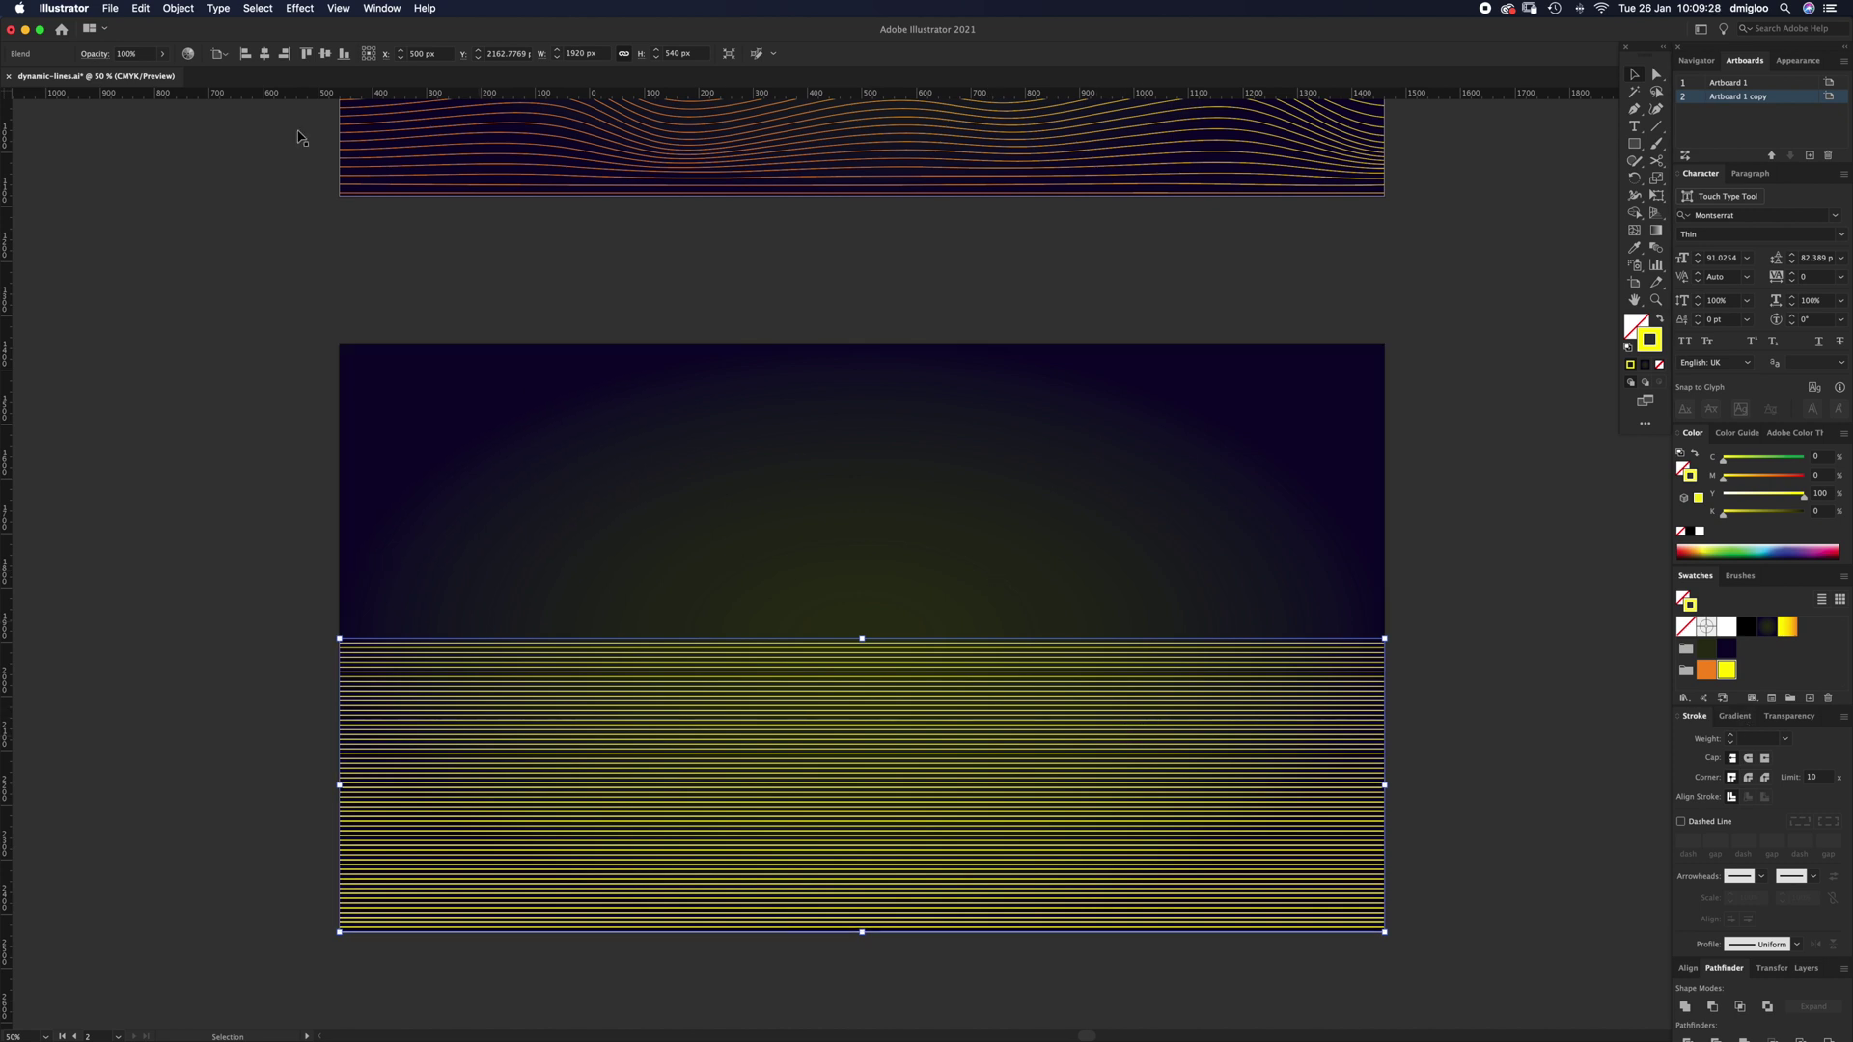
Apply Object > Envelope Distort > Make with Mesh with 1 row and 1 column
{"action": "left_click", "coordinate": [178, 7]}
{"action": "mouse_move", "coordinate": [232, 404]}
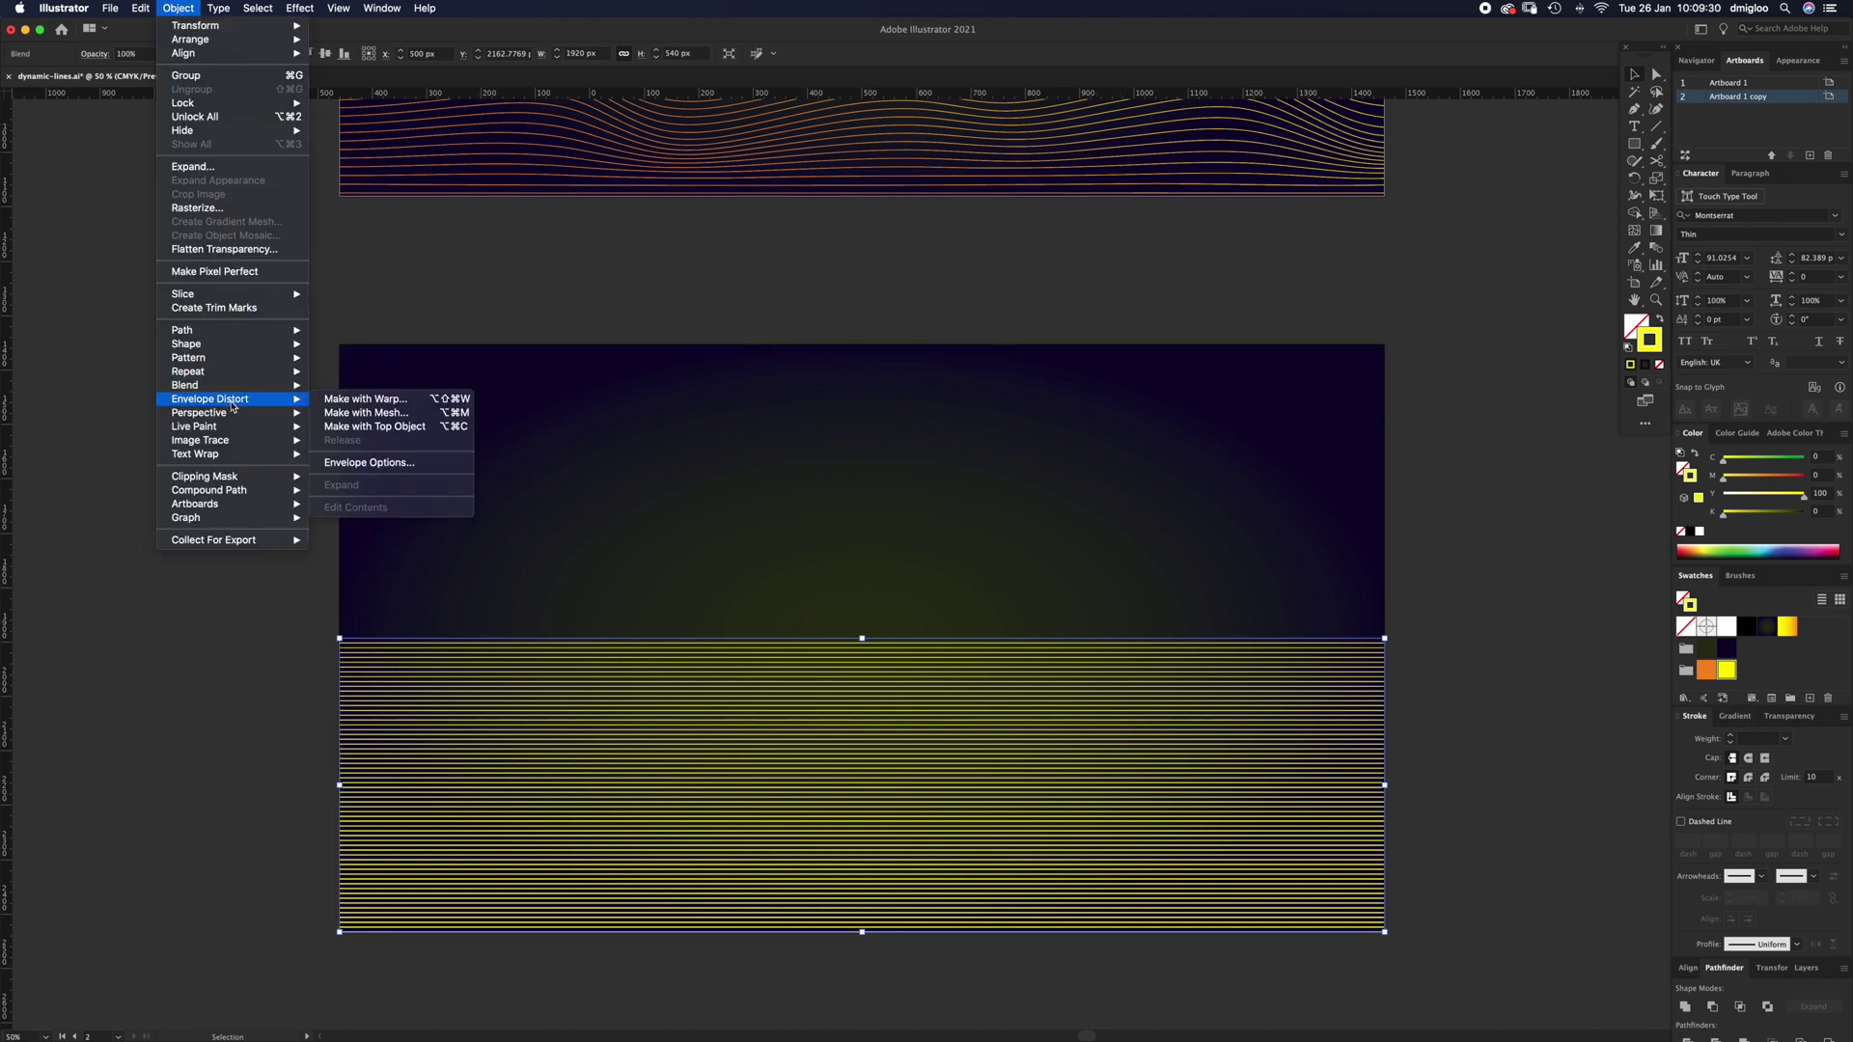
{"action": "left_click", "coordinate": [386, 414]}
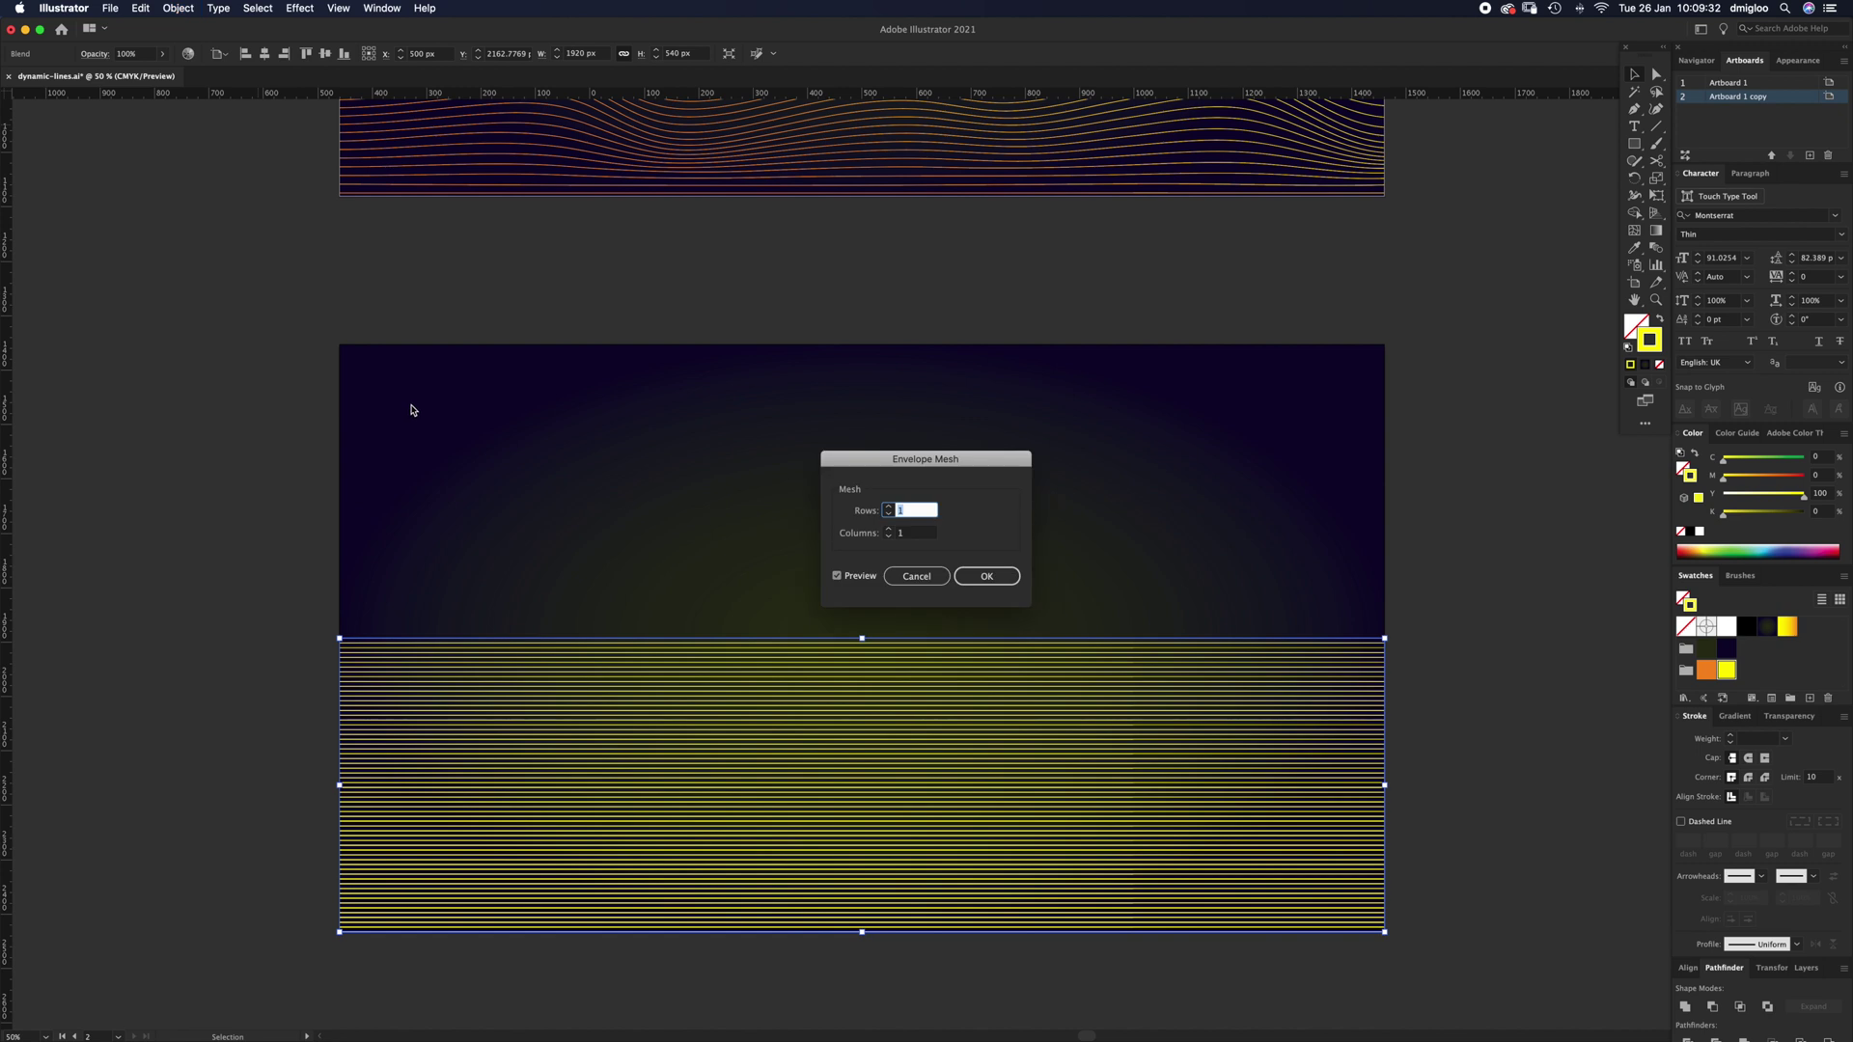
{"action": "left_click", "coordinate": [985, 578]}
Drag the mesh's left and right edge anchors and handles to slant and curve the lines
{"action": "key", "text": "a"}
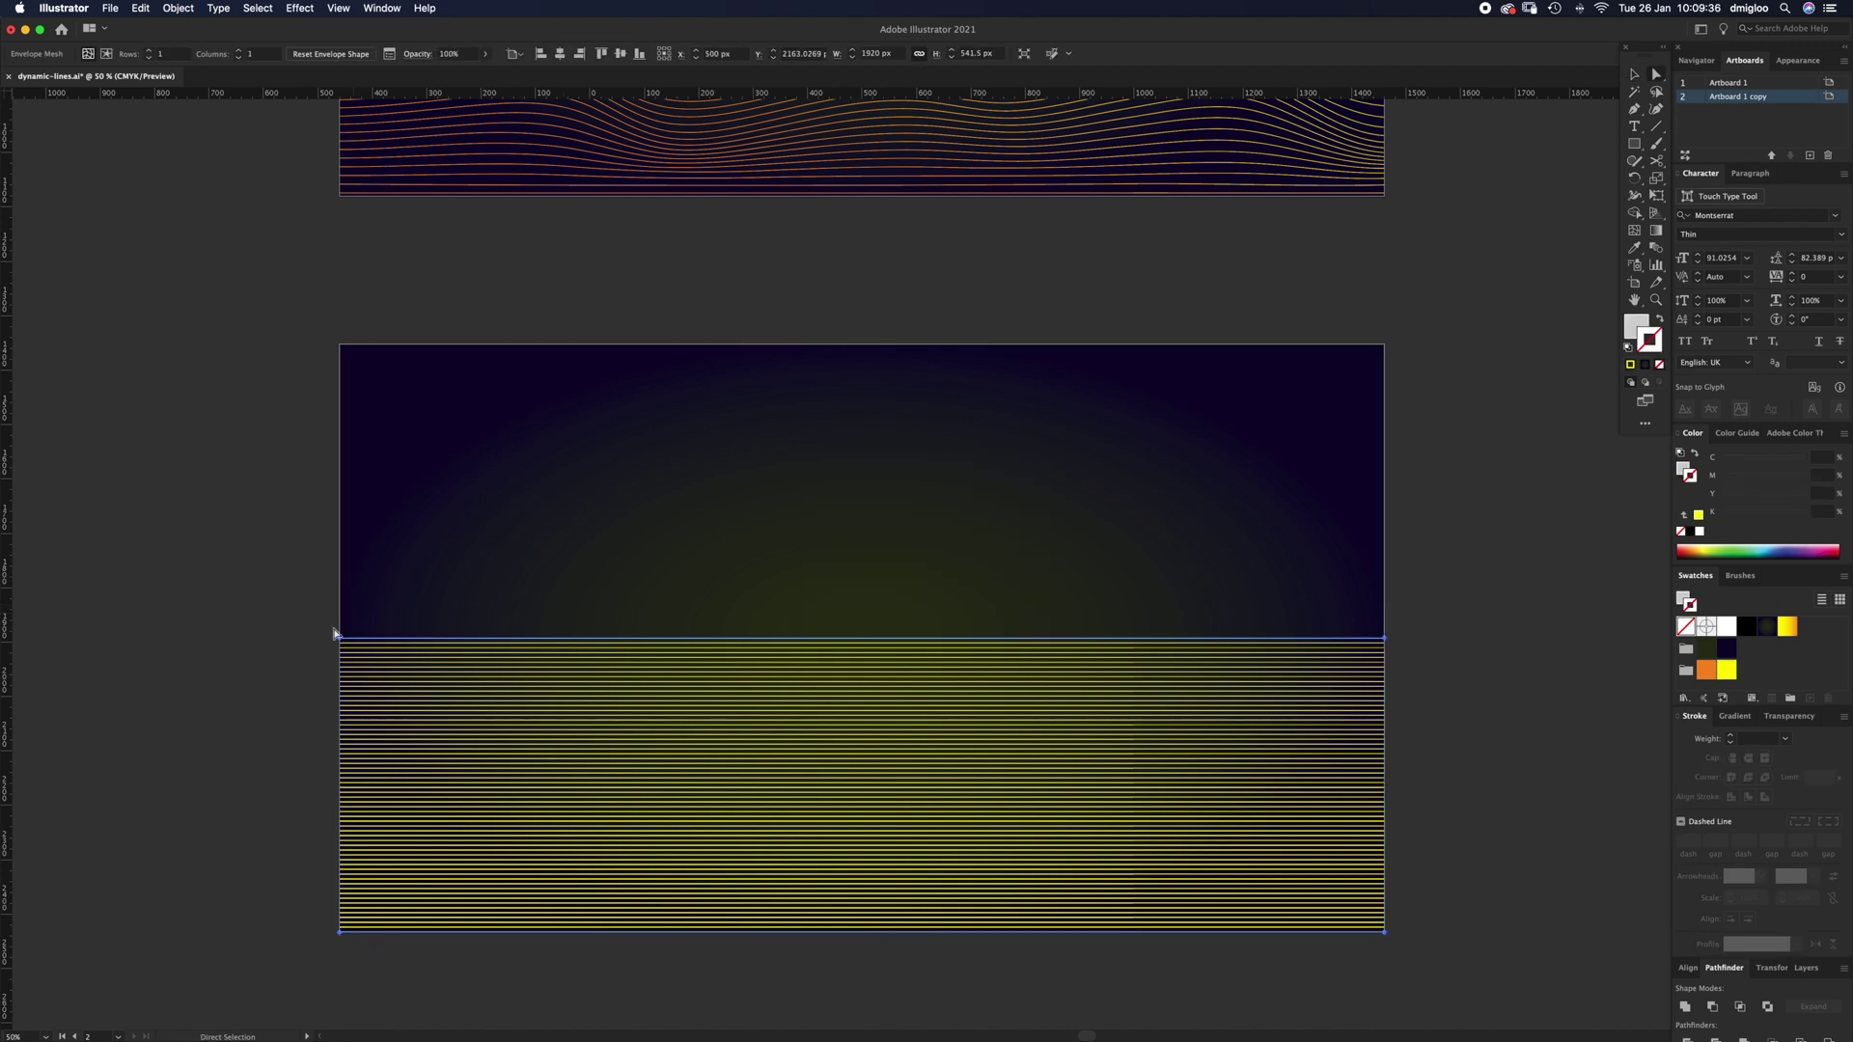
{"action": "left_click", "coordinate": [330, 645]}
{"action": "left_click", "coordinate": [342, 640]}
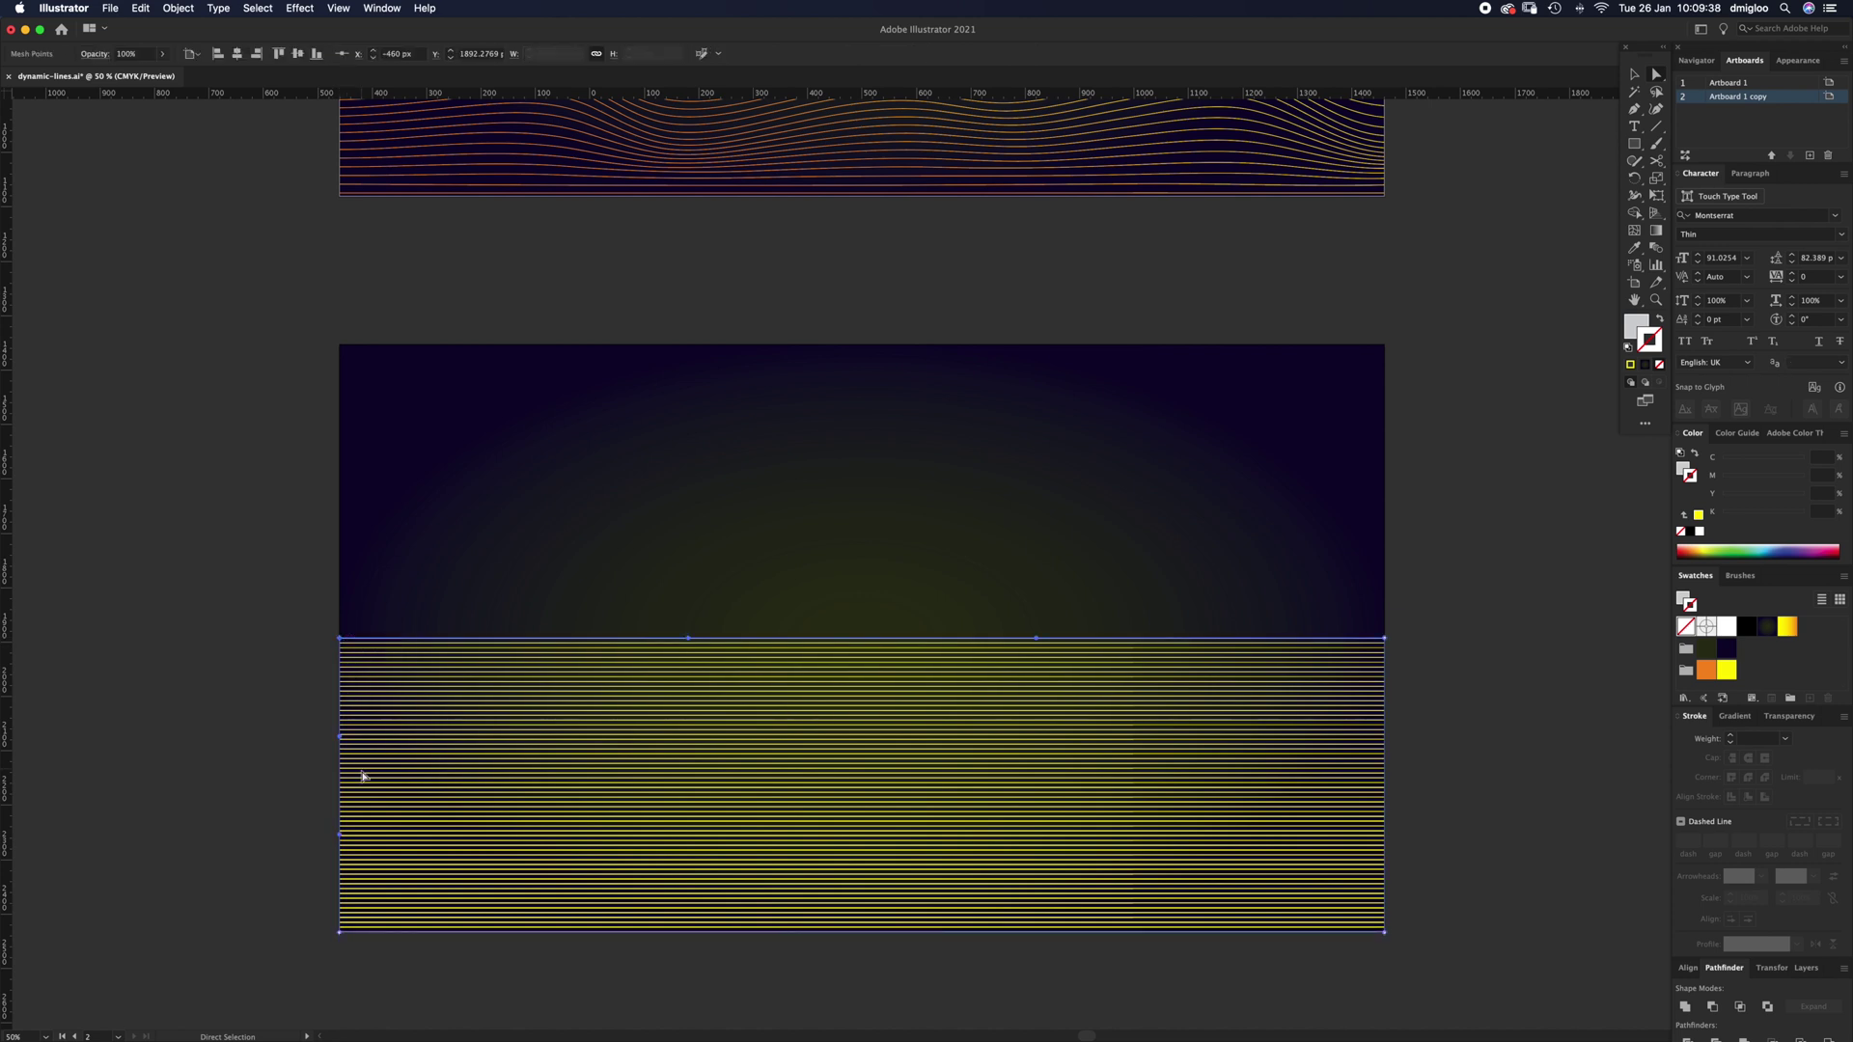
{"action": "left_click_drag", "start_coordinate": [338, 738], "coordinate": [339, 639]}
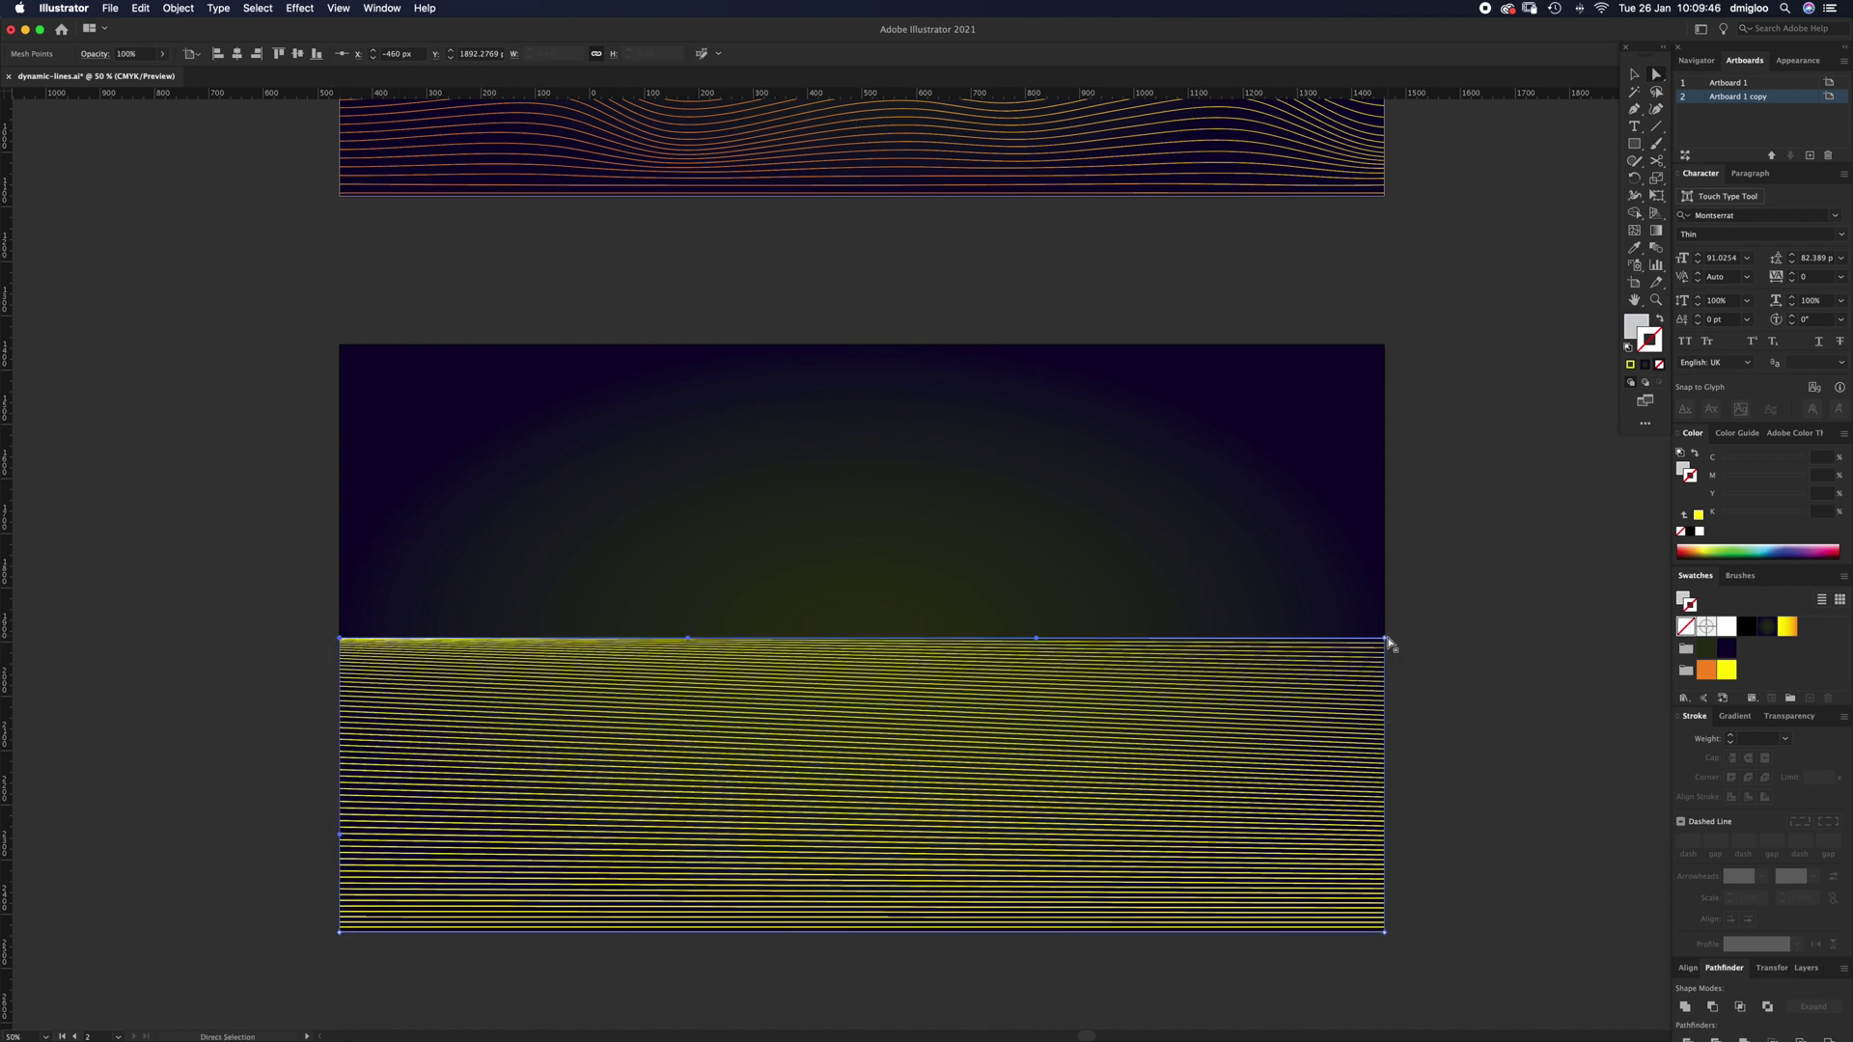
{"action": "left_click_drag", "start_coordinate": [1387, 733], "coordinate": [1420, 642]}
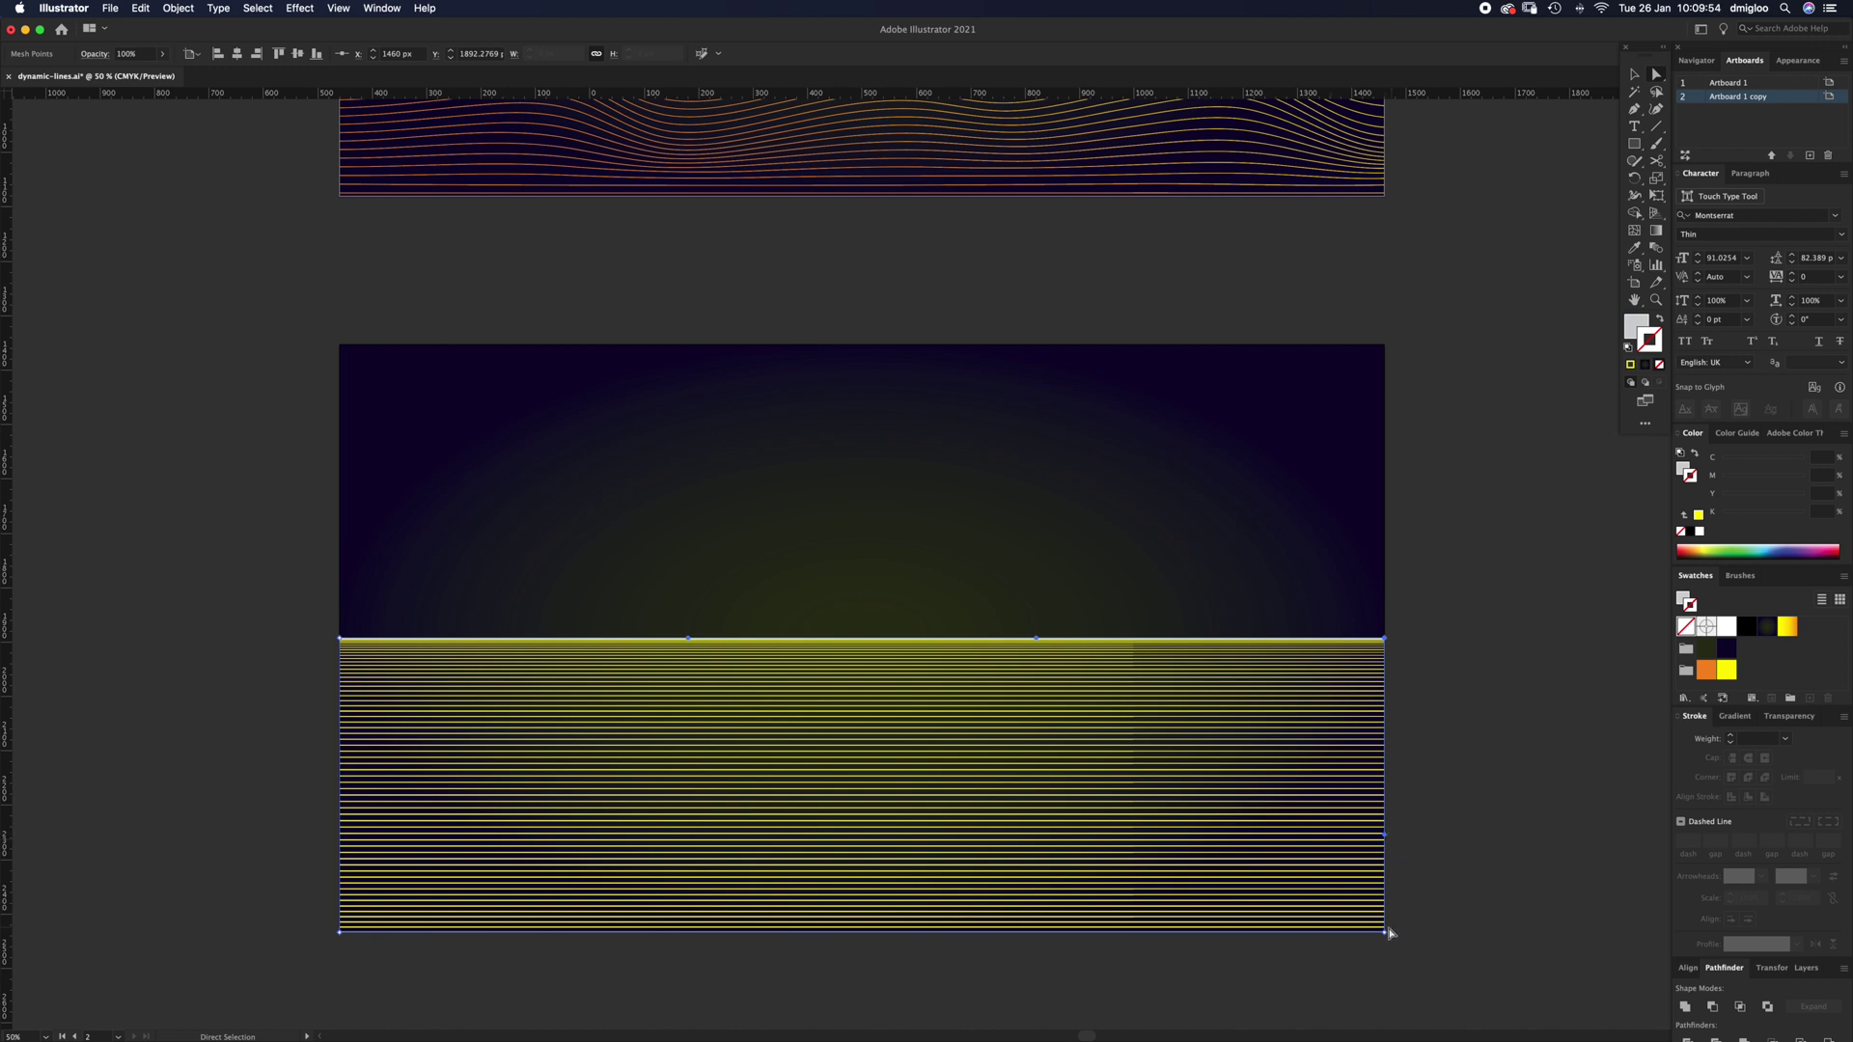
{"action": "left_click_drag", "start_coordinate": [1387, 840], "coordinate": [1399, 777]}
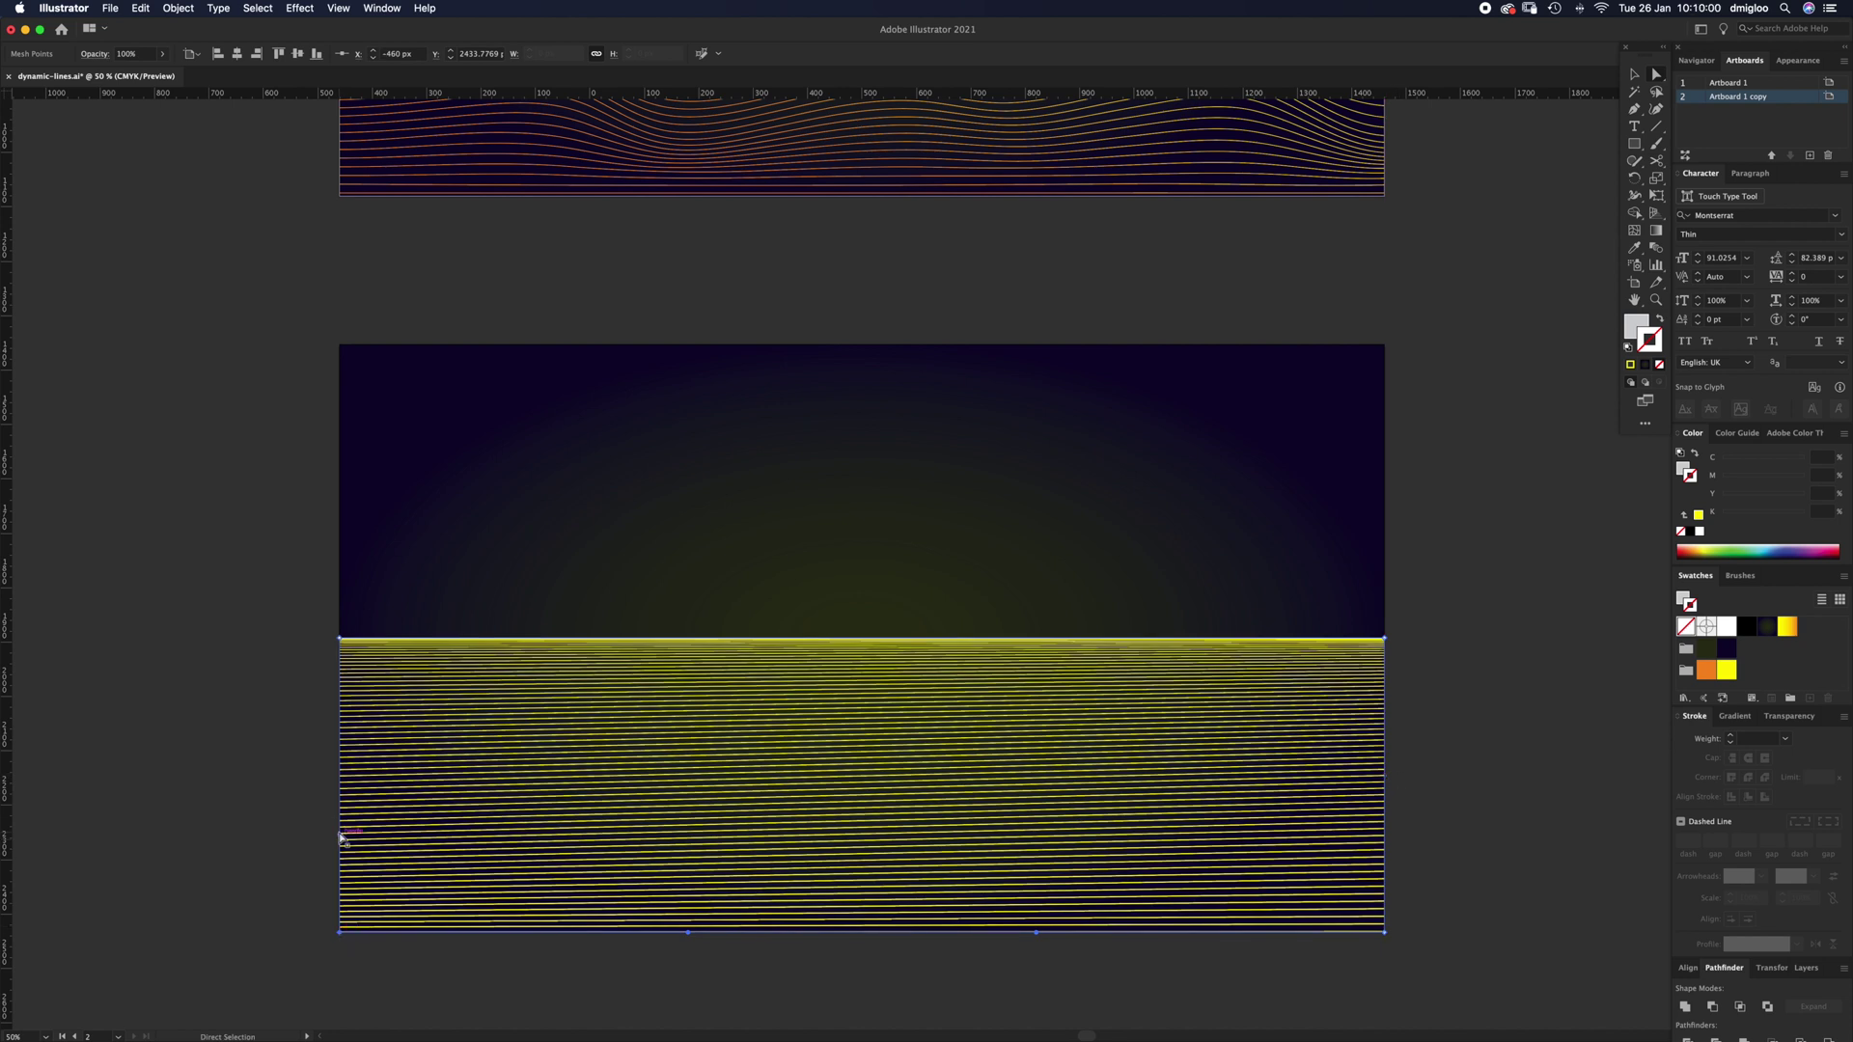
{"action": "left_click_drag", "start_coordinate": [341, 838], "coordinate": [342, 778]}
{"action": "left_click", "coordinate": [303, 778]}
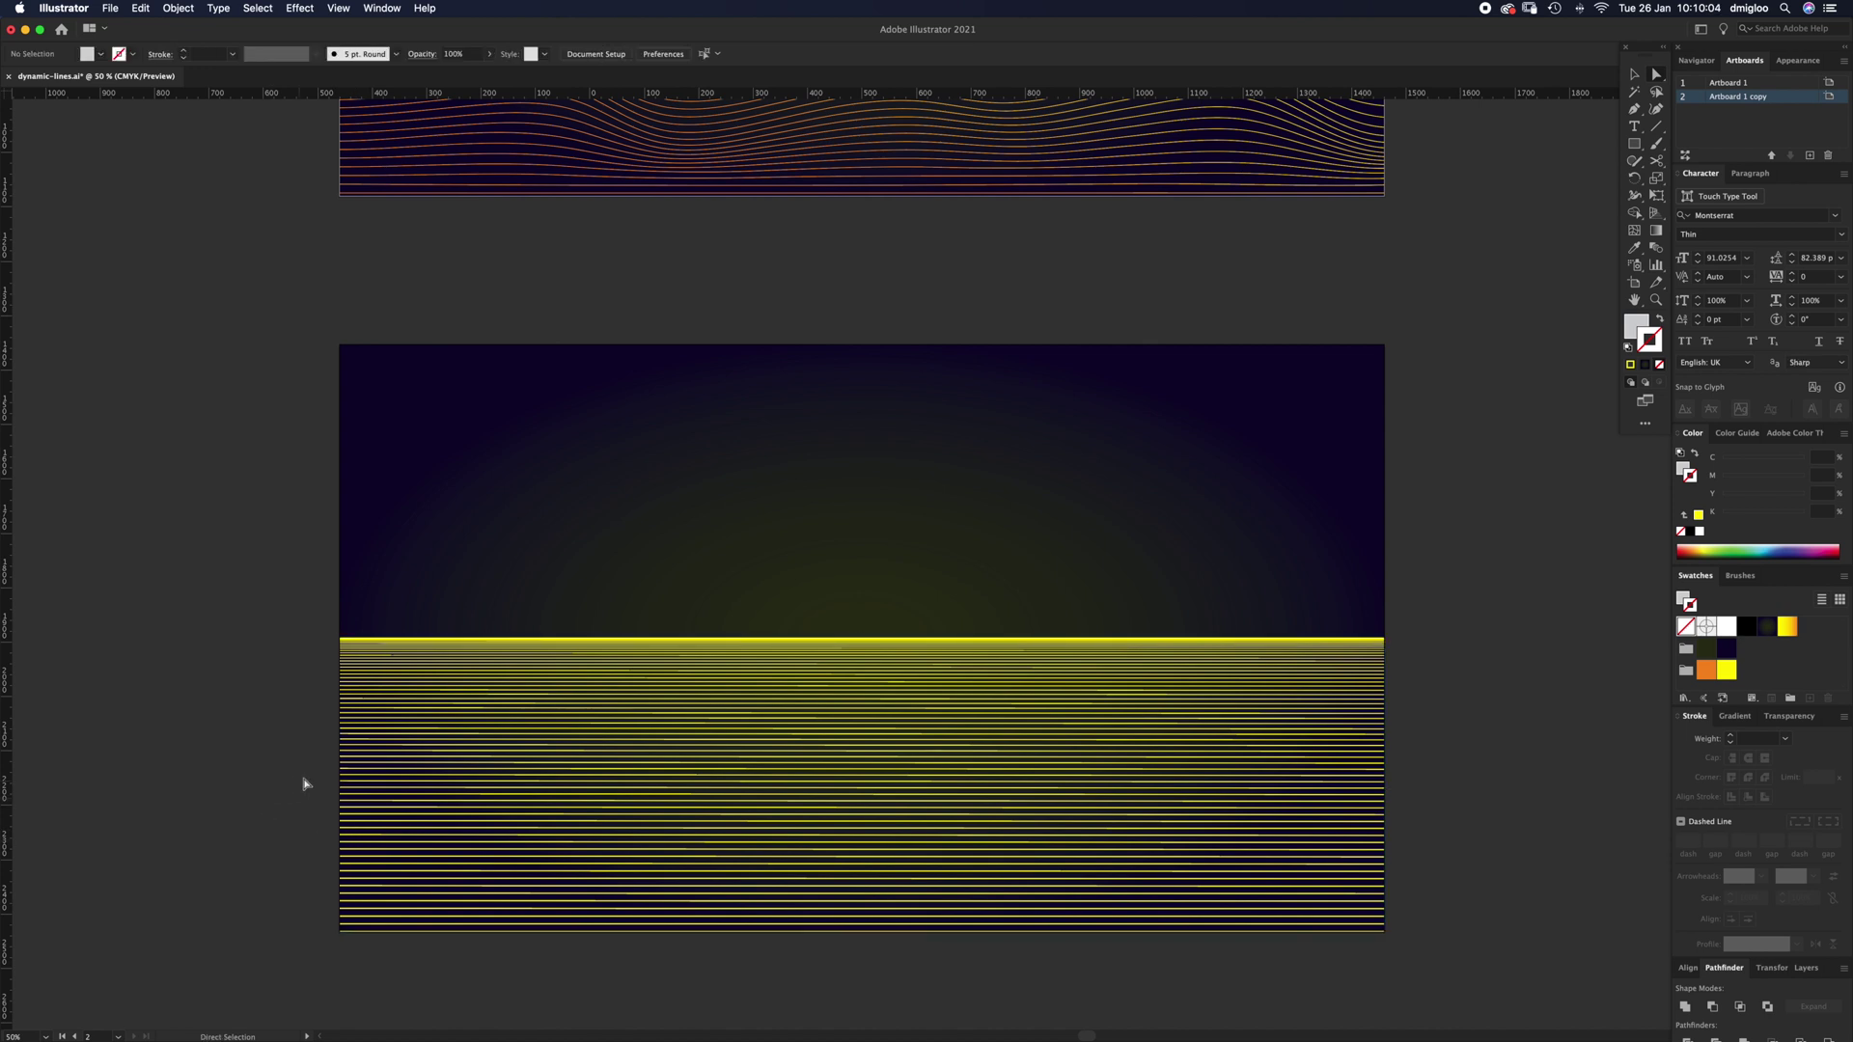
Reset the envelope mesh on the lines to 3 rows and 6 columns
{"action": "key", "text": "v"}
{"action": "left_click", "coordinate": [413, 772]}
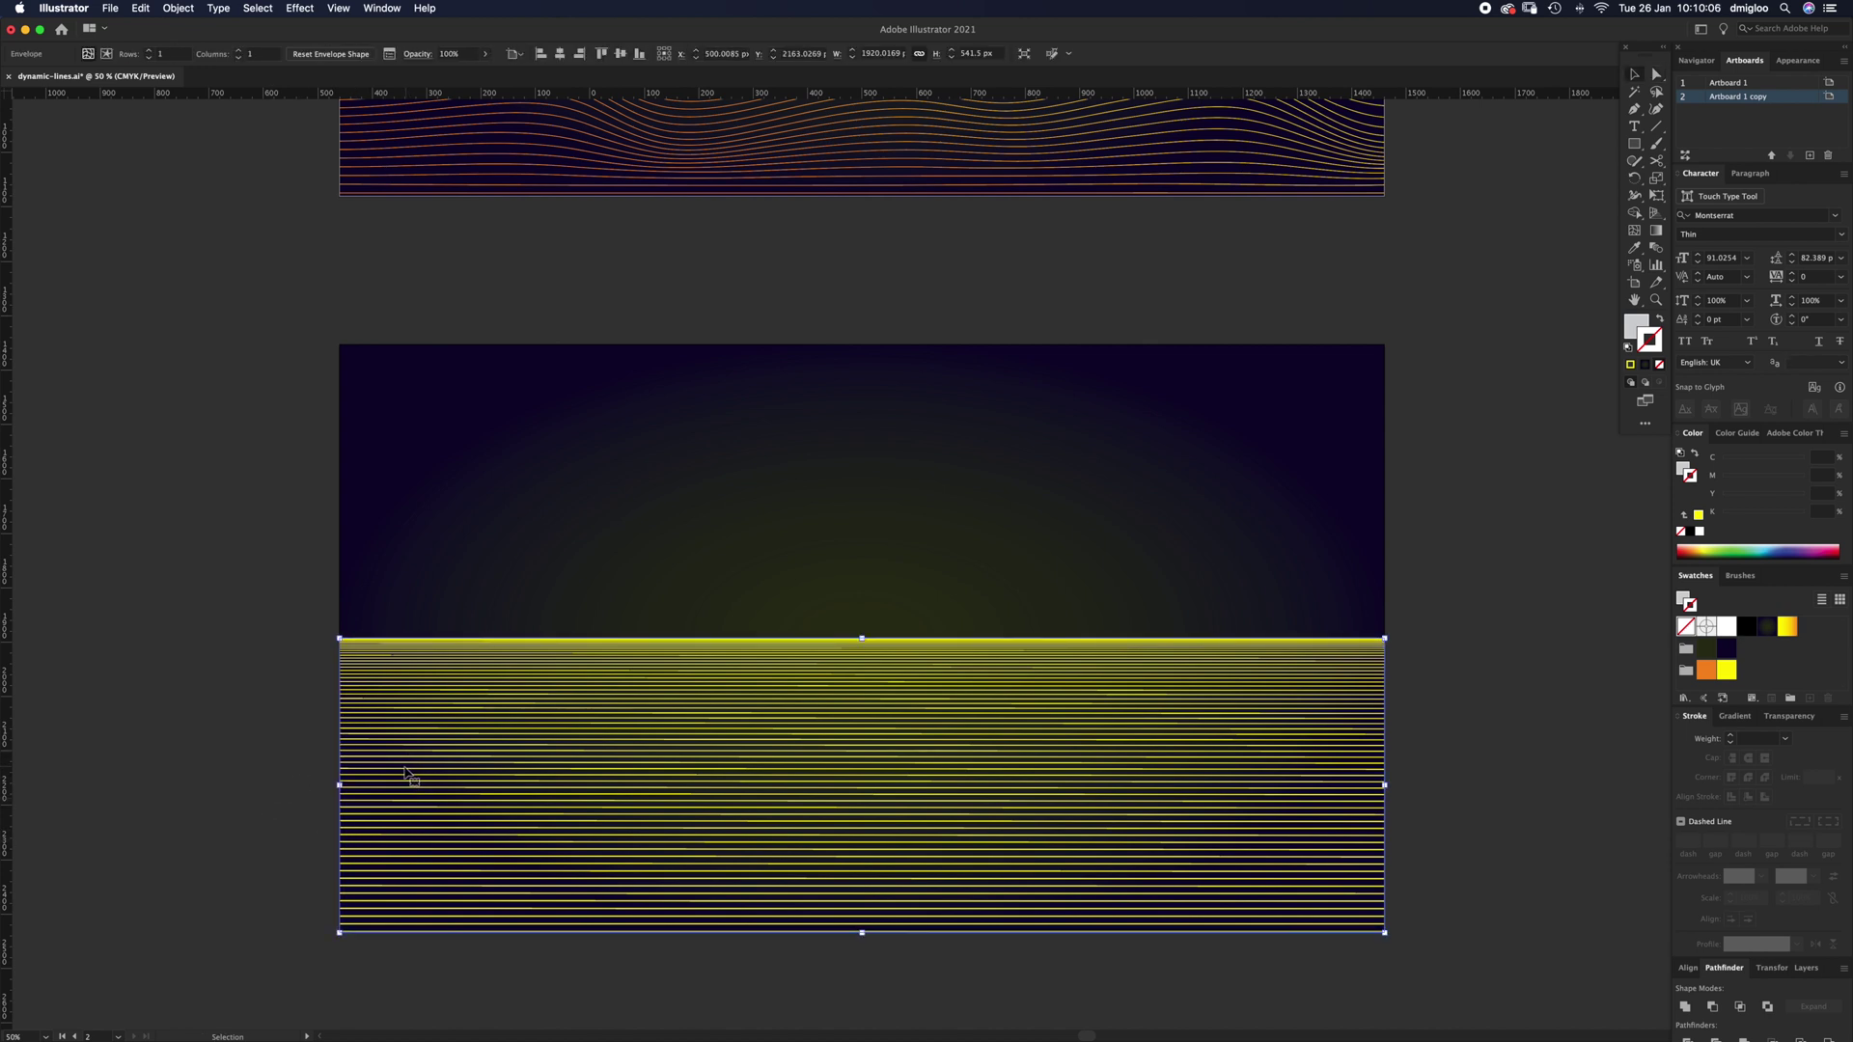
{"action": "left_click", "coordinate": [176, 9]}
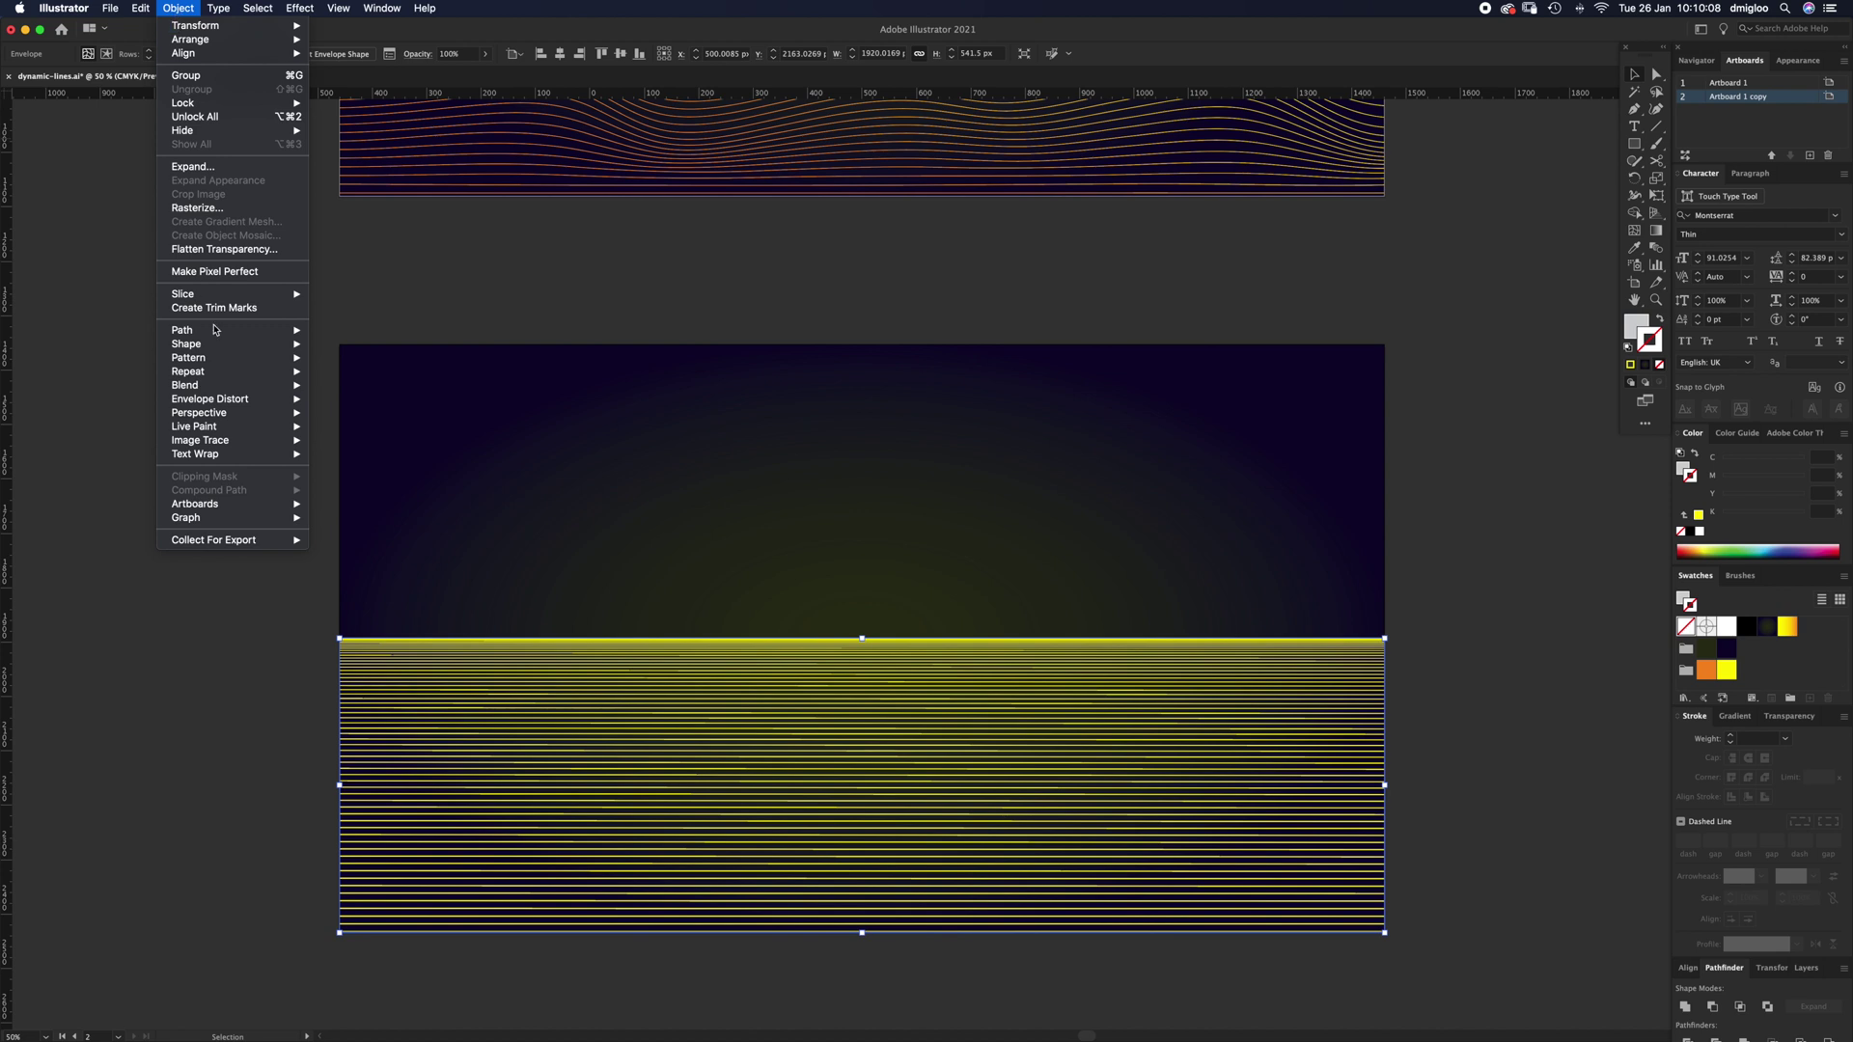
{"action": "mouse_move", "coordinate": [244, 399]}
{"action": "left_click", "coordinate": [347, 412]}
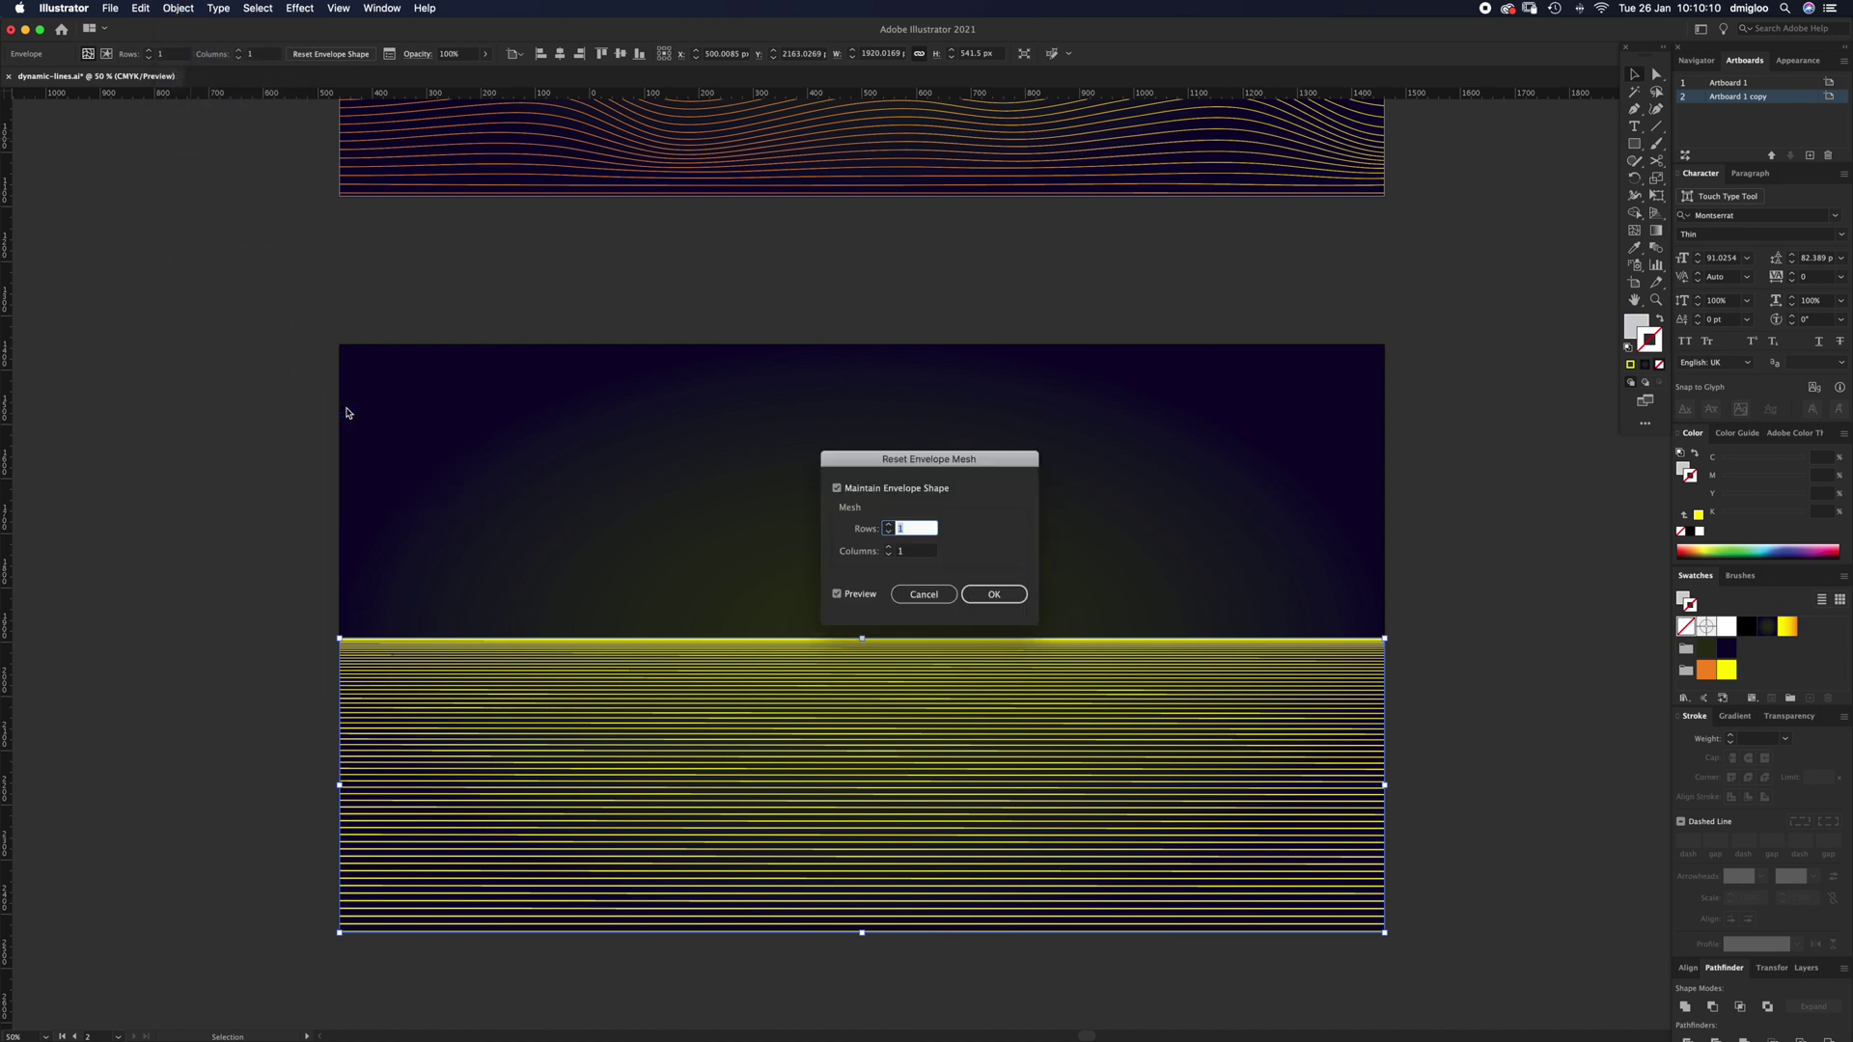
{"action": "key", "text": "Up"}
{"action": "key", "text": "Up"}
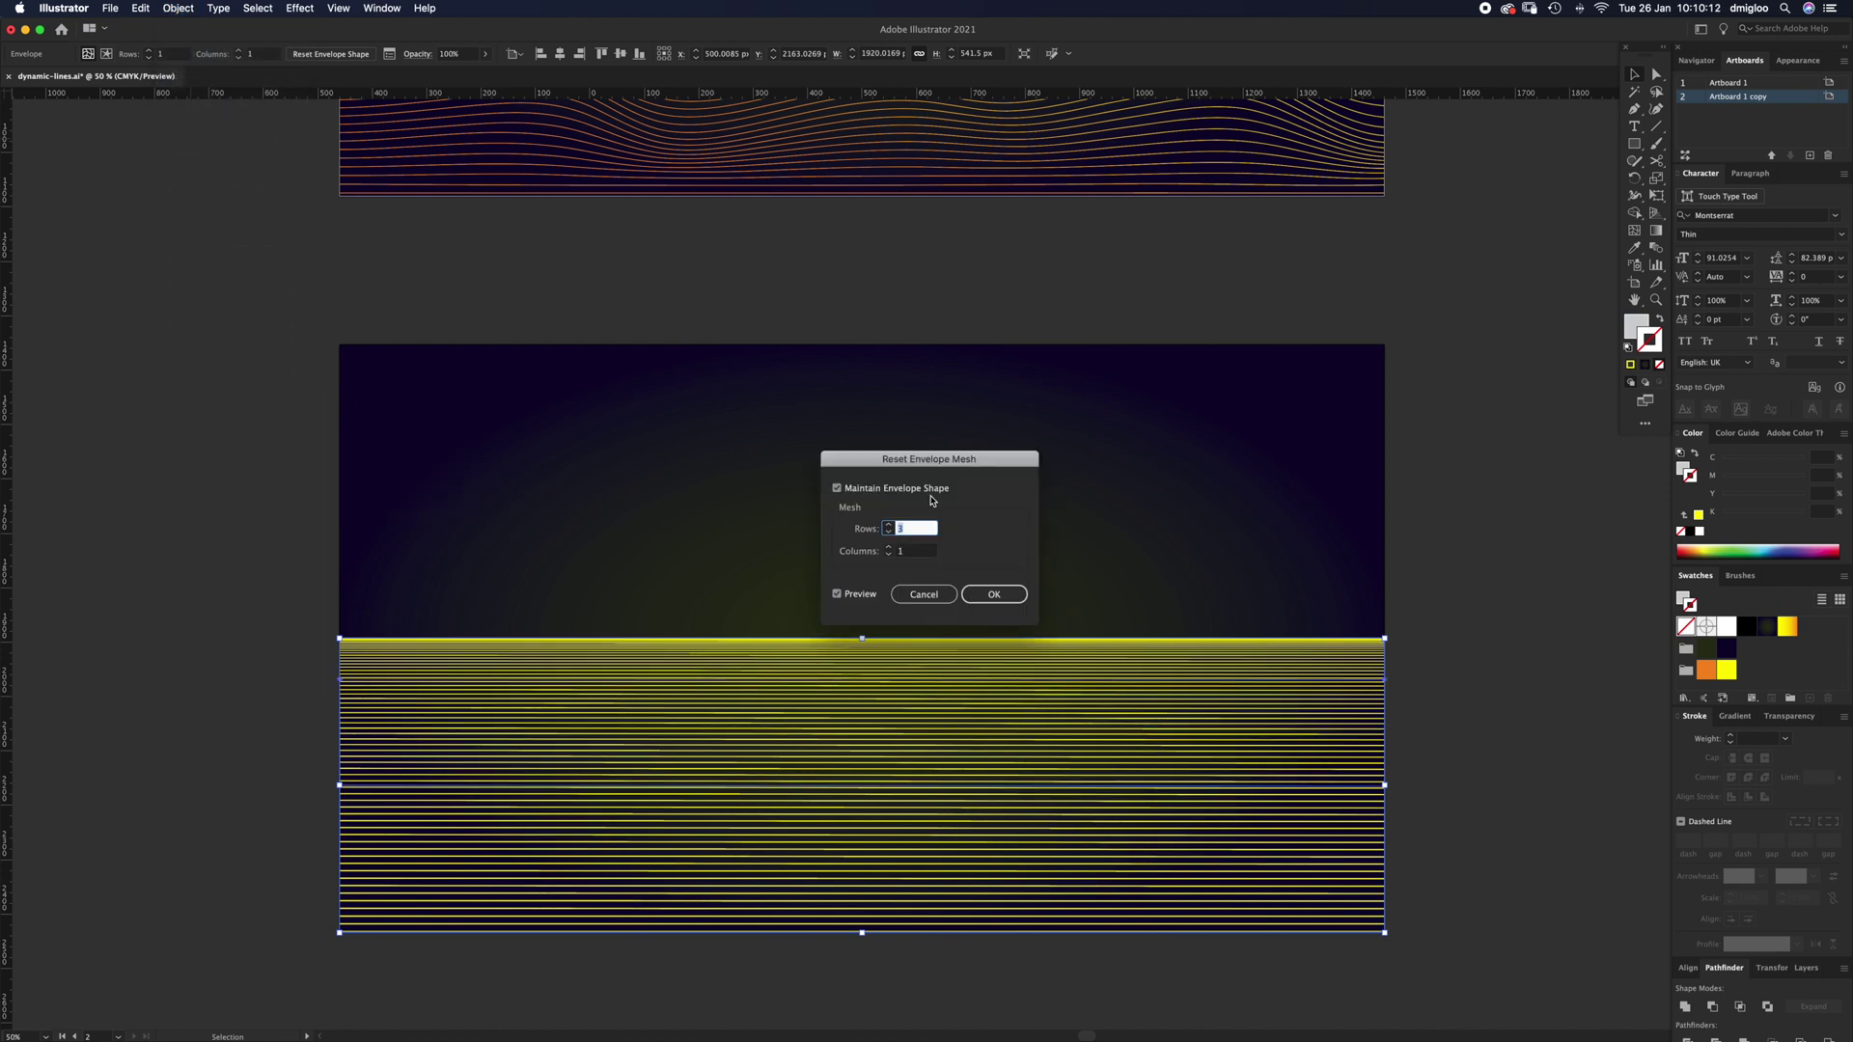
{"action": "key", "text": "Tab"}
{"action": "key", "text": "Up"}
{"action": "key", "text": "Up"}
{"action": "key", "text": "Up"}
{"action": "key", "text": "Up"}
{"action": "key", "text": "Up"}
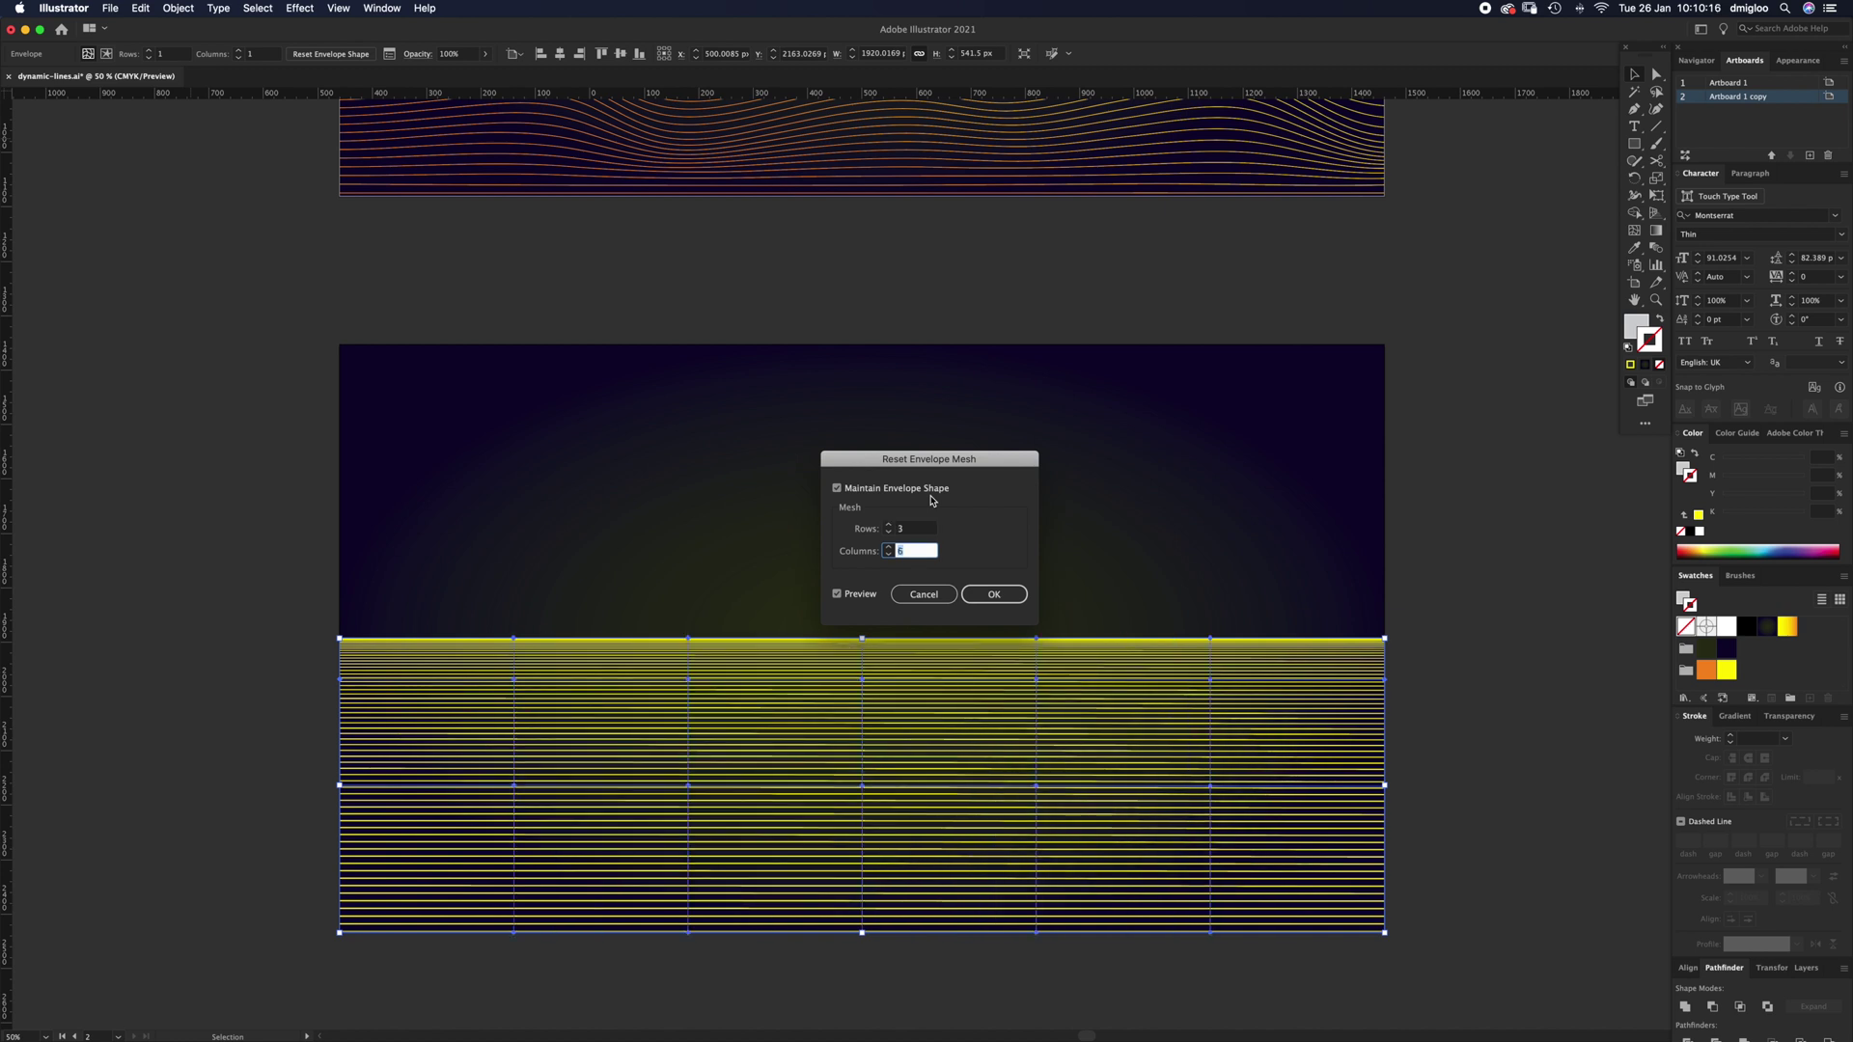
{"action": "left_click", "coordinate": [988, 592]}
Raise the mesh's left end and shape a first wave hump on the left side
{"action": "key", "text": "a"}
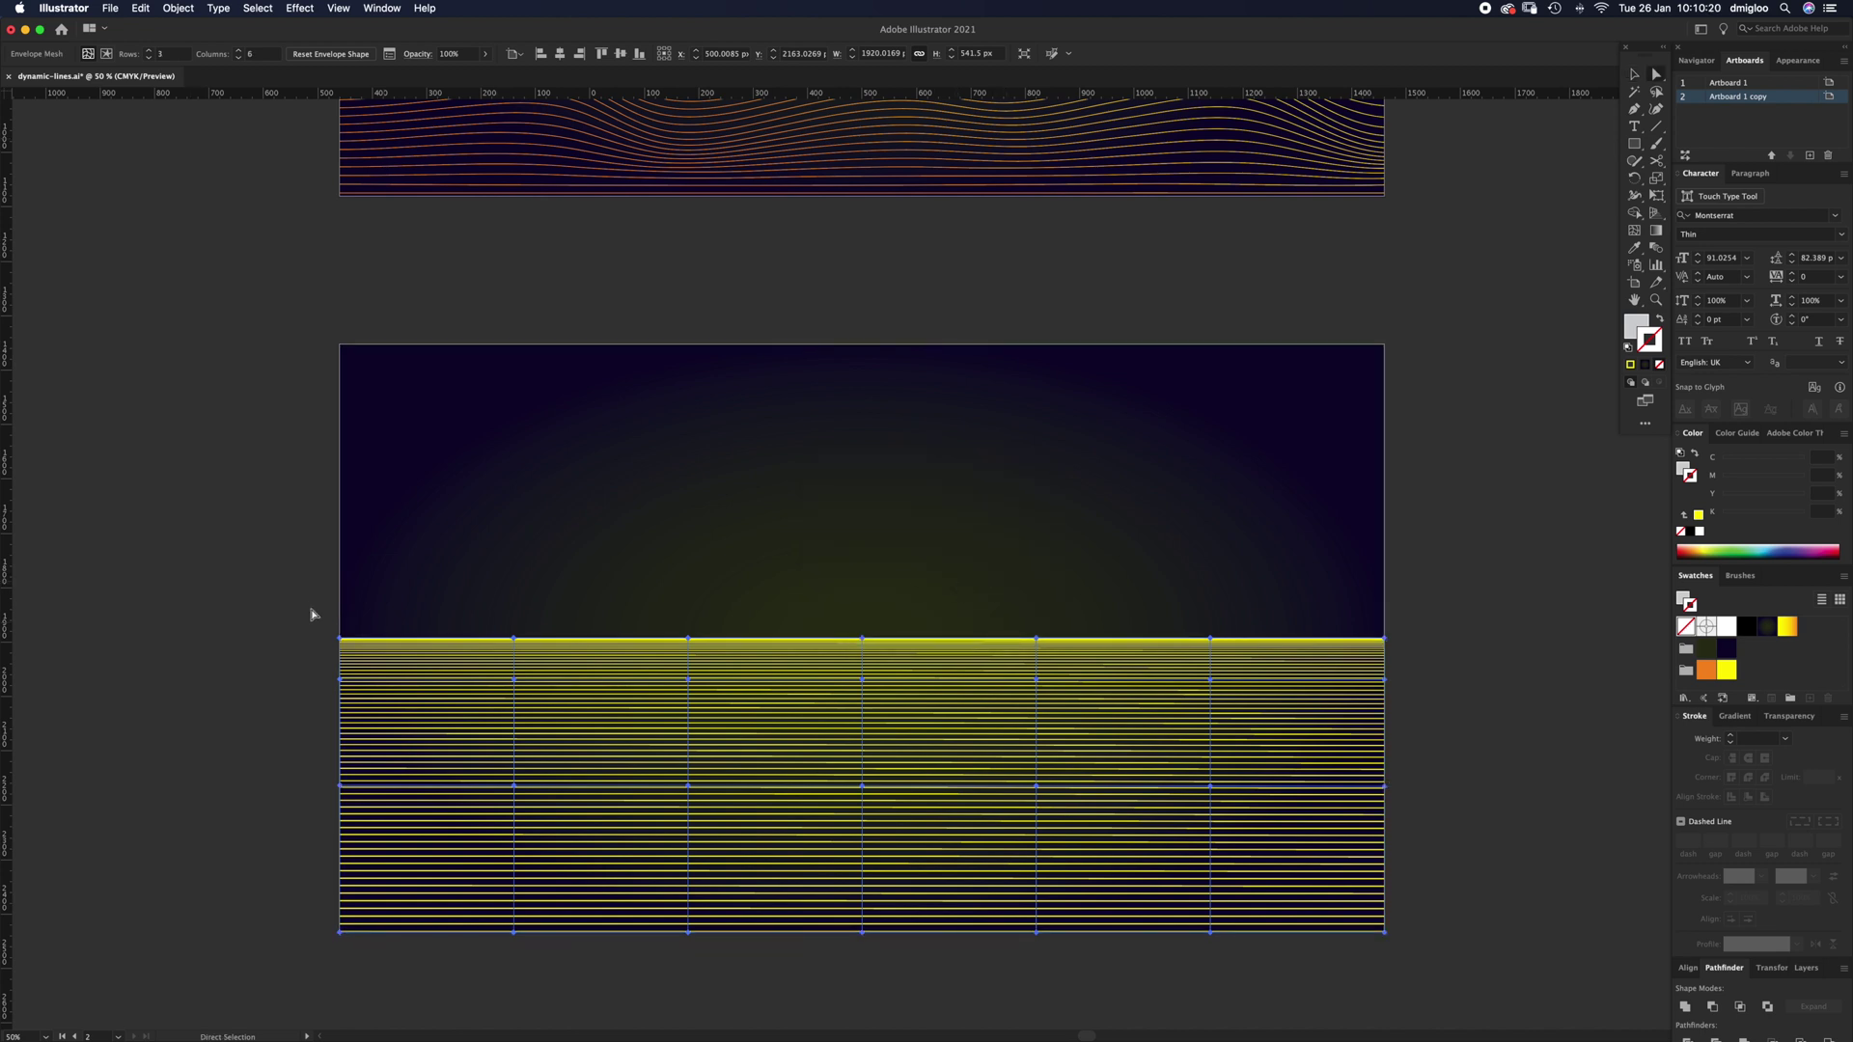
{"action": "left_click", "coordinate": [340, 639]}
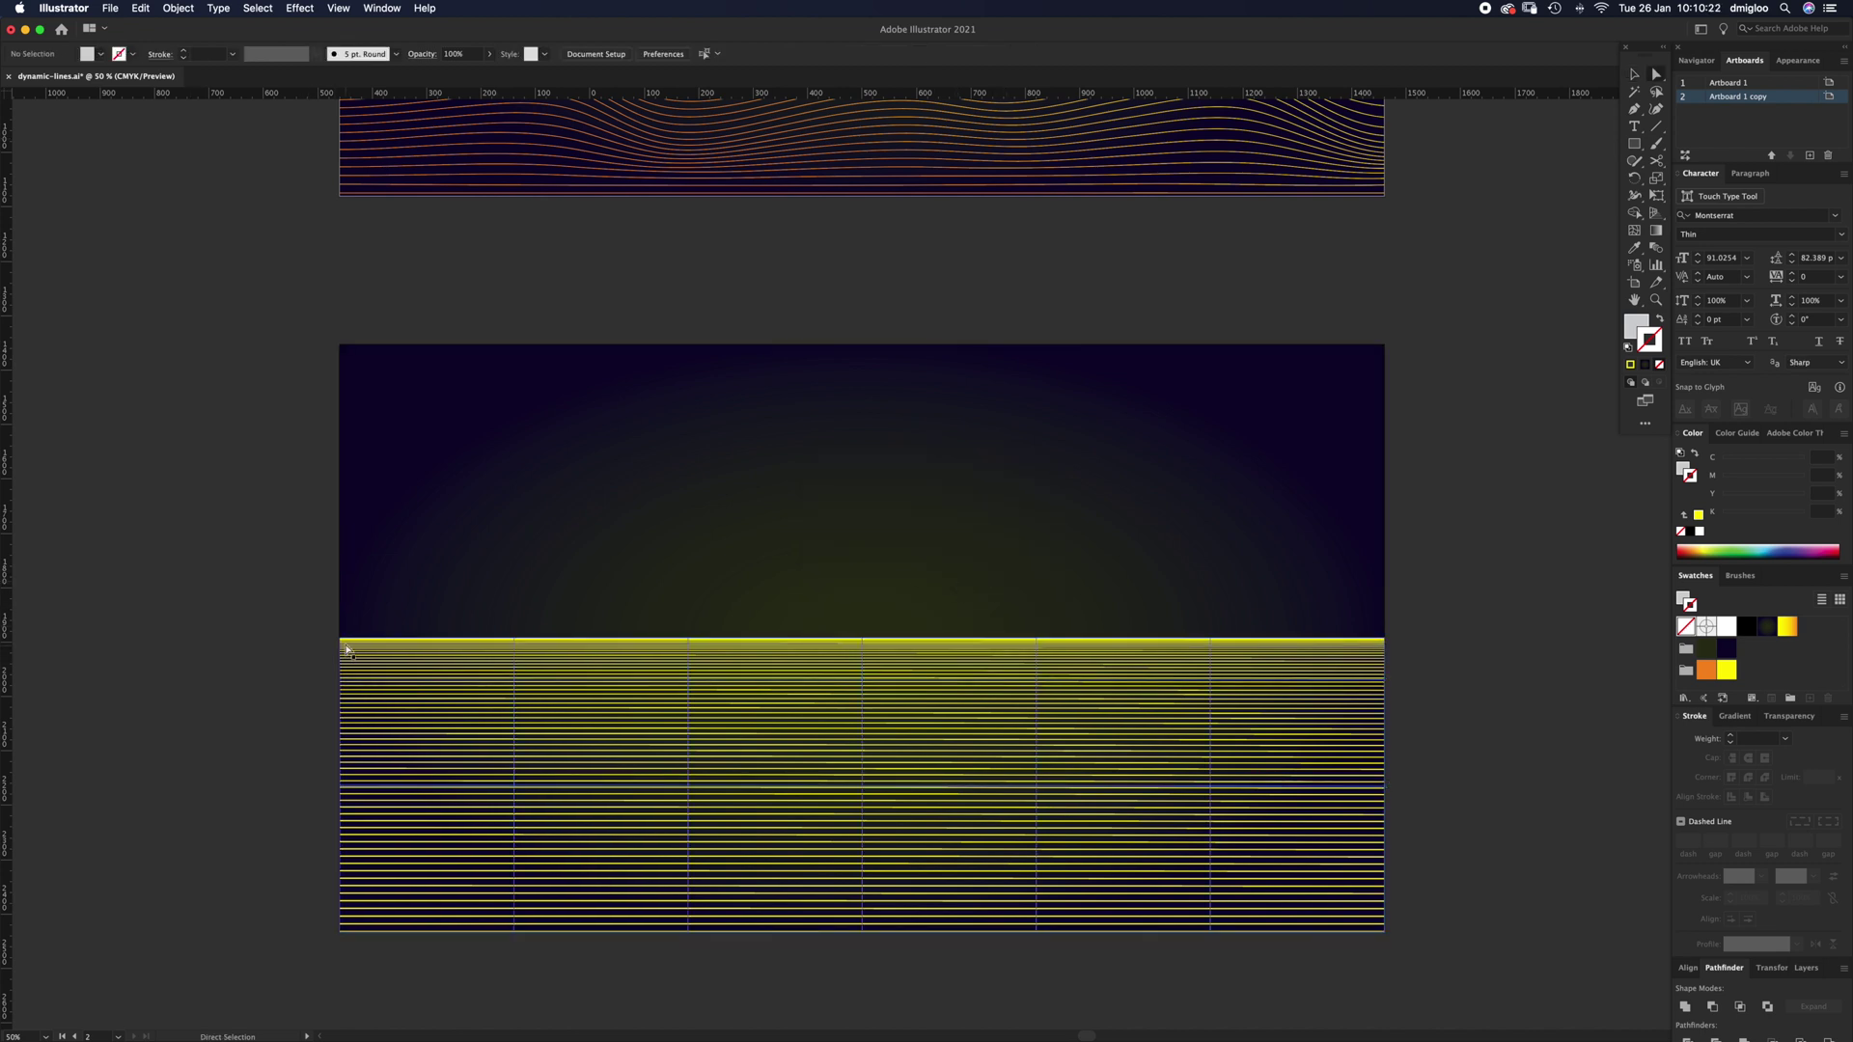
{"action": "left_click_drag", "start_coordinate": [339, 639], "coordinate": [339, 539]}
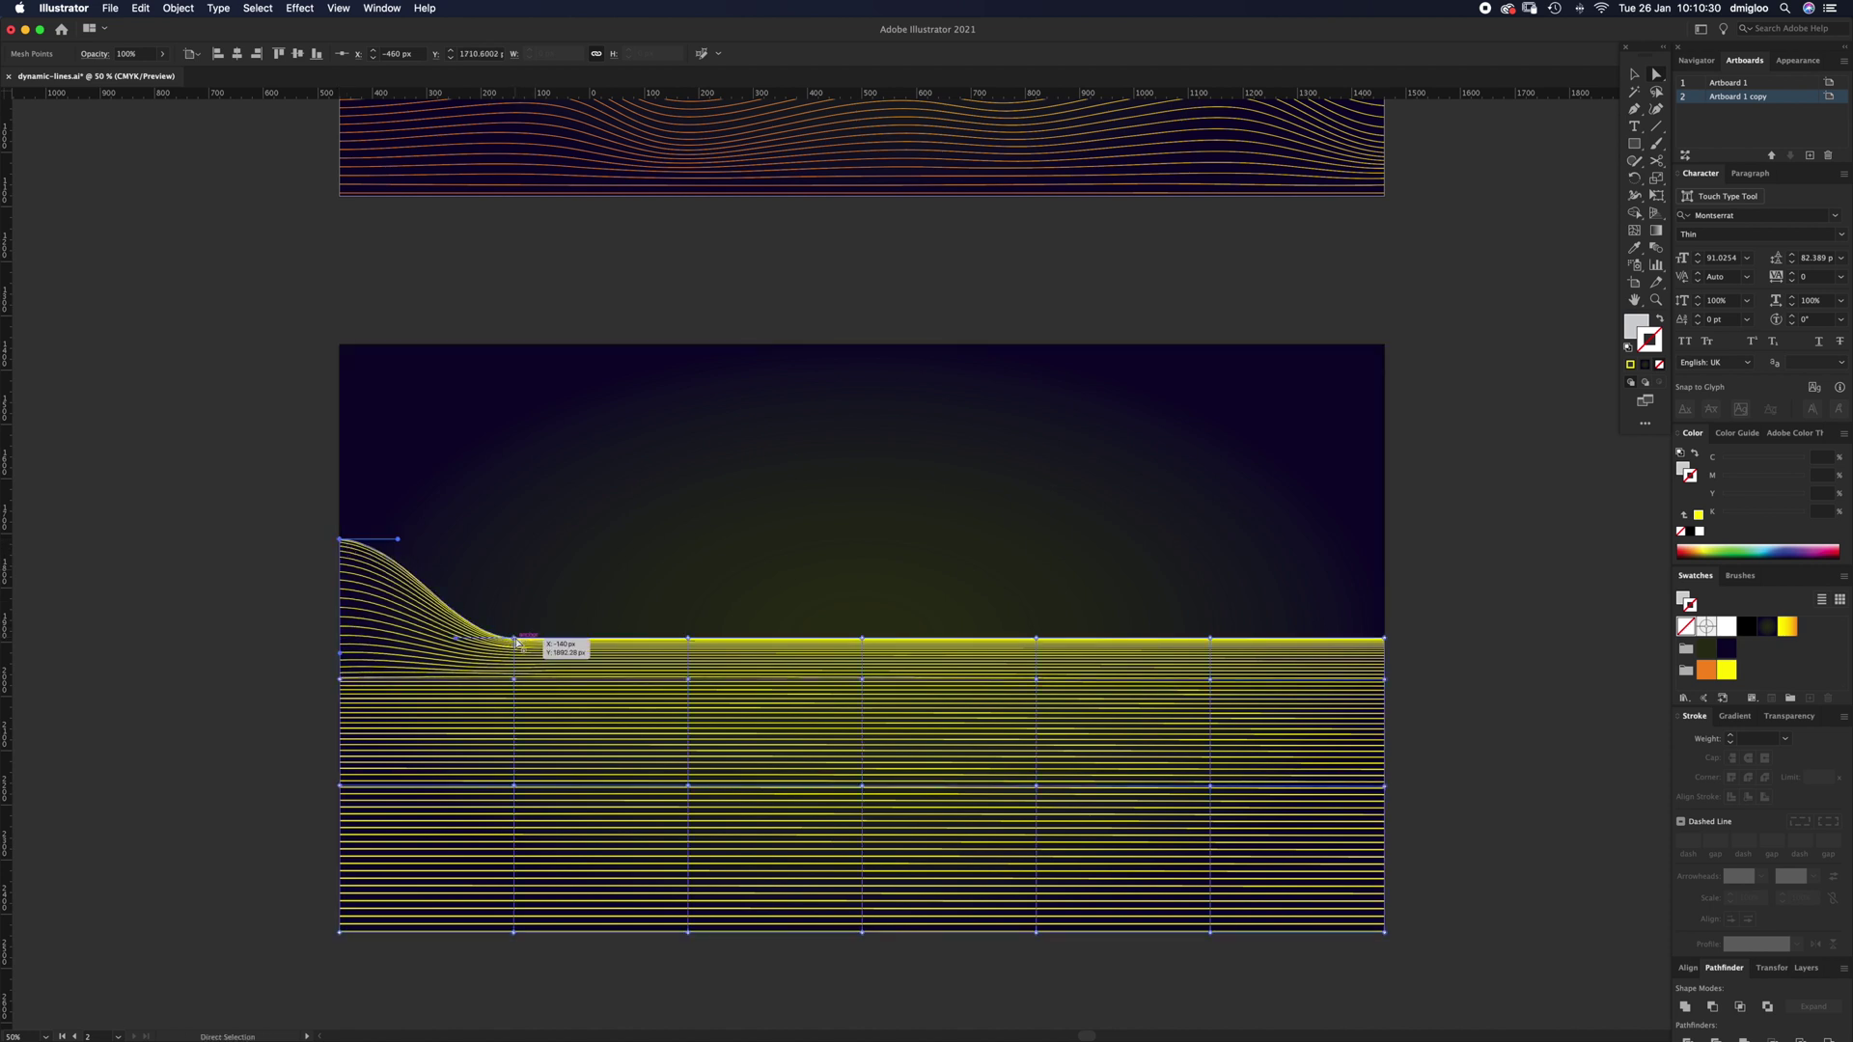
{"action": "left_click_drag", "start_coordinate": [515, 636], "coordinate": [512, 857]}
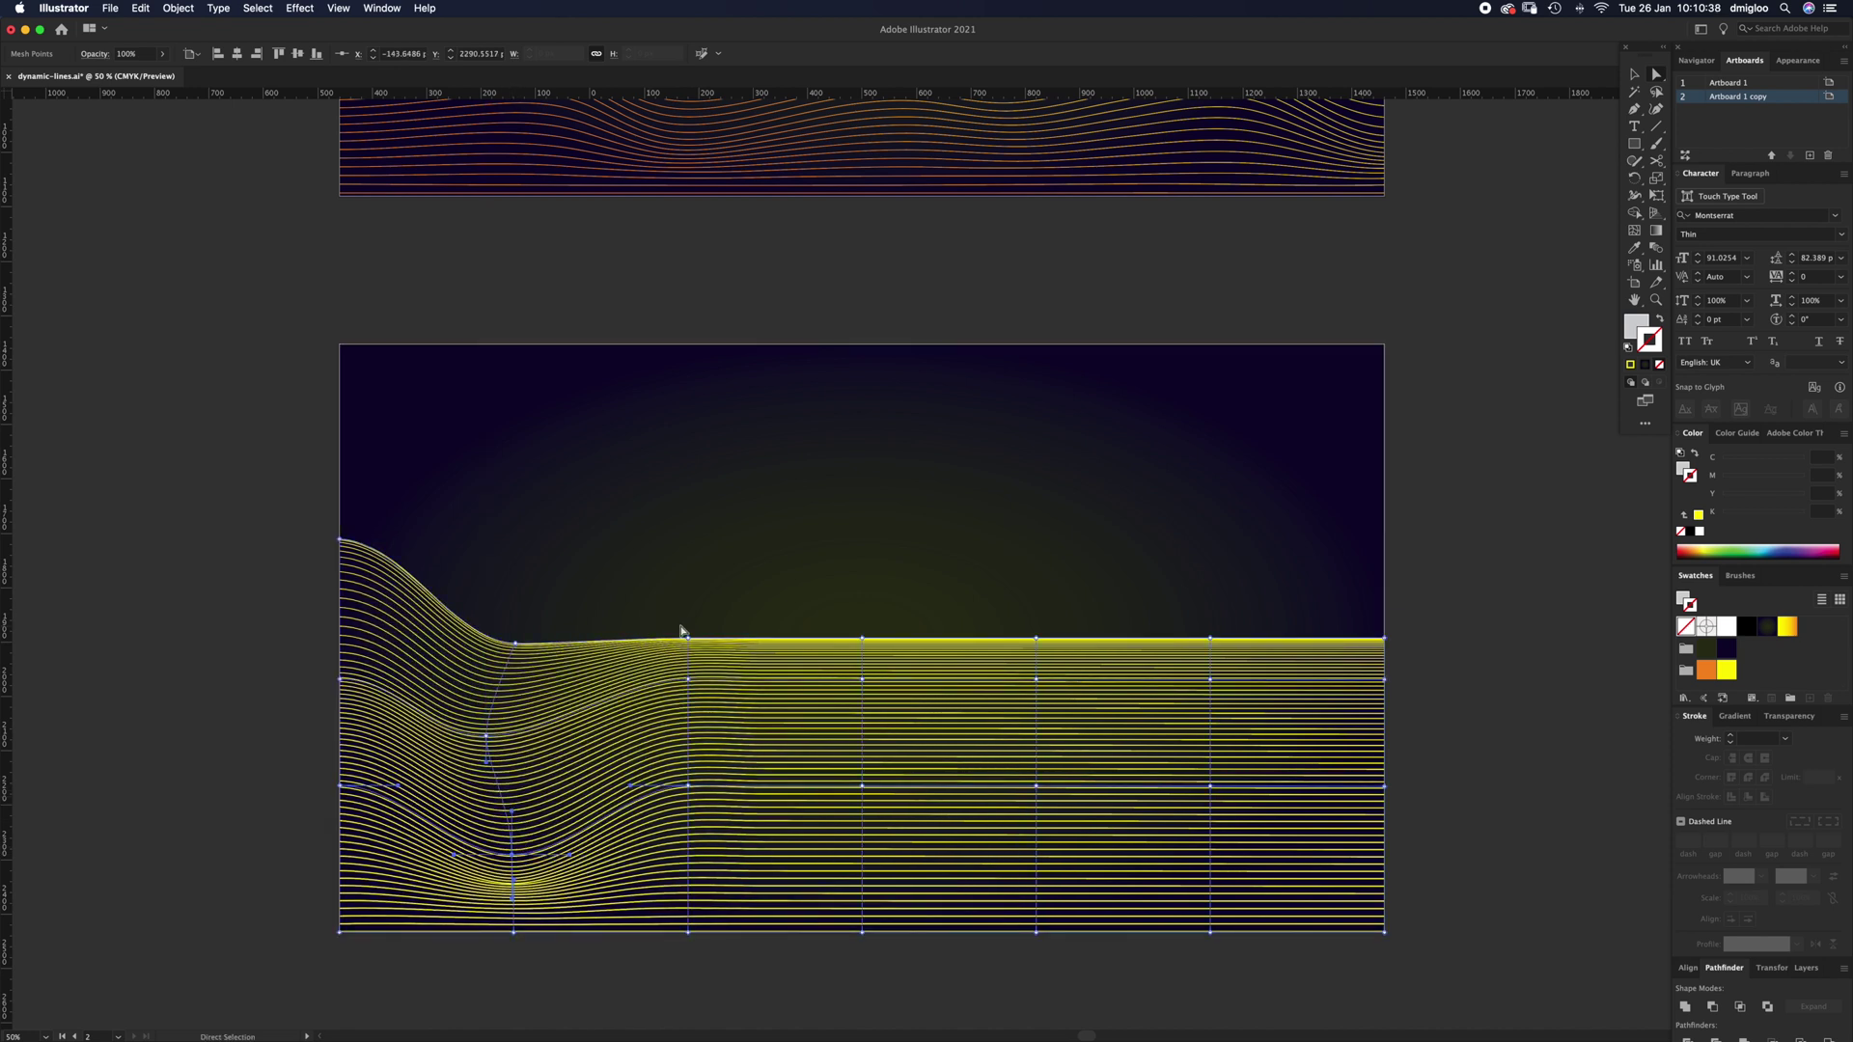
{"action": "left_click_drag", "start_coordinate": [689, 640], "coordinate": [735, 560]}
{"action": "left_click_drag", "start_coordinate": [687, 680], "coordinate": [663, 669]}
{"action": "left_click_drag", "start_coordinate": [691, 787], "coordinate": [757, 773]}
{"action": "left_click_drag", "start_coordinate": [862, 639], "coordinate": [873, 705]}
{"action": "left_click_drag", "start_coordinate": [865, 791], "coordinate": [866, 809]}
Raise a second hump in the middle and reshape the right-side and bottom mesh points
{"action": "left_click_drag", "start_coordinate": [1037, 637], "coordinate": [1097, 563]}
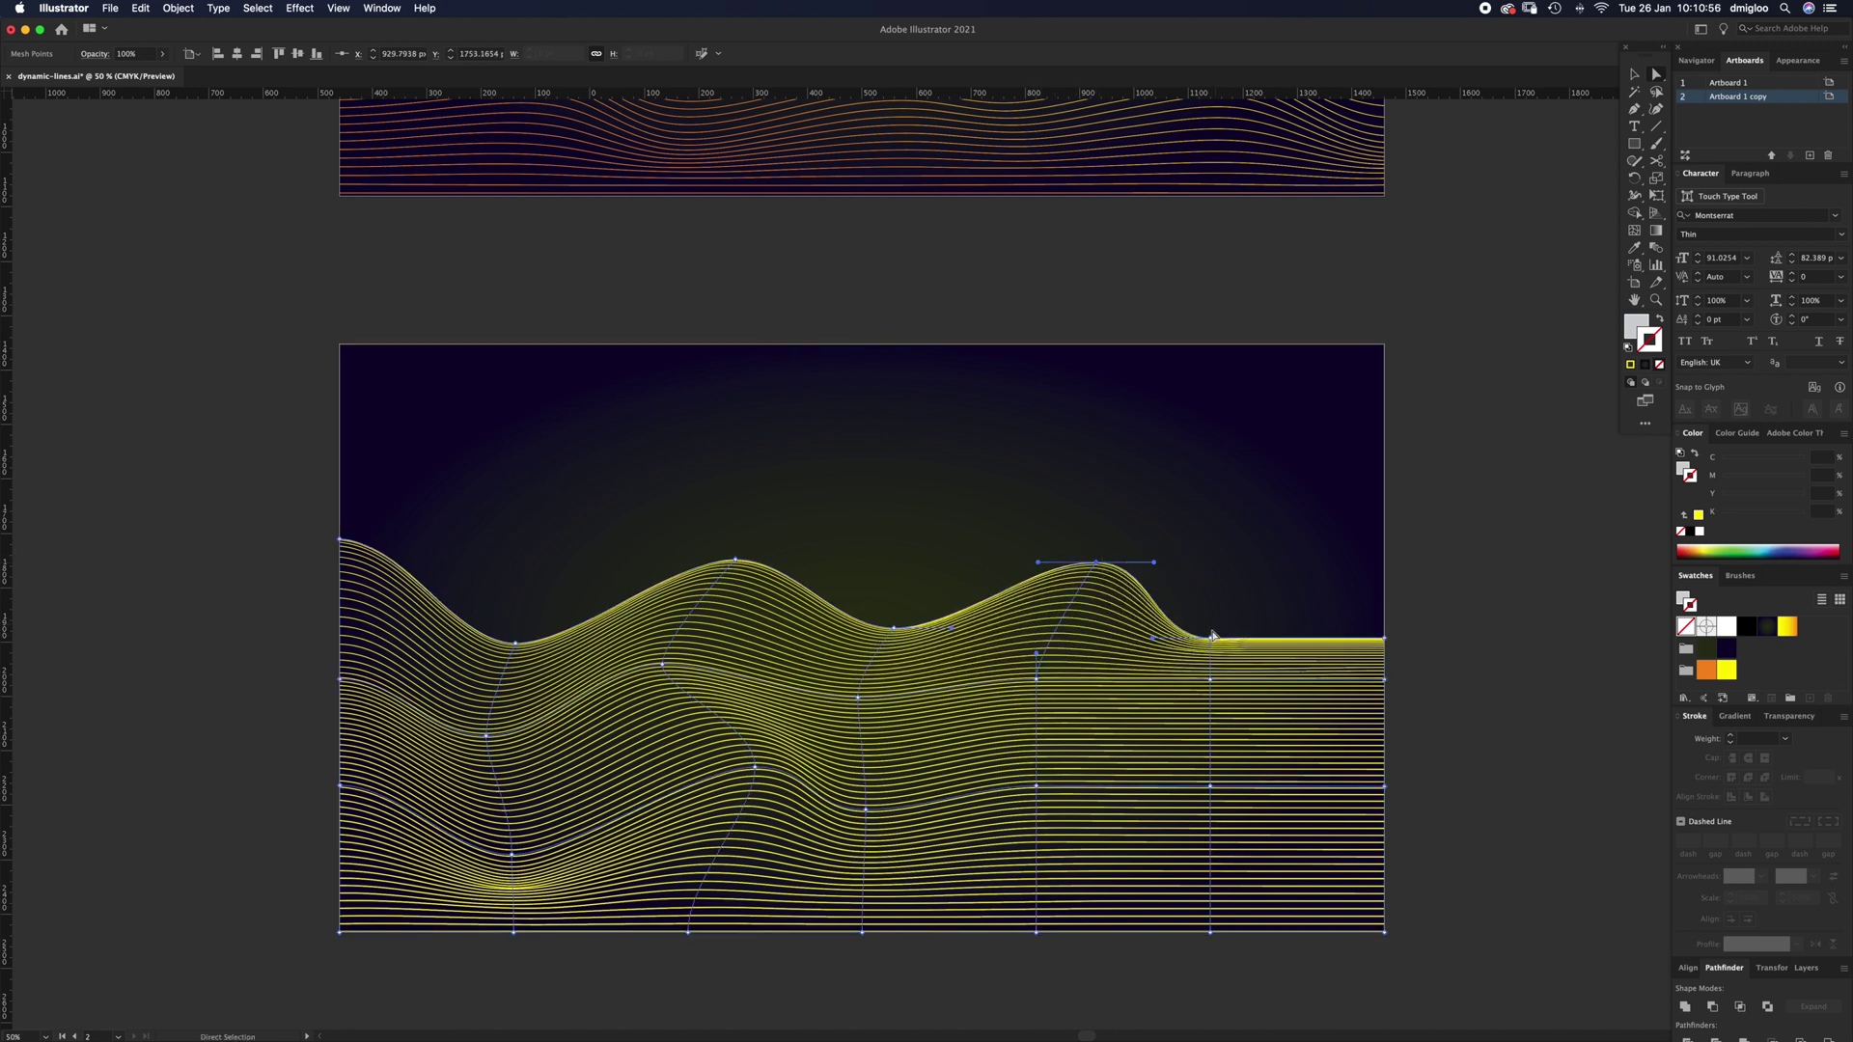
{"action": "left_click_drag", "start_coordinate": [1211, 639], "coordinate": [1245, 621]}
{"action": "left_click_drag", "start_coordinate": [1037, 679], "coordinate": [1034, 683]}
{"action": "left_click_drag", "start_coordinate": [1036, 787], "coordinate": [1015, 772]}
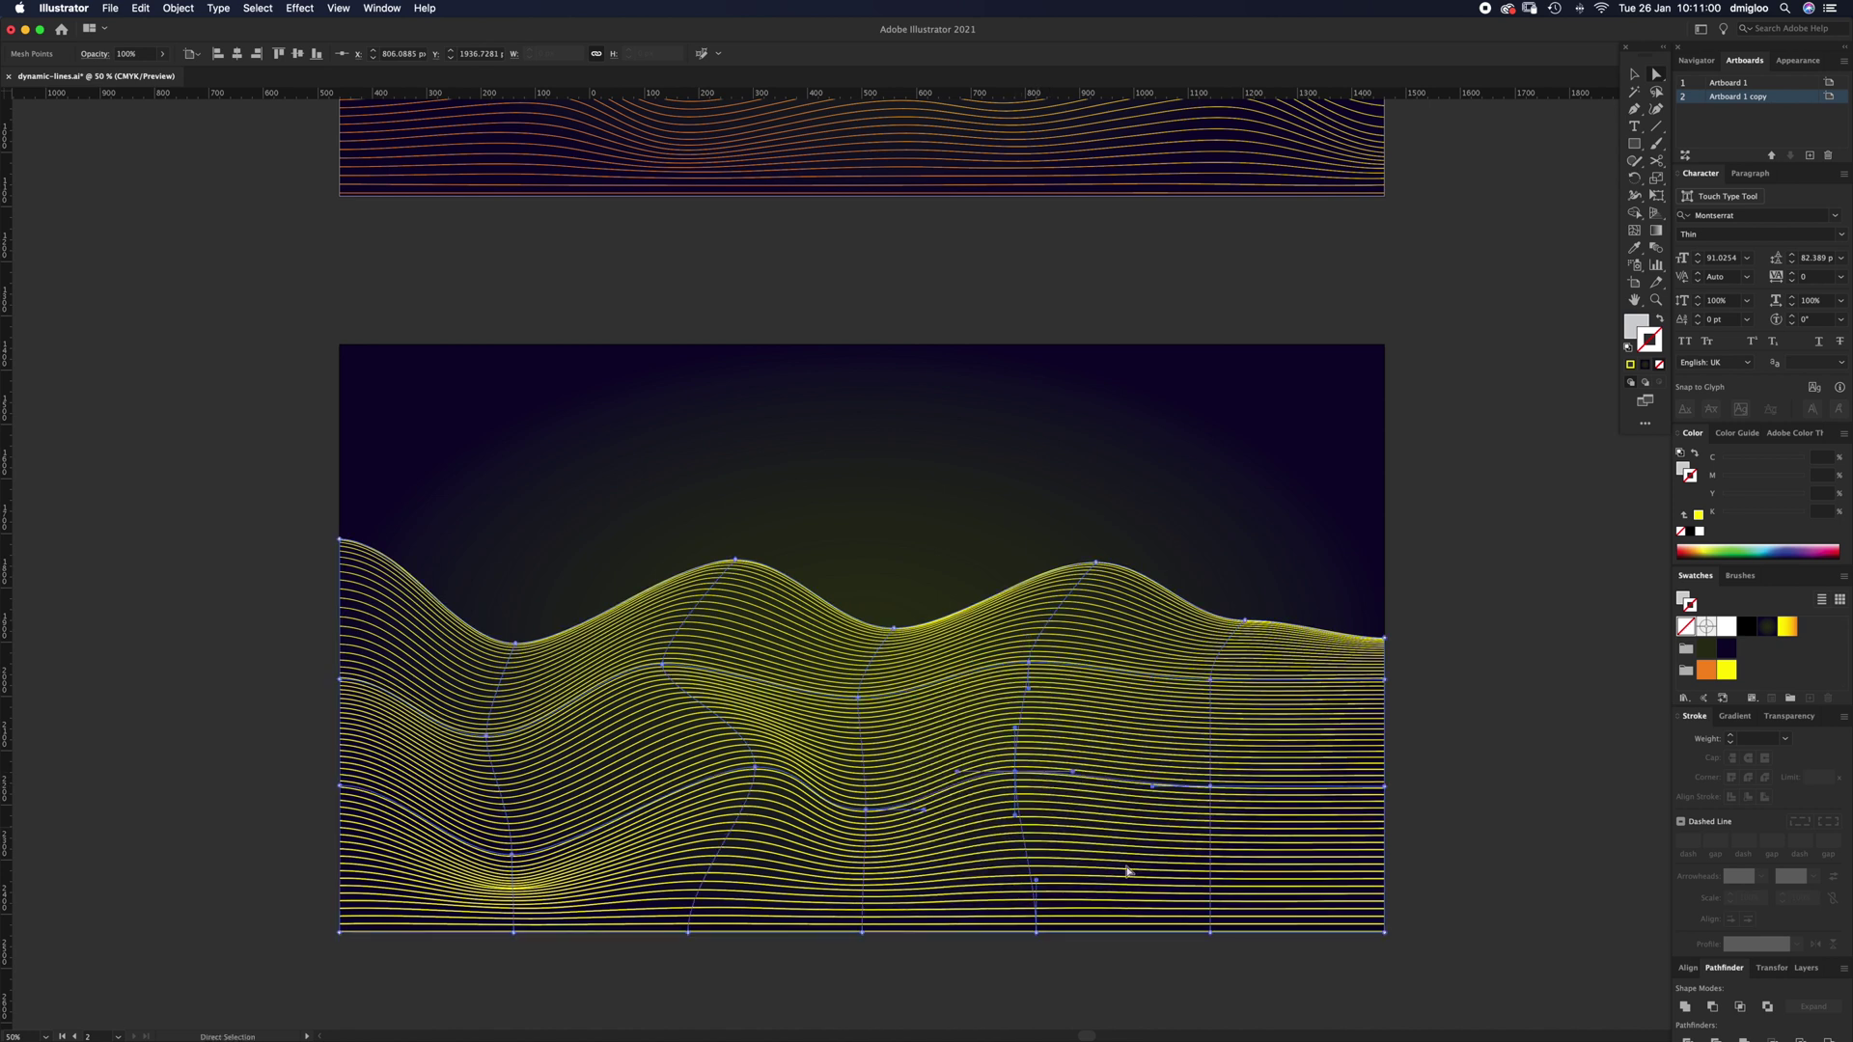
{"action": "left_click_drag", "start_coordinate": [1211, 786], "coordinate": [1185, 748]}
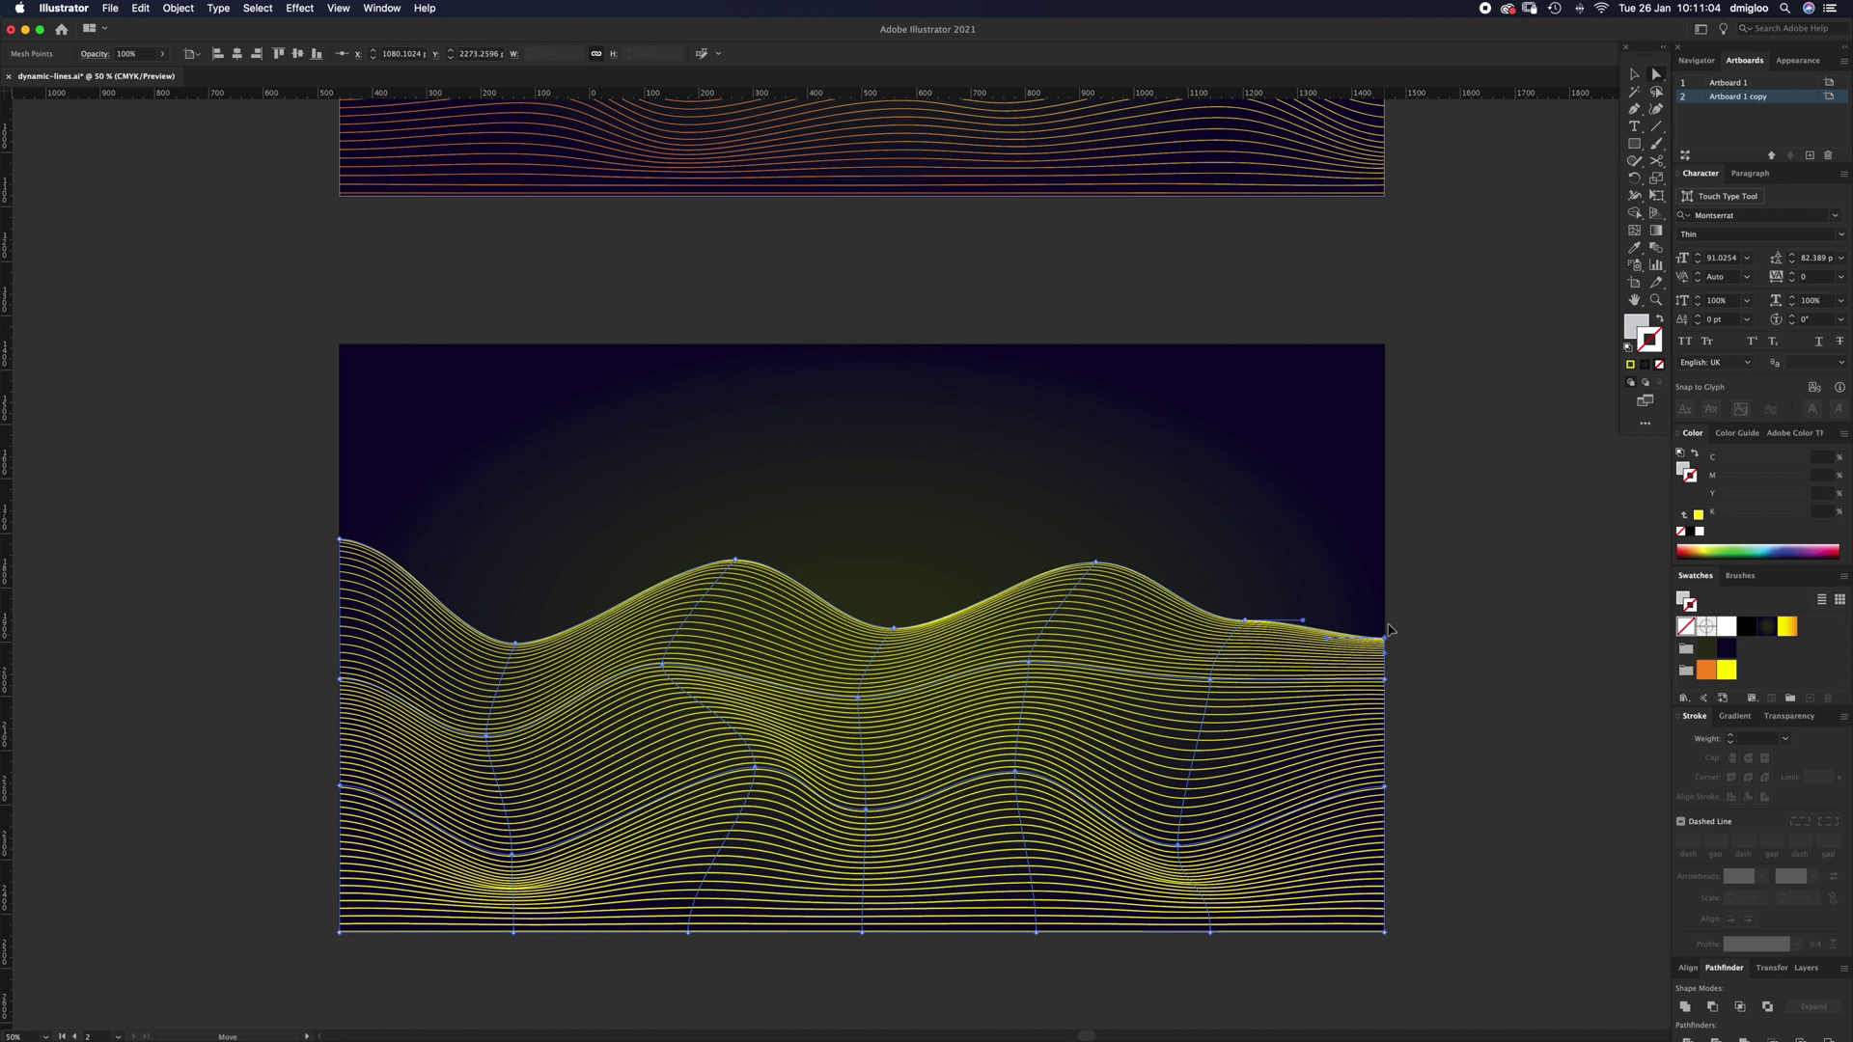
{"action": "left_click_drag", "start_coordinate": [1385, 639], "coordinate": [1385, 565]}
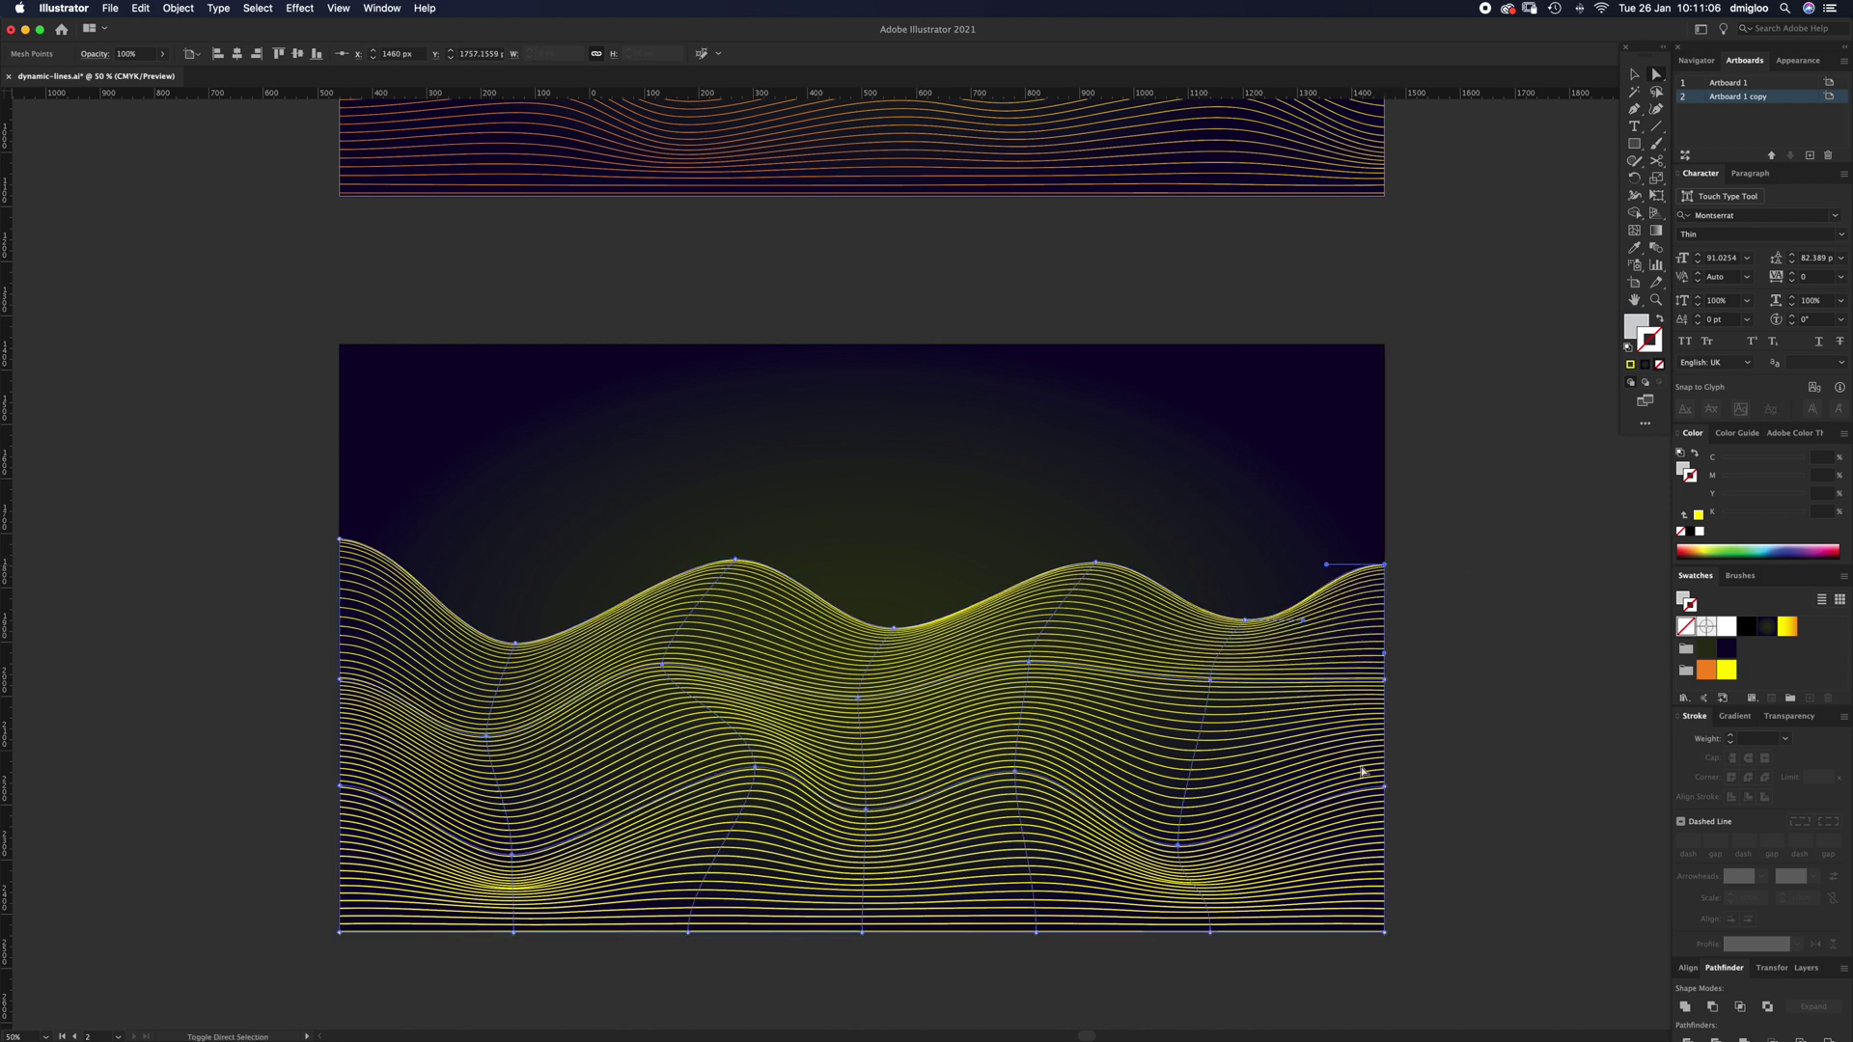
{"action": "left_click_drag", "start_coordinate": [1385, 787], "coordinate": [1385, 775]}
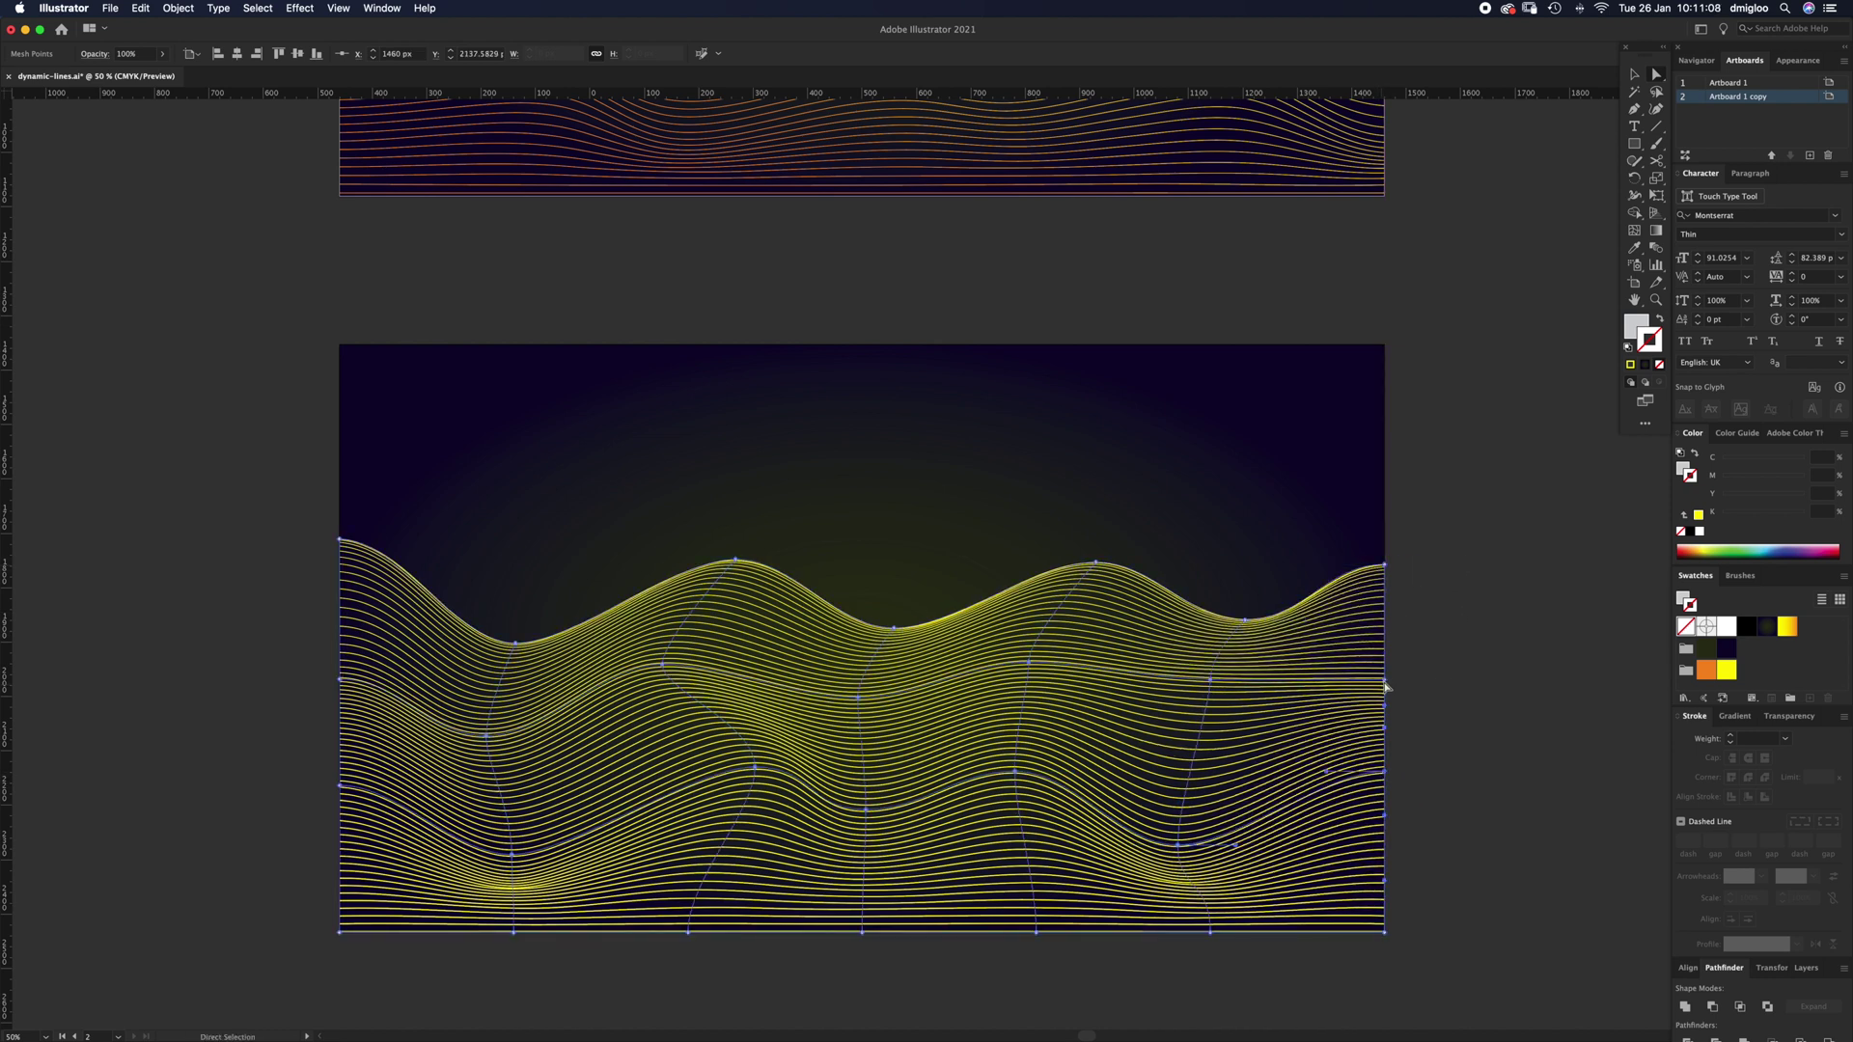
{"action": "left_click_drag", "start_coordinate": [1385, 681], "coordinate": [1385, 642]}
{"action": "left_click_drag", "start_coordinate": [1210, 679], "coordinate": [1179, 711]}
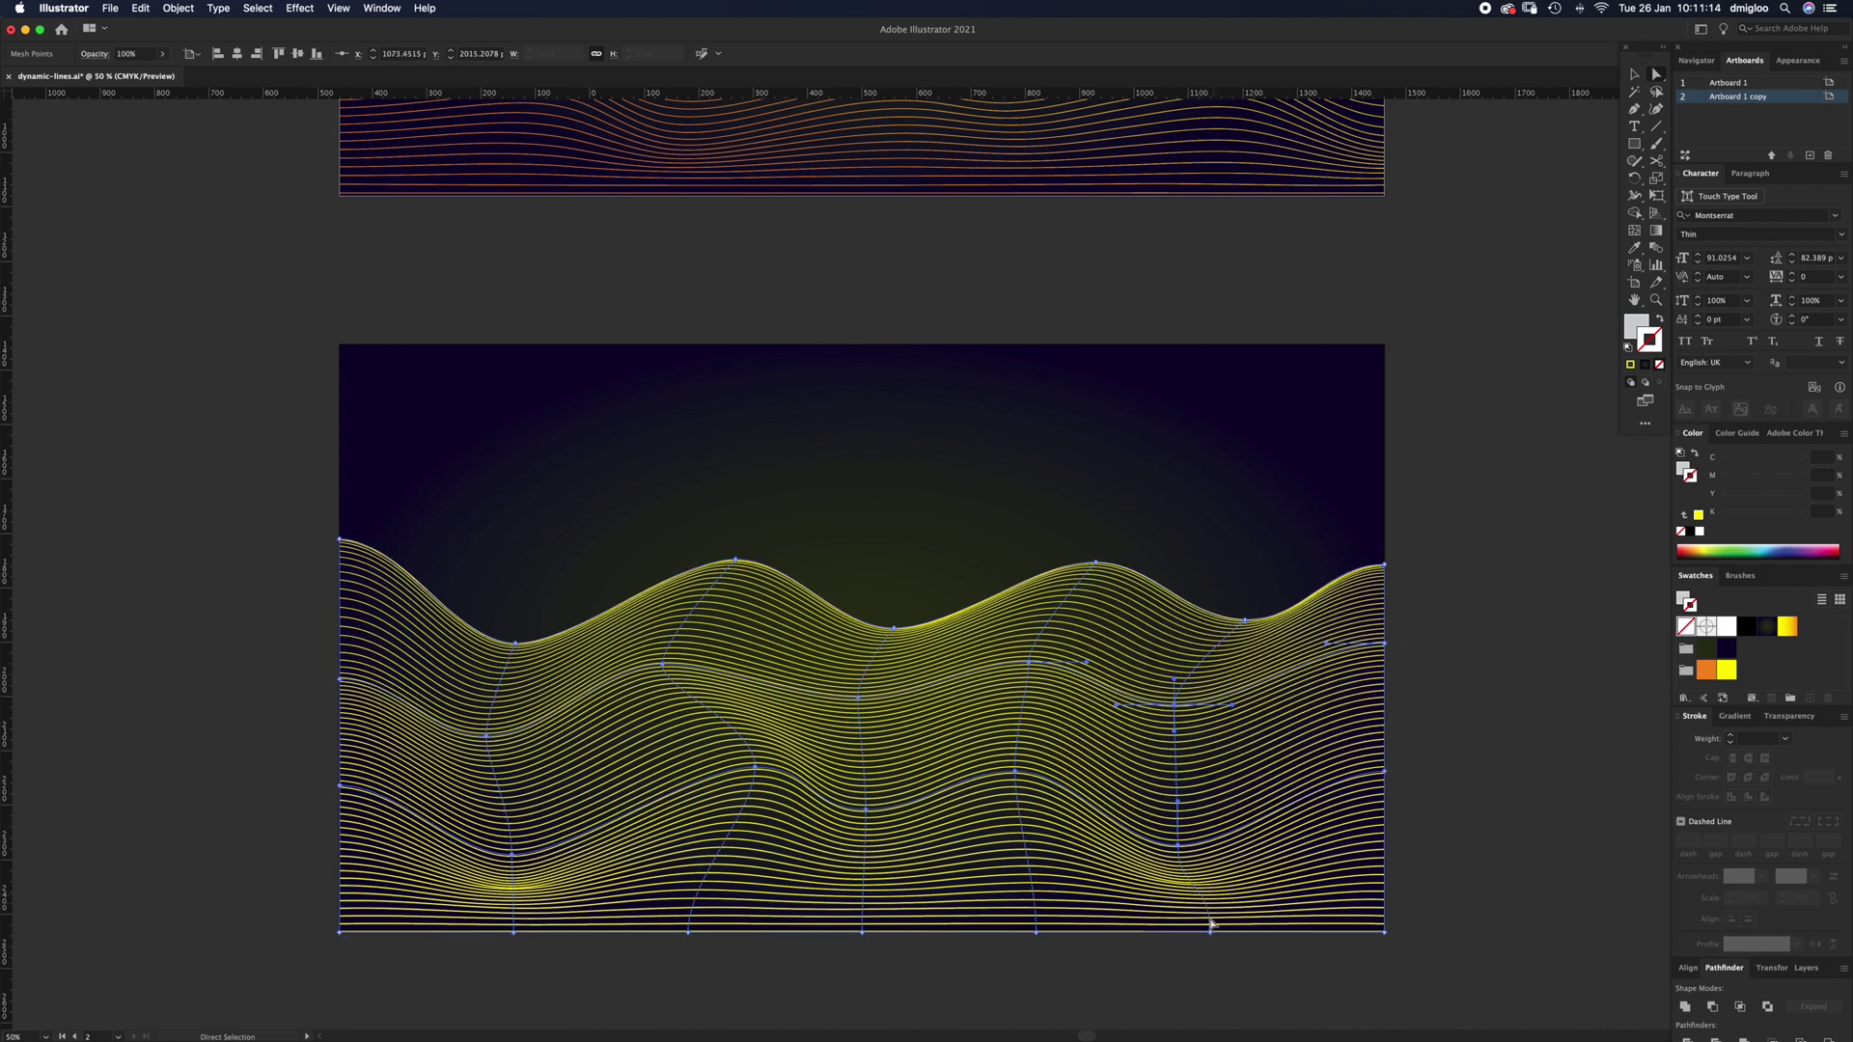
{"action": "left_click_drag", "start_coordinate": [1212, 935], "coordinate": [1230, 934]}
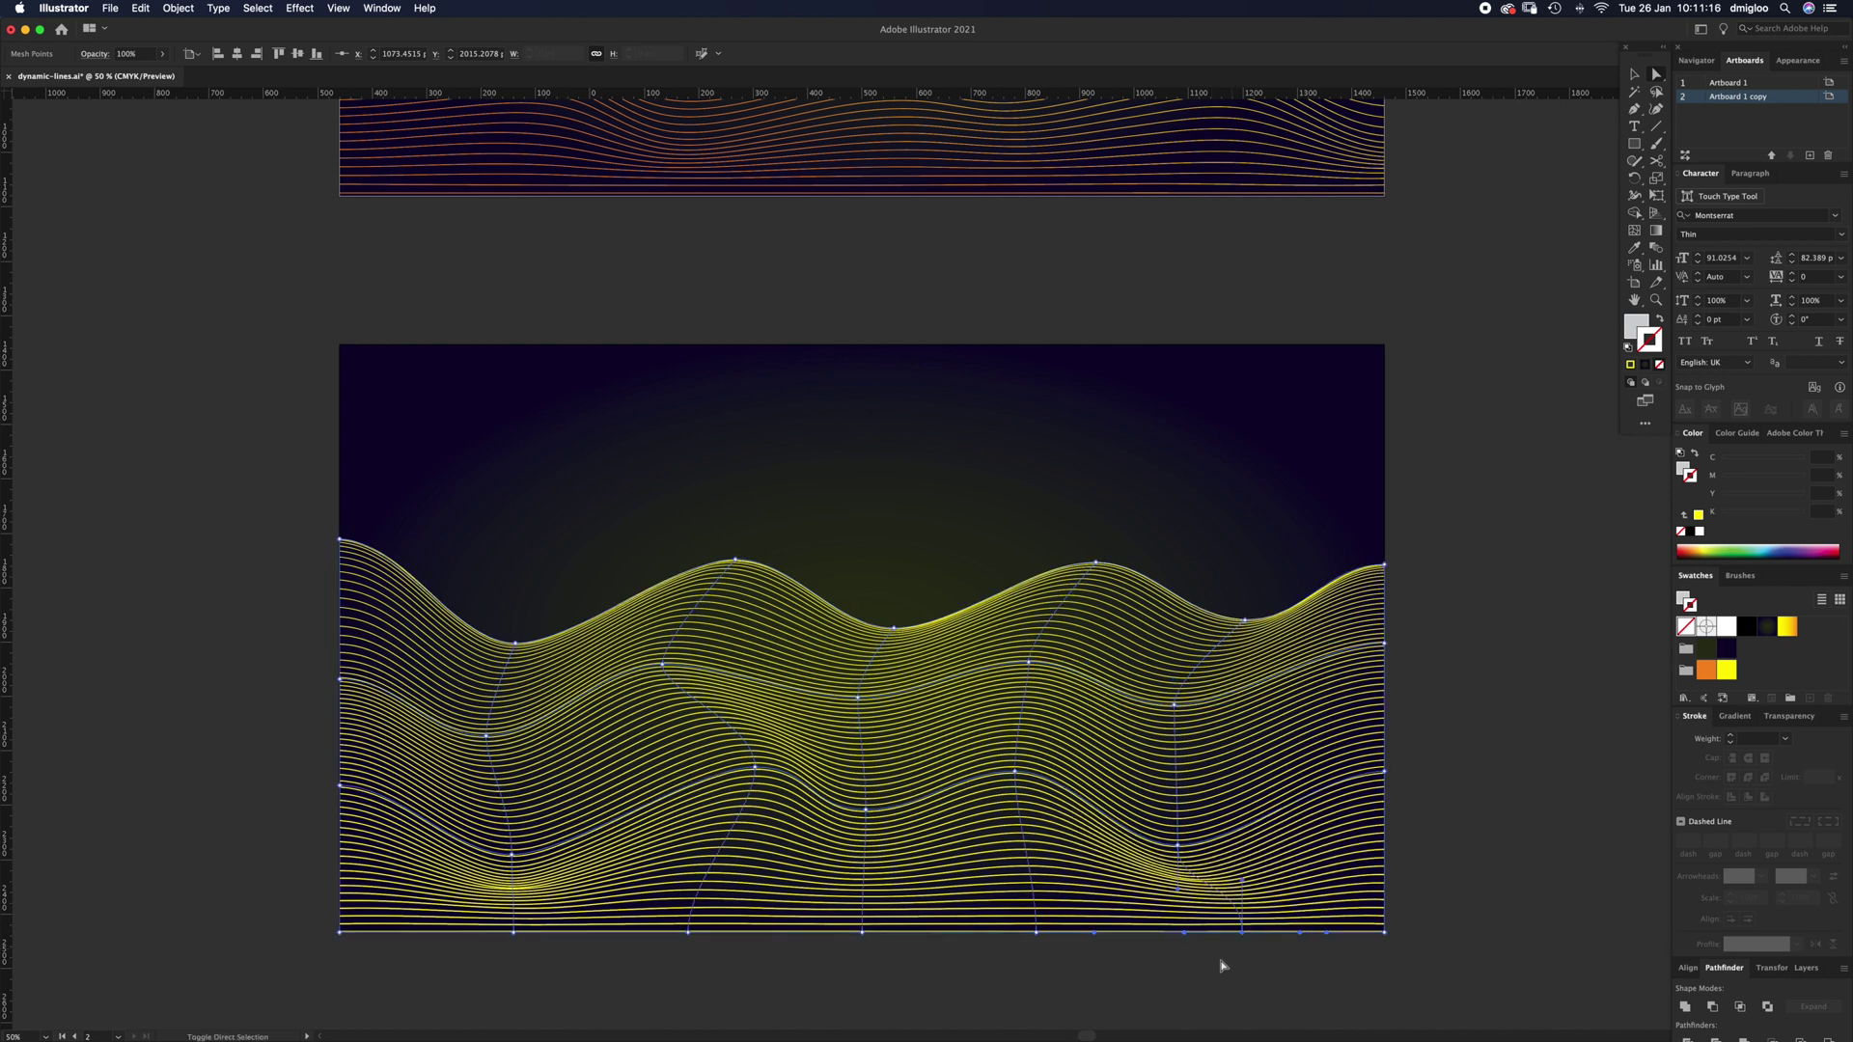
{"action": "left_click_drag", "start_coordinate": [1034, 933], "coordinate": [1068, 935]}
Expand the warped wave envelope into plain paths with Object and Fill options
{"action": "key", "text": "v"}
{"action": "left_click", "coordinate": [1058, 829]}
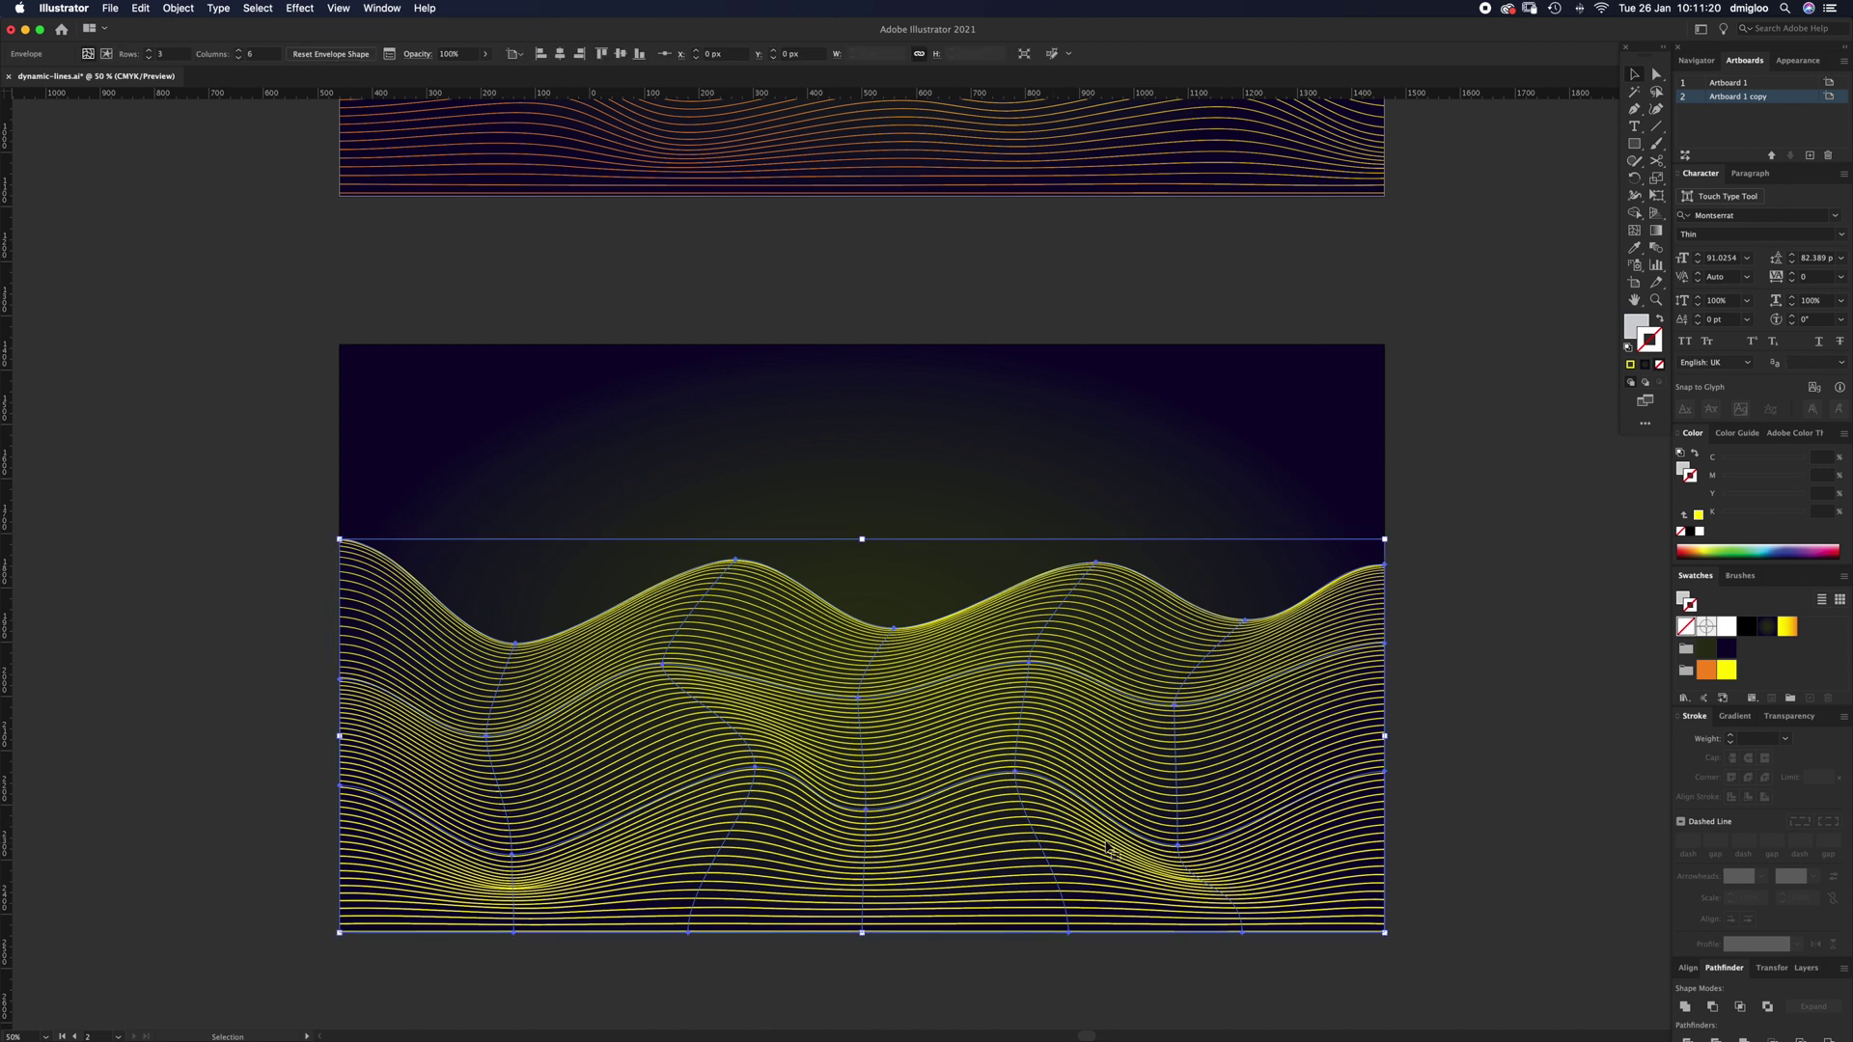
{"action": "left_click", "coordinate": [179, 9]}
{"action": "left_click", "coordinate": [200, 170]}
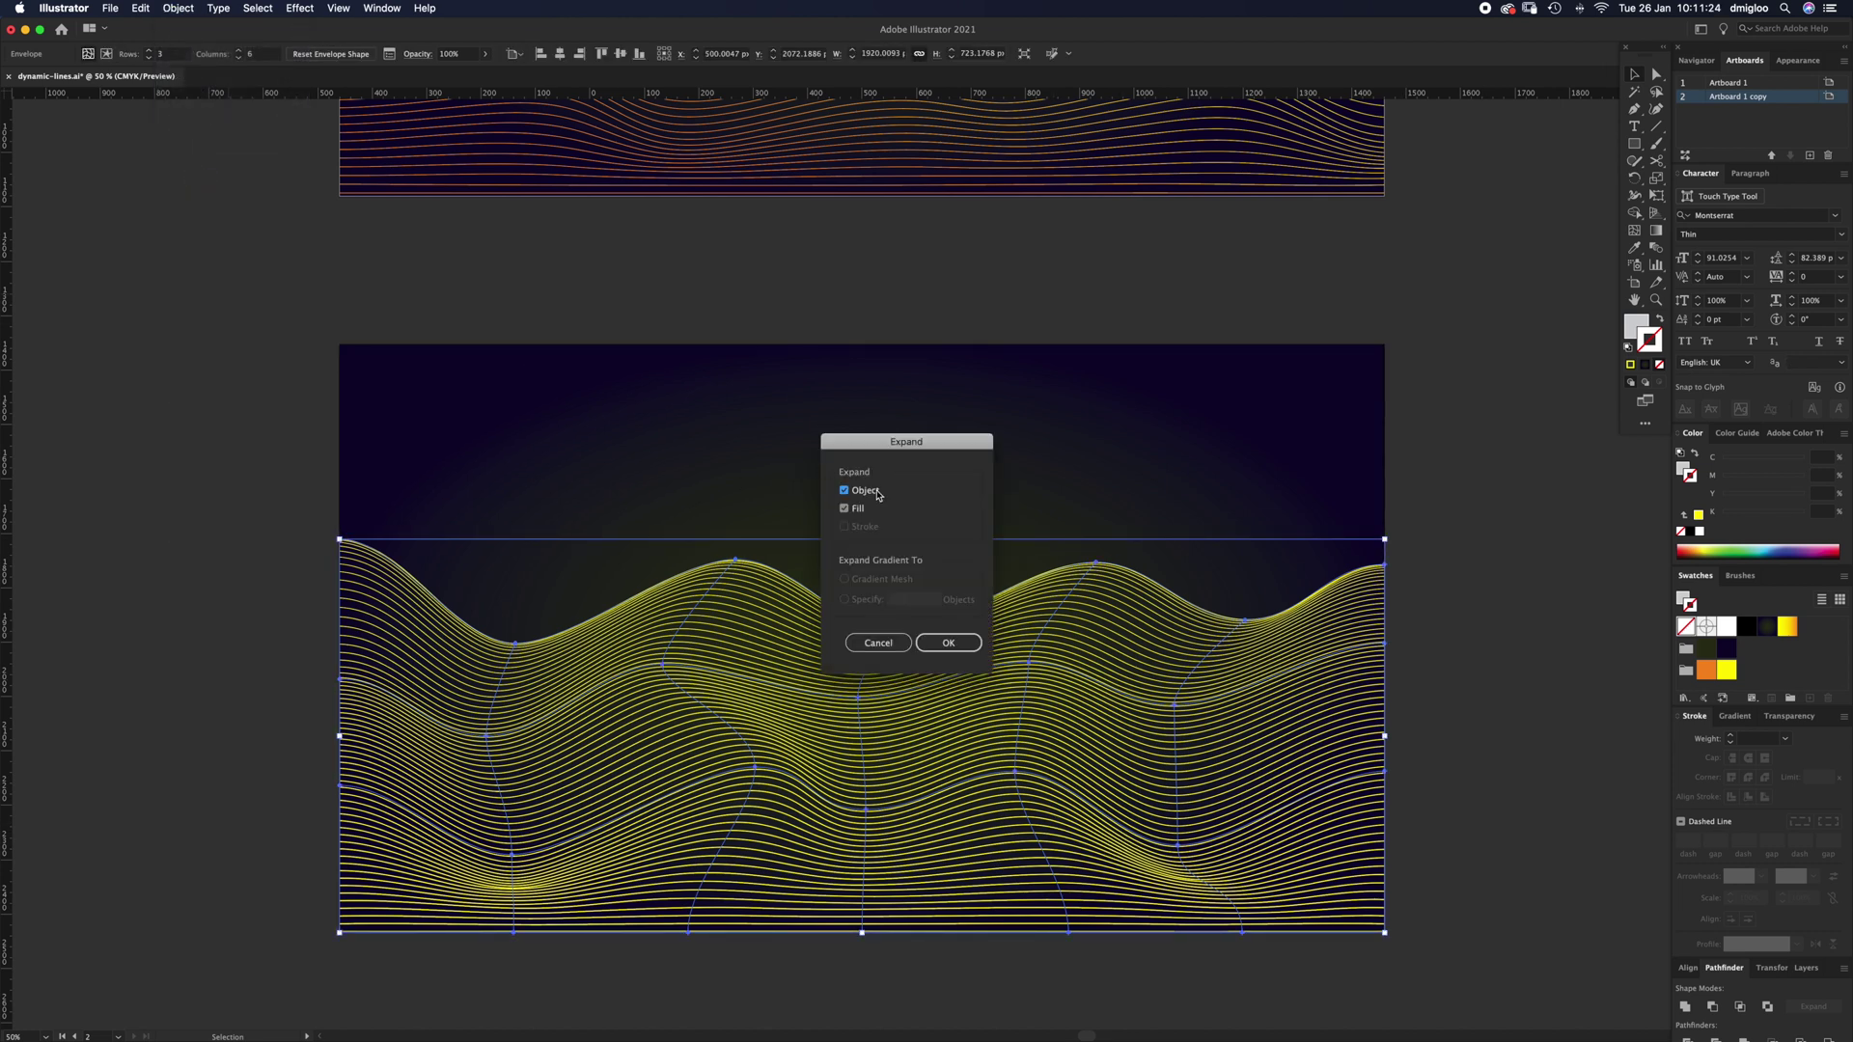
{"action": "left_click", "coordinate": [948, 642]}
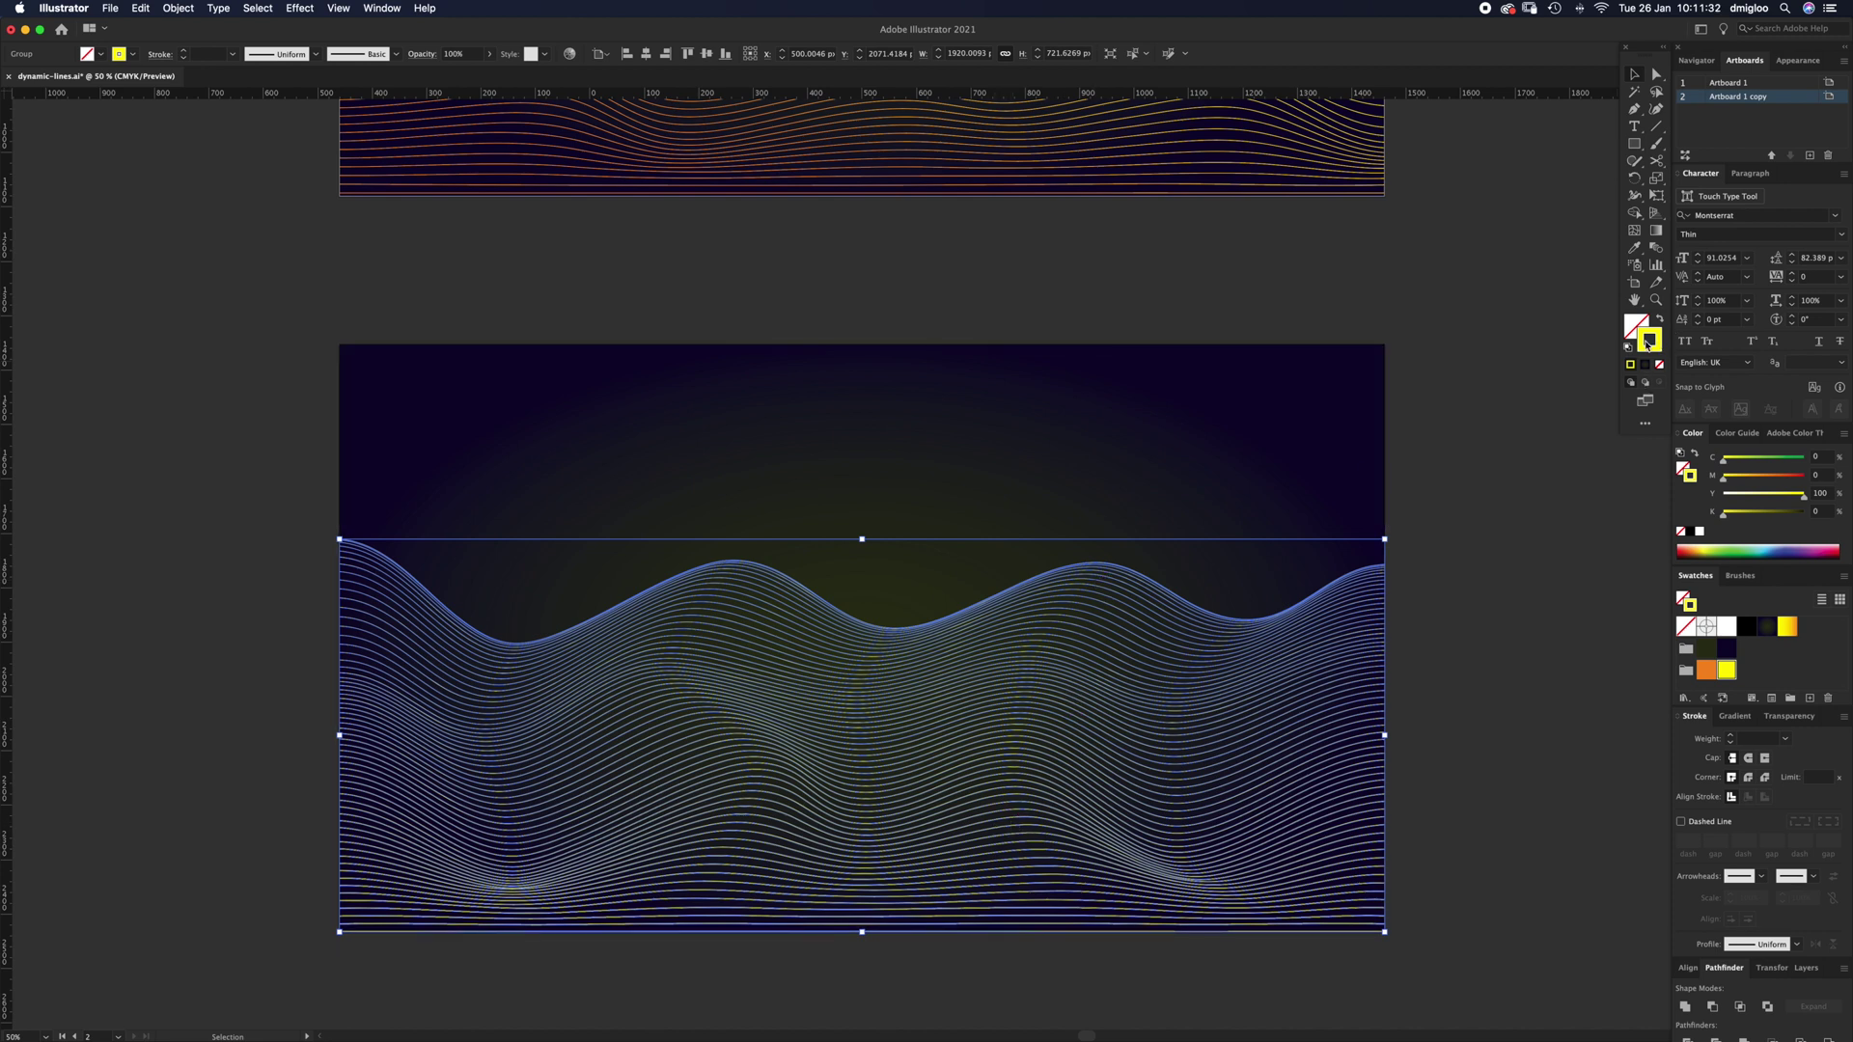
Expand the wave group again with Fill and Stroke, then deselect
{"action": "left_click", "coordinate": [178, 9]}
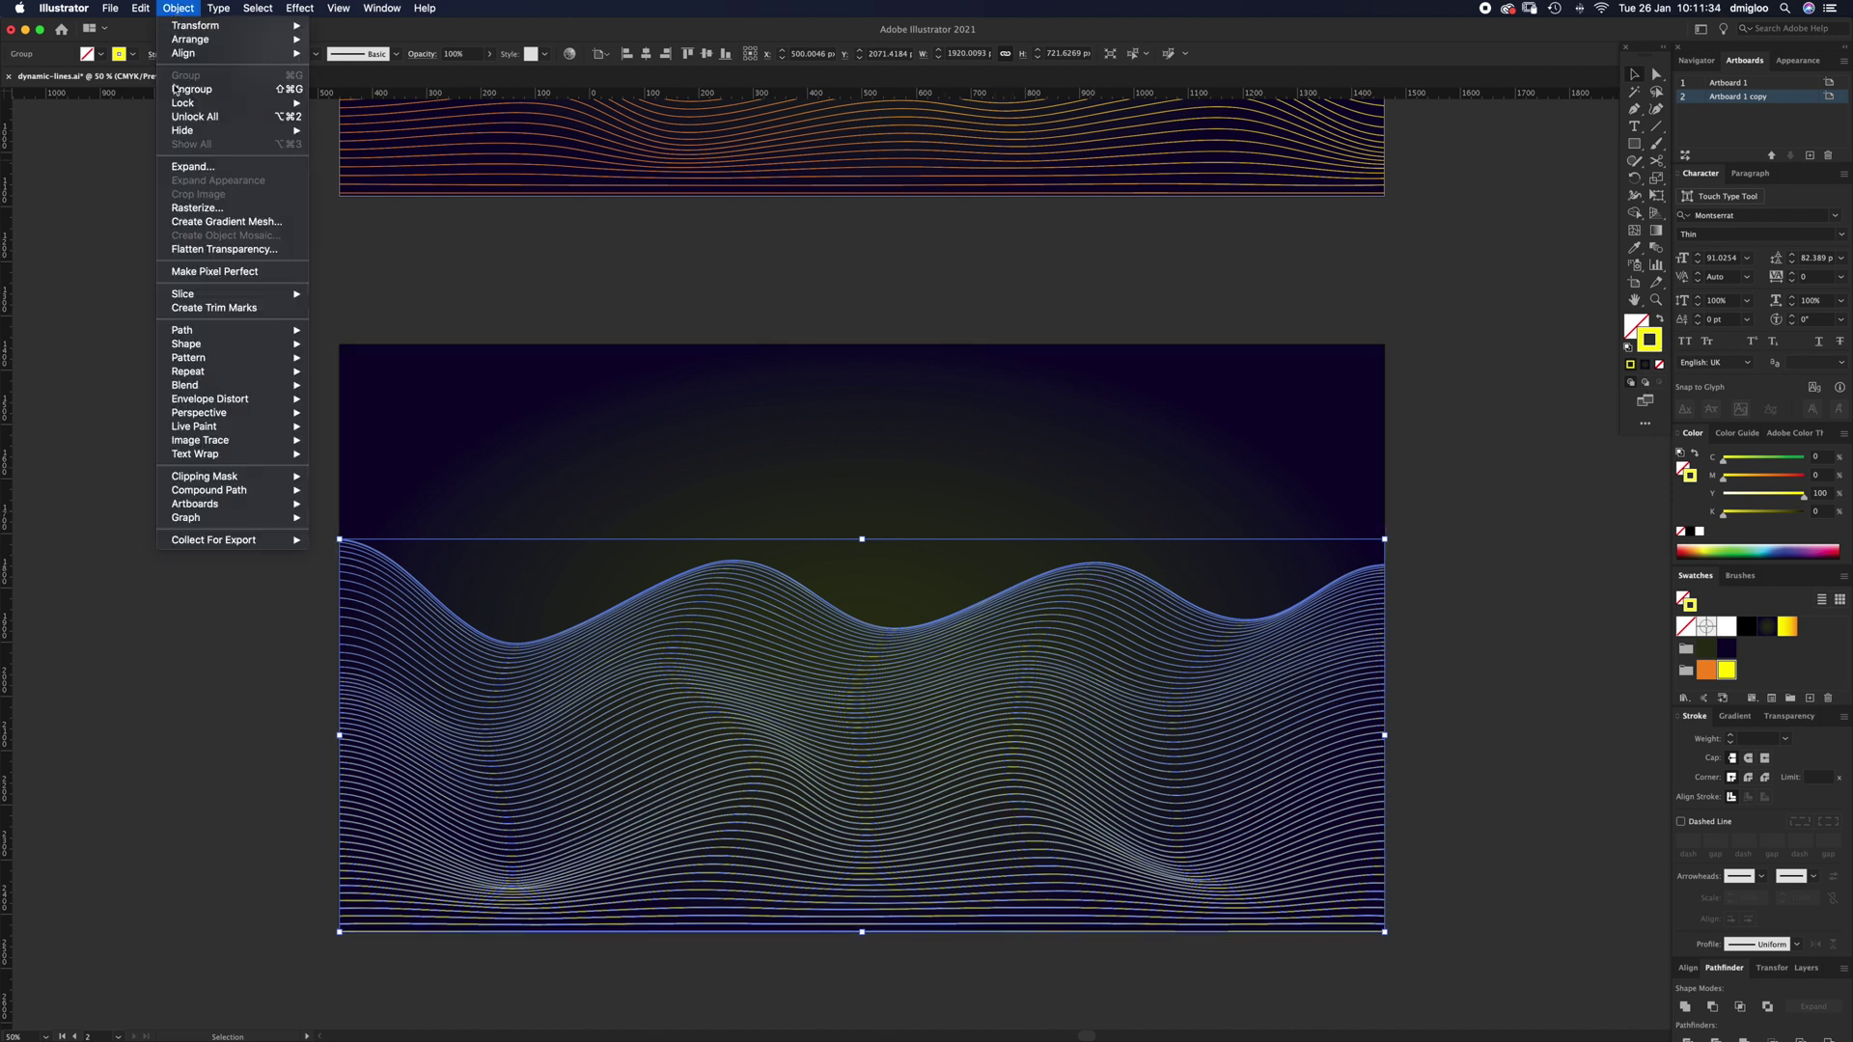
{"action": "left_click", "coordinate": [191, 166]}
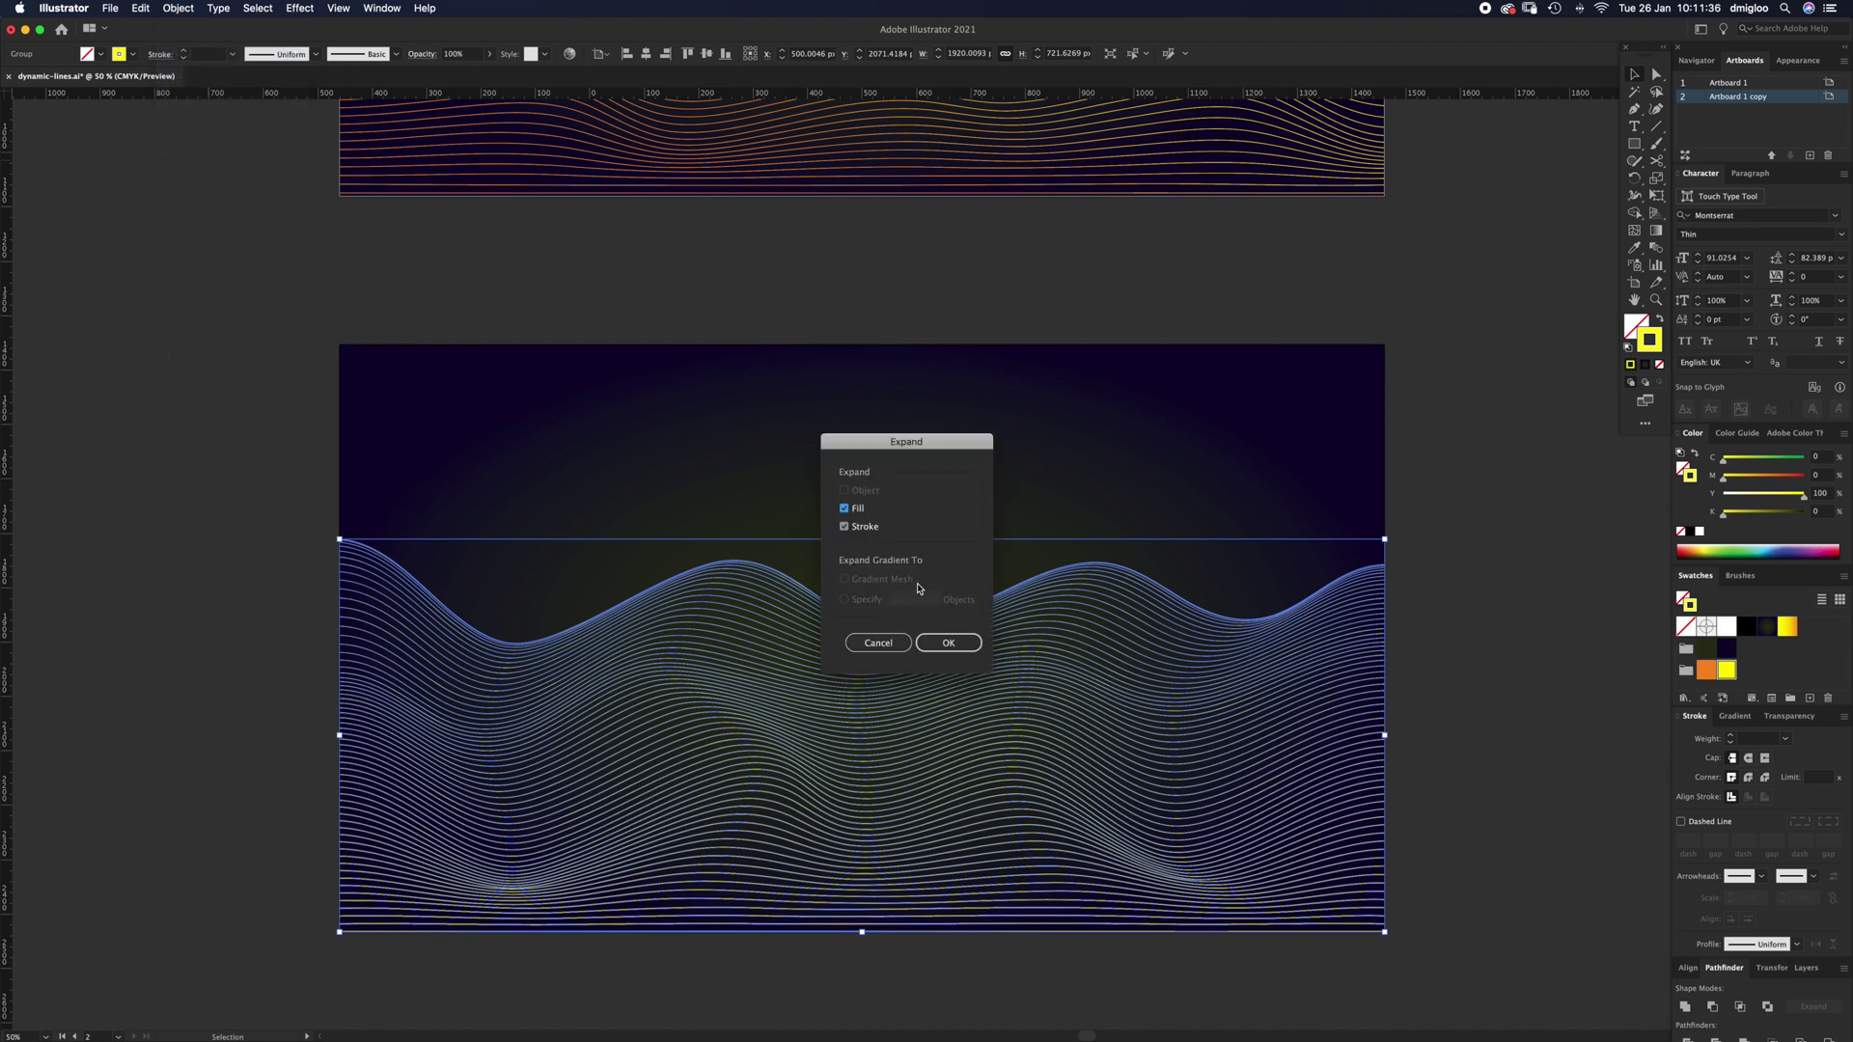
{"action": "left_click", "coordinate": [946, 642]}
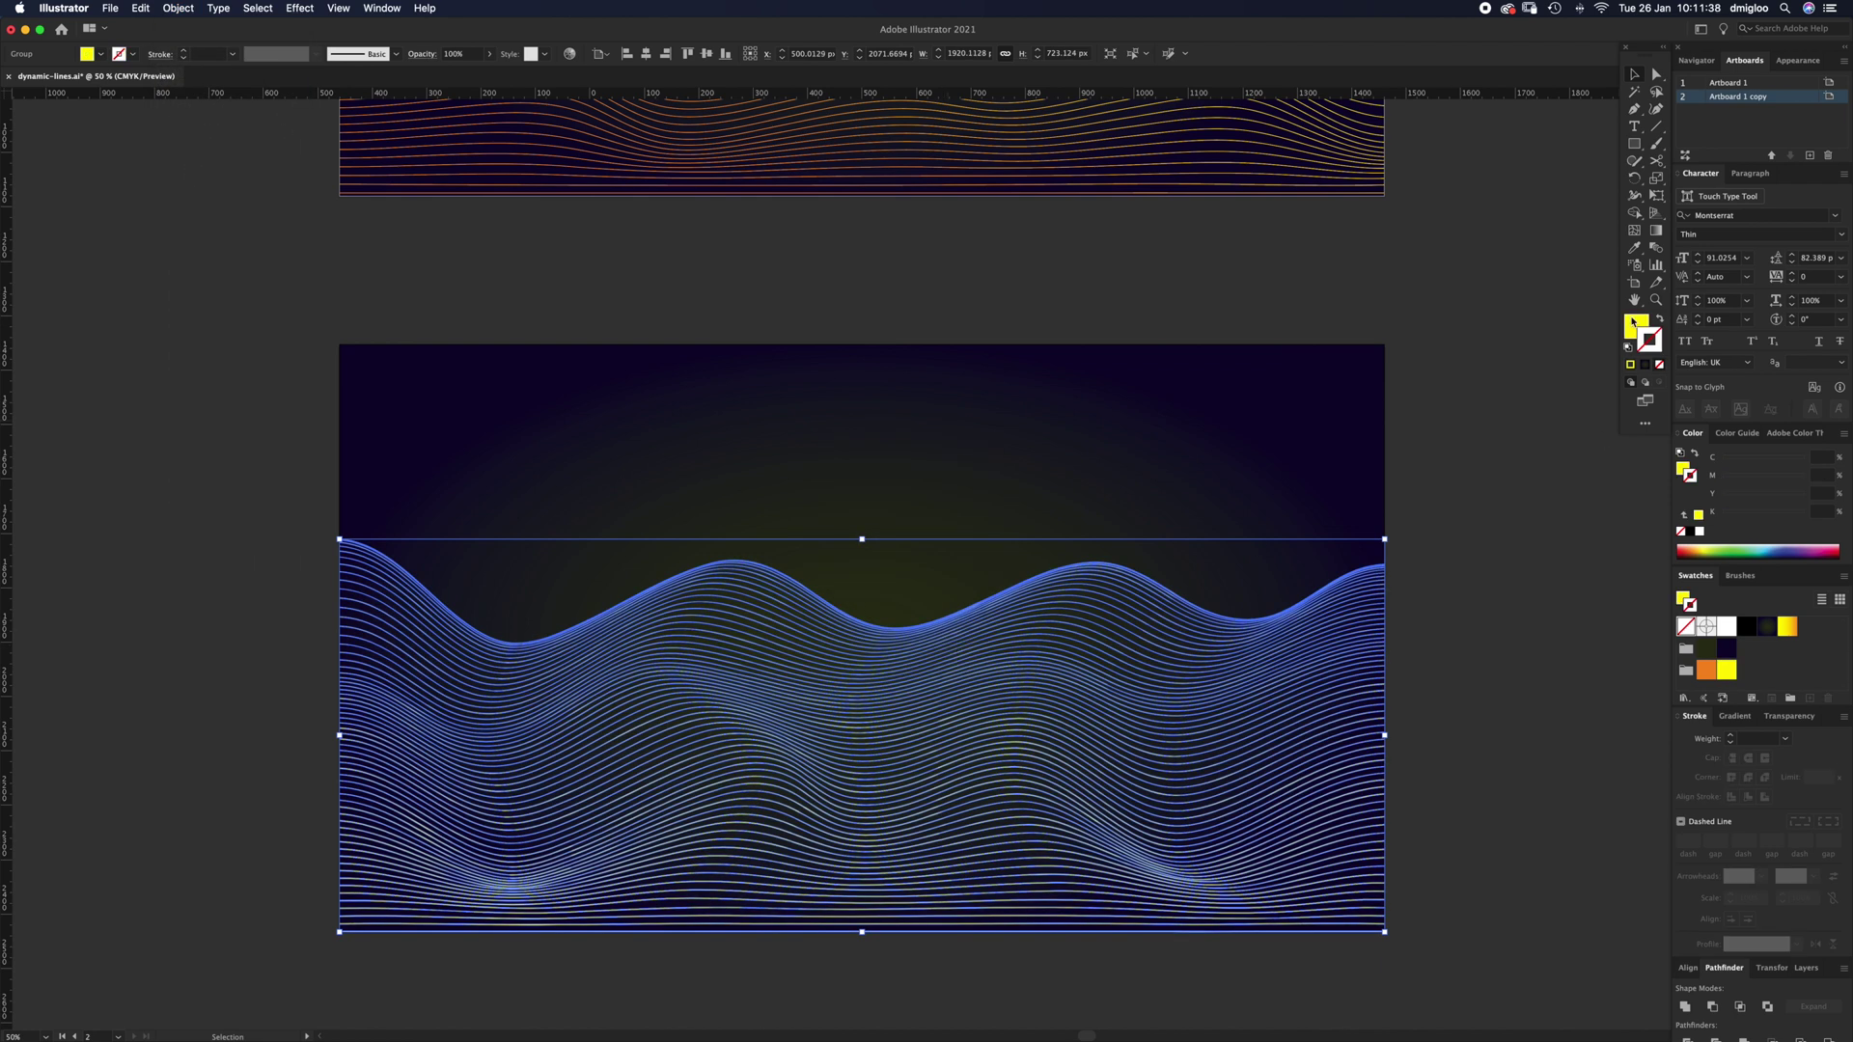
{"action": "left_click", "coordinate": [1523, 584]}
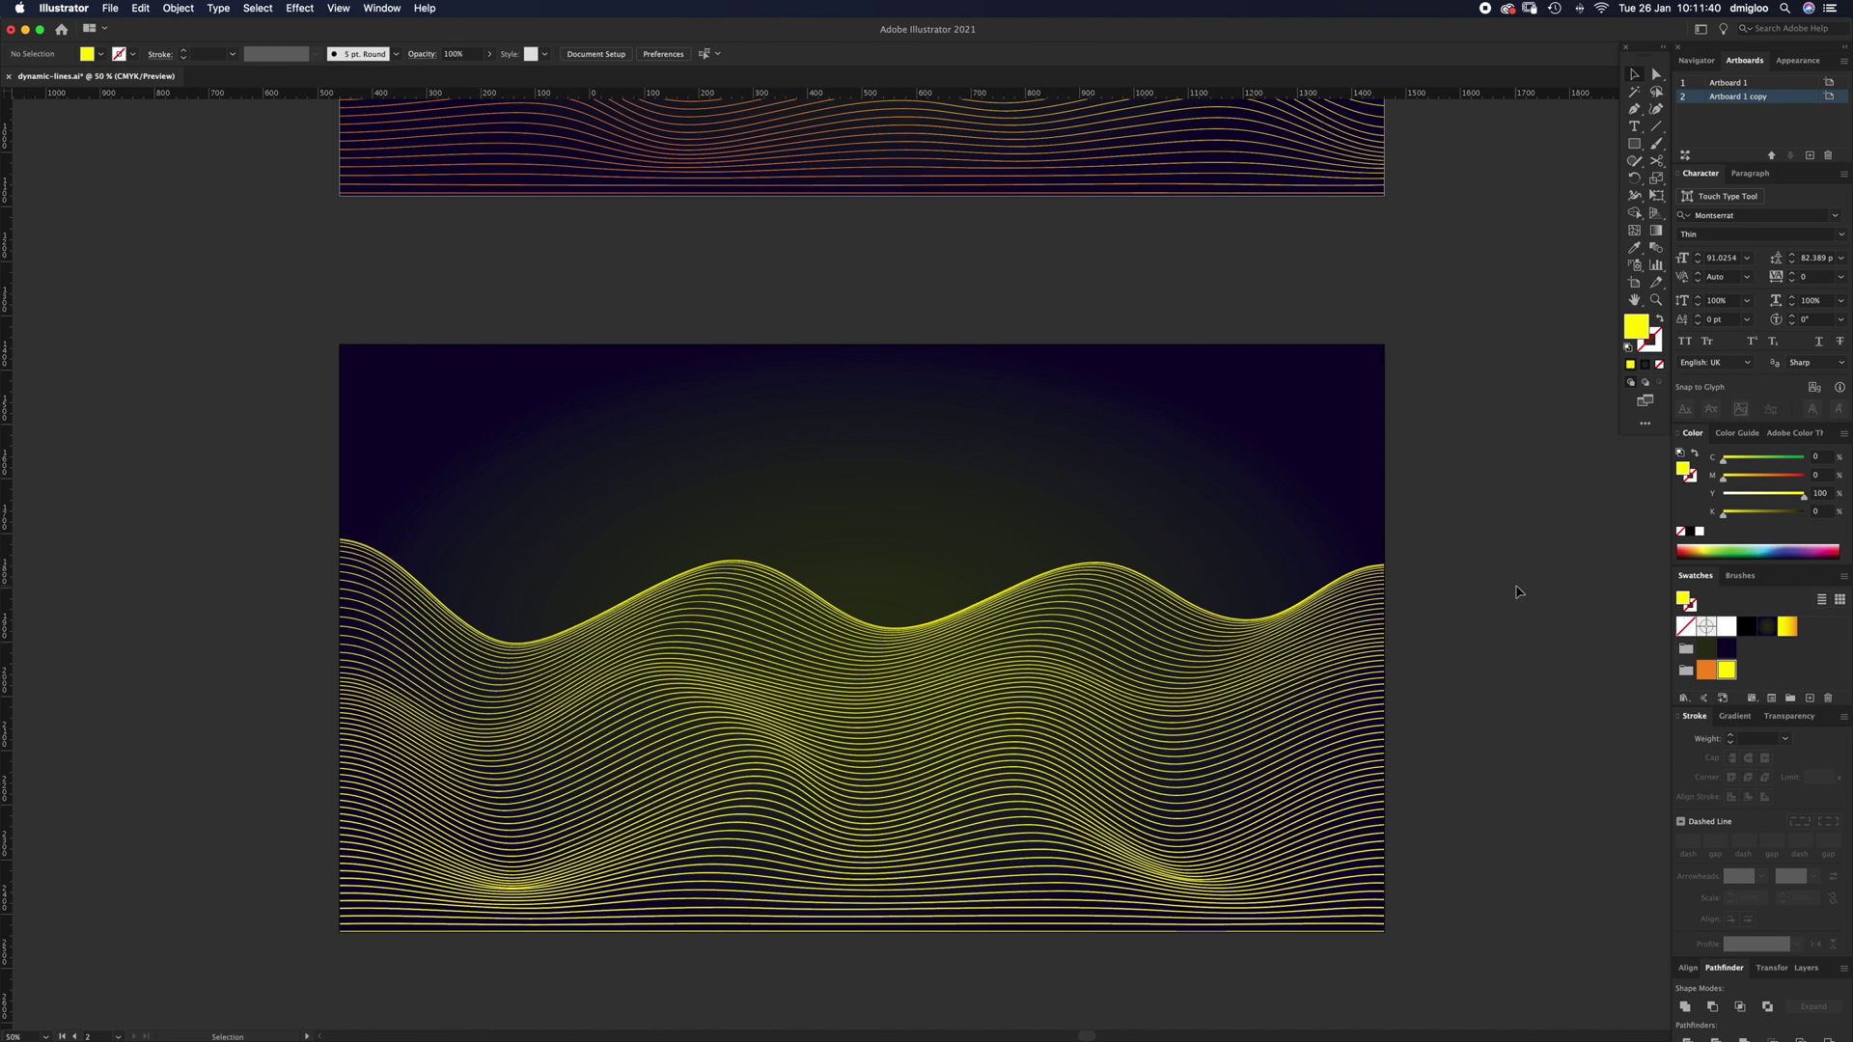
Fill the wave group with the yellow-to-orange gradient swatch
{"action": "left_click", "coordinate": [1331, 696]}
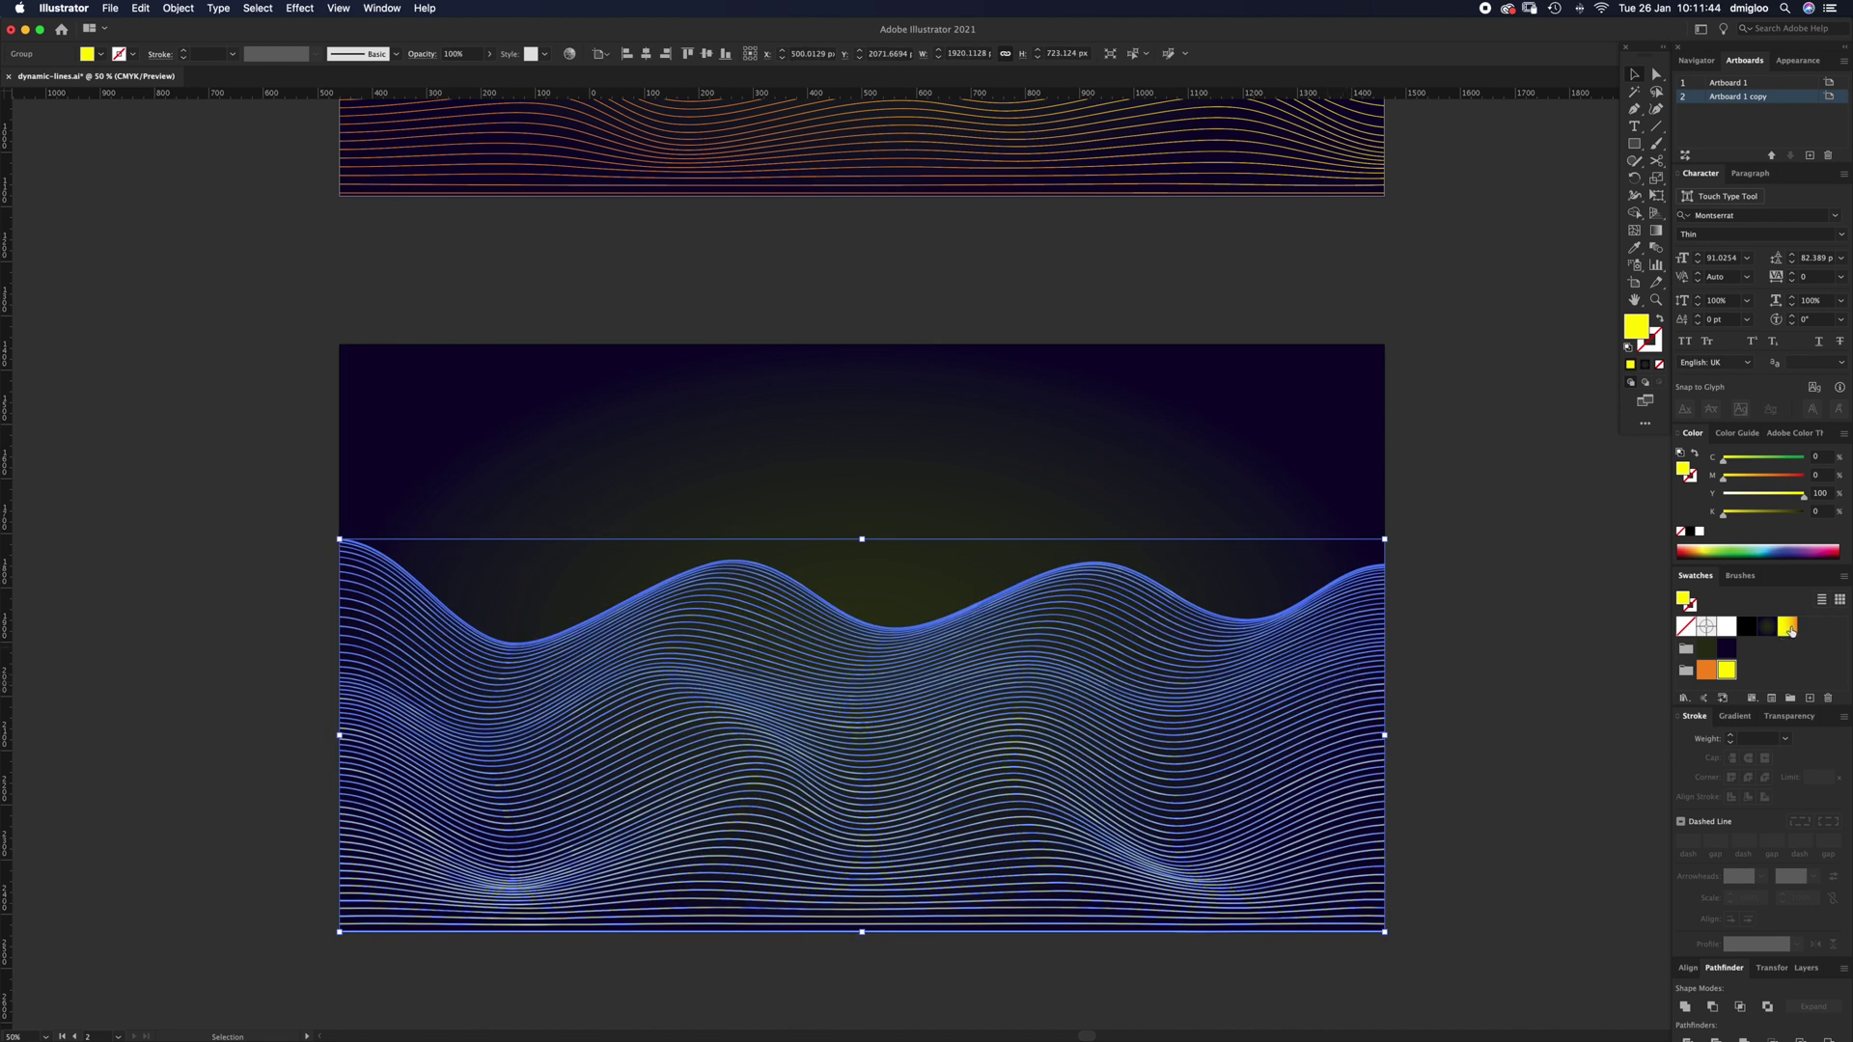
{"action": "left_click", "coordinate": [1787, 629]}
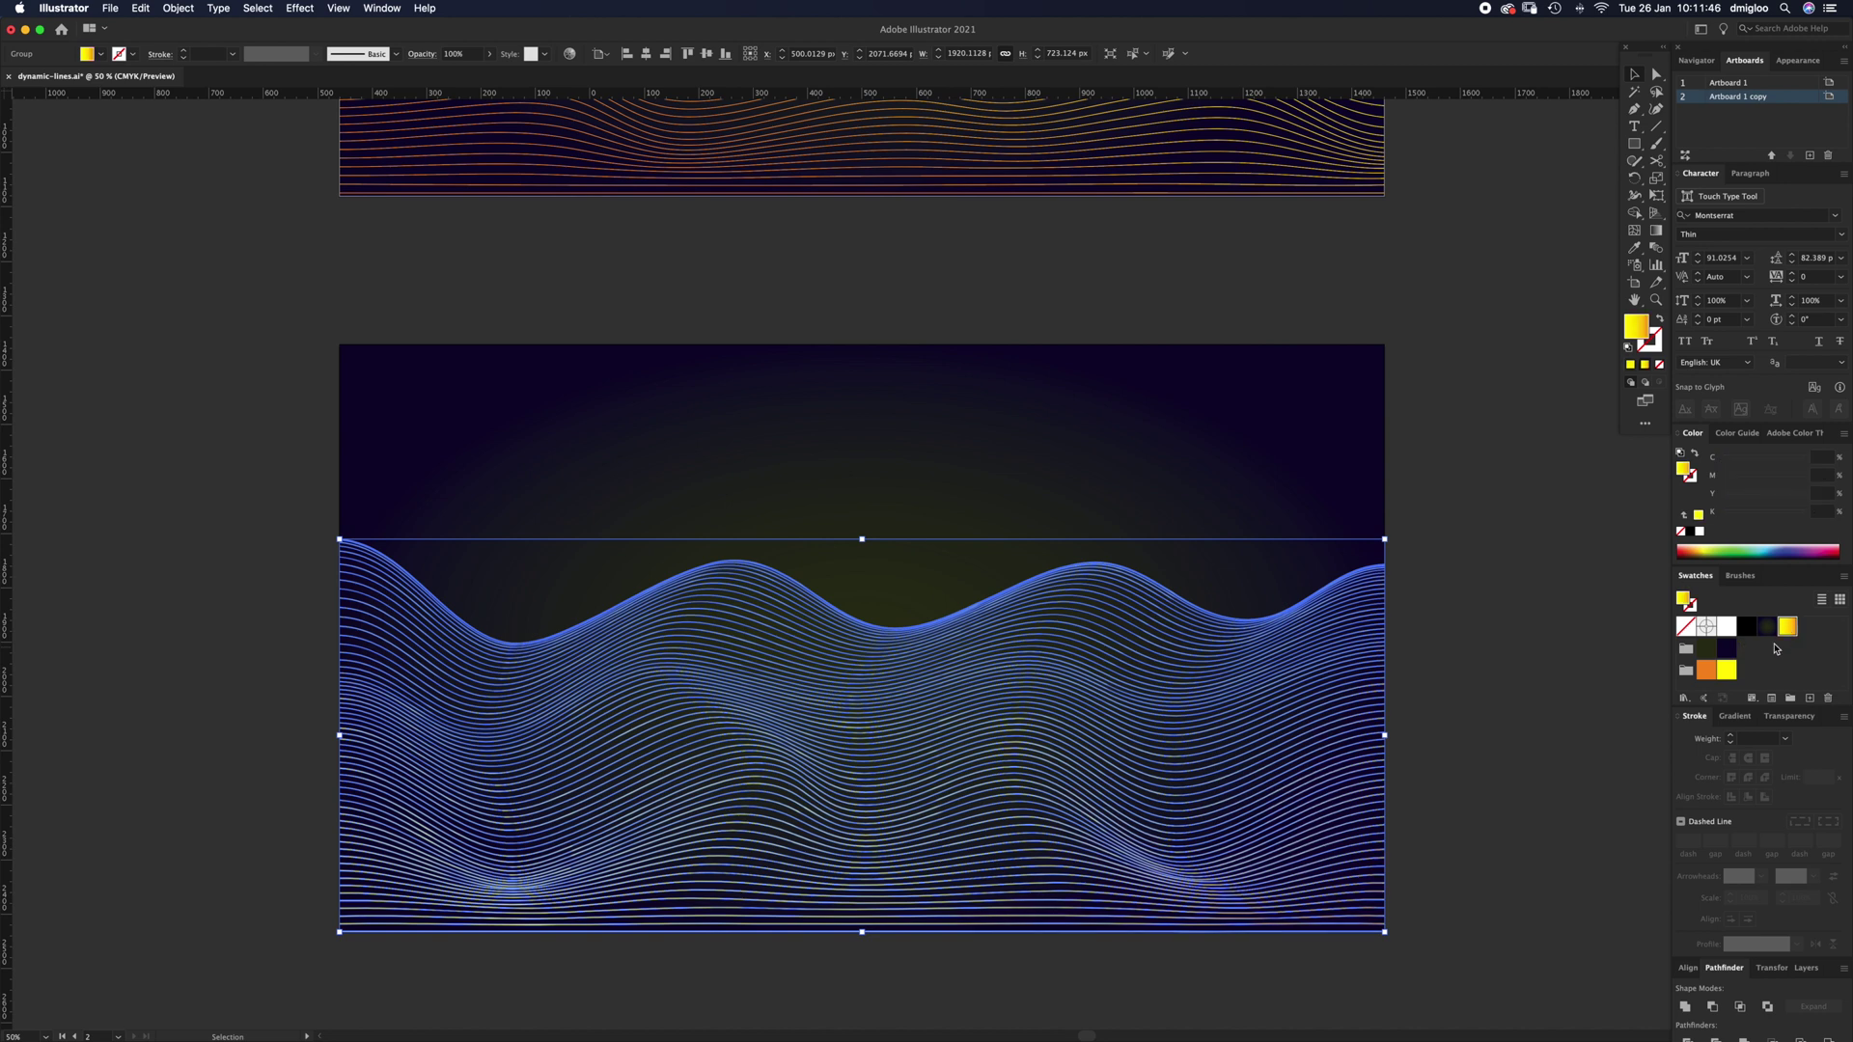
{"action": "left_click", "coordinate": [1736, 716]}
Set the gradient midpoint between yellow and orange to 75% location
{"action": "left_click", "coordinate": [1684, 836]}
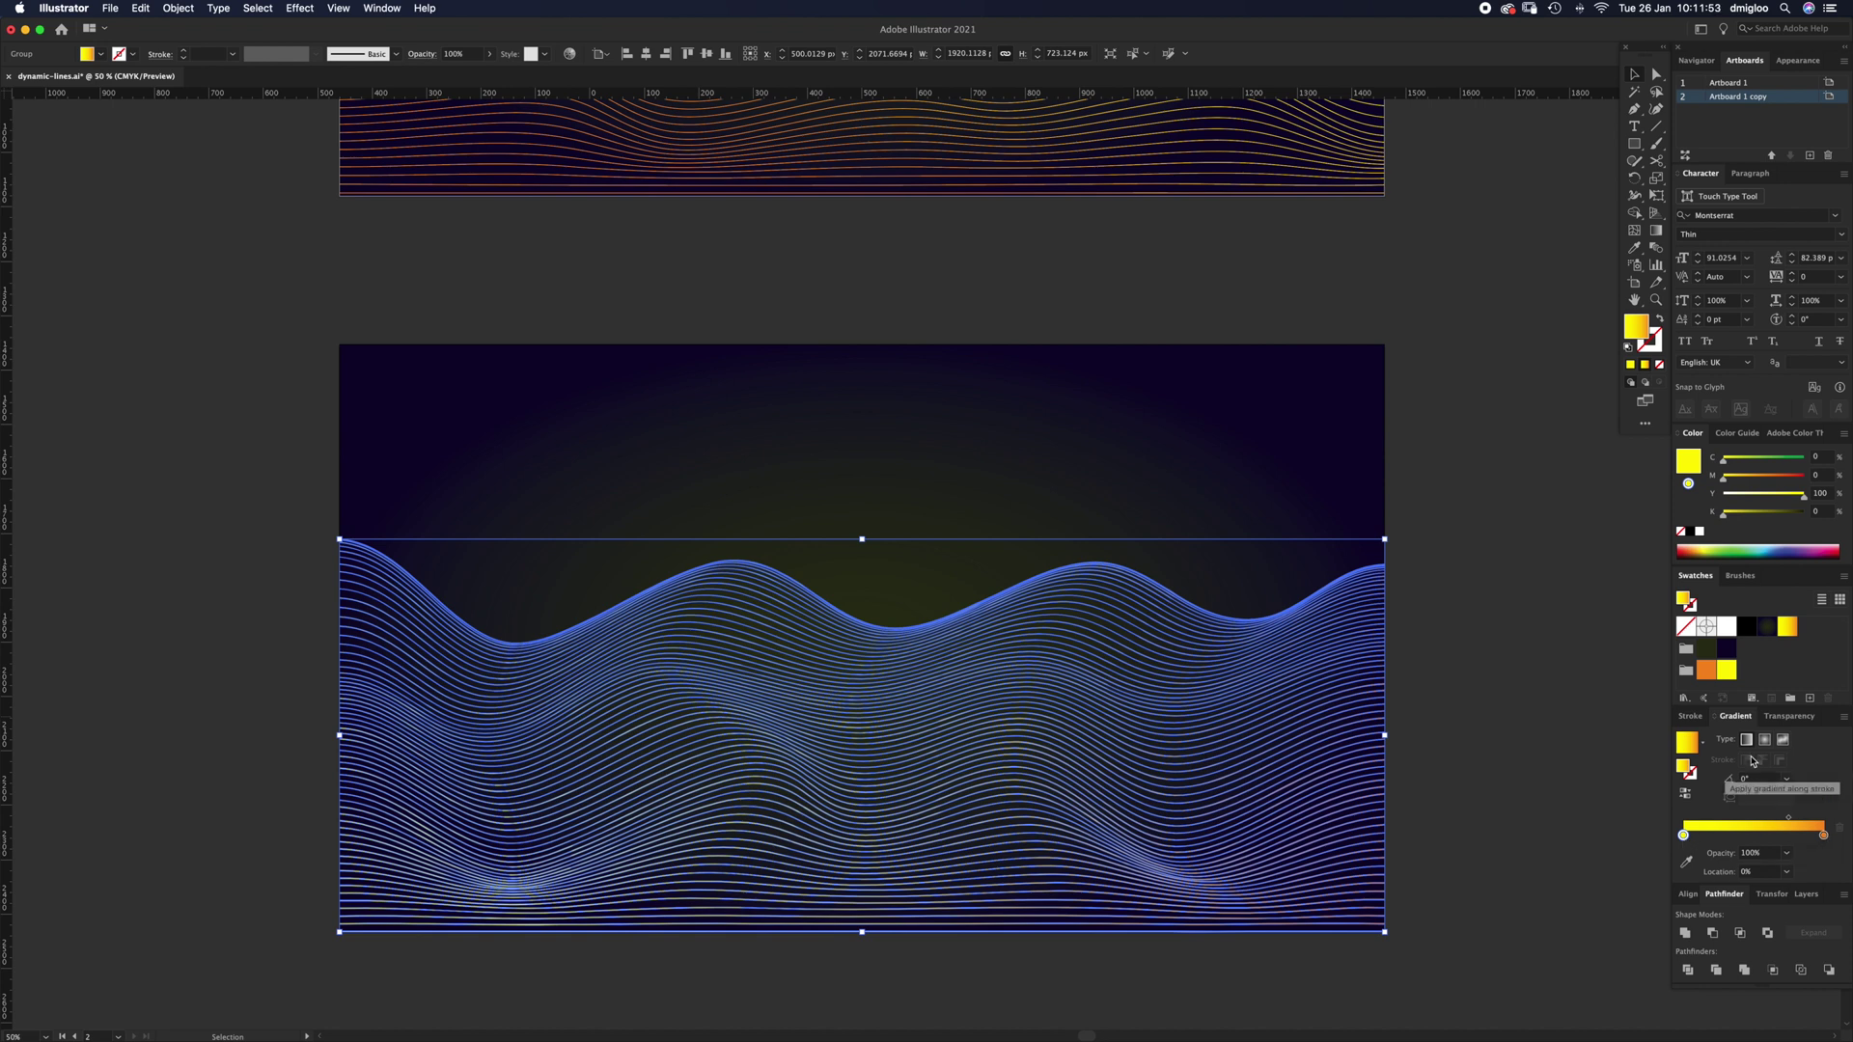
{"action": "left_click", "coordinate": [1790, 823]}
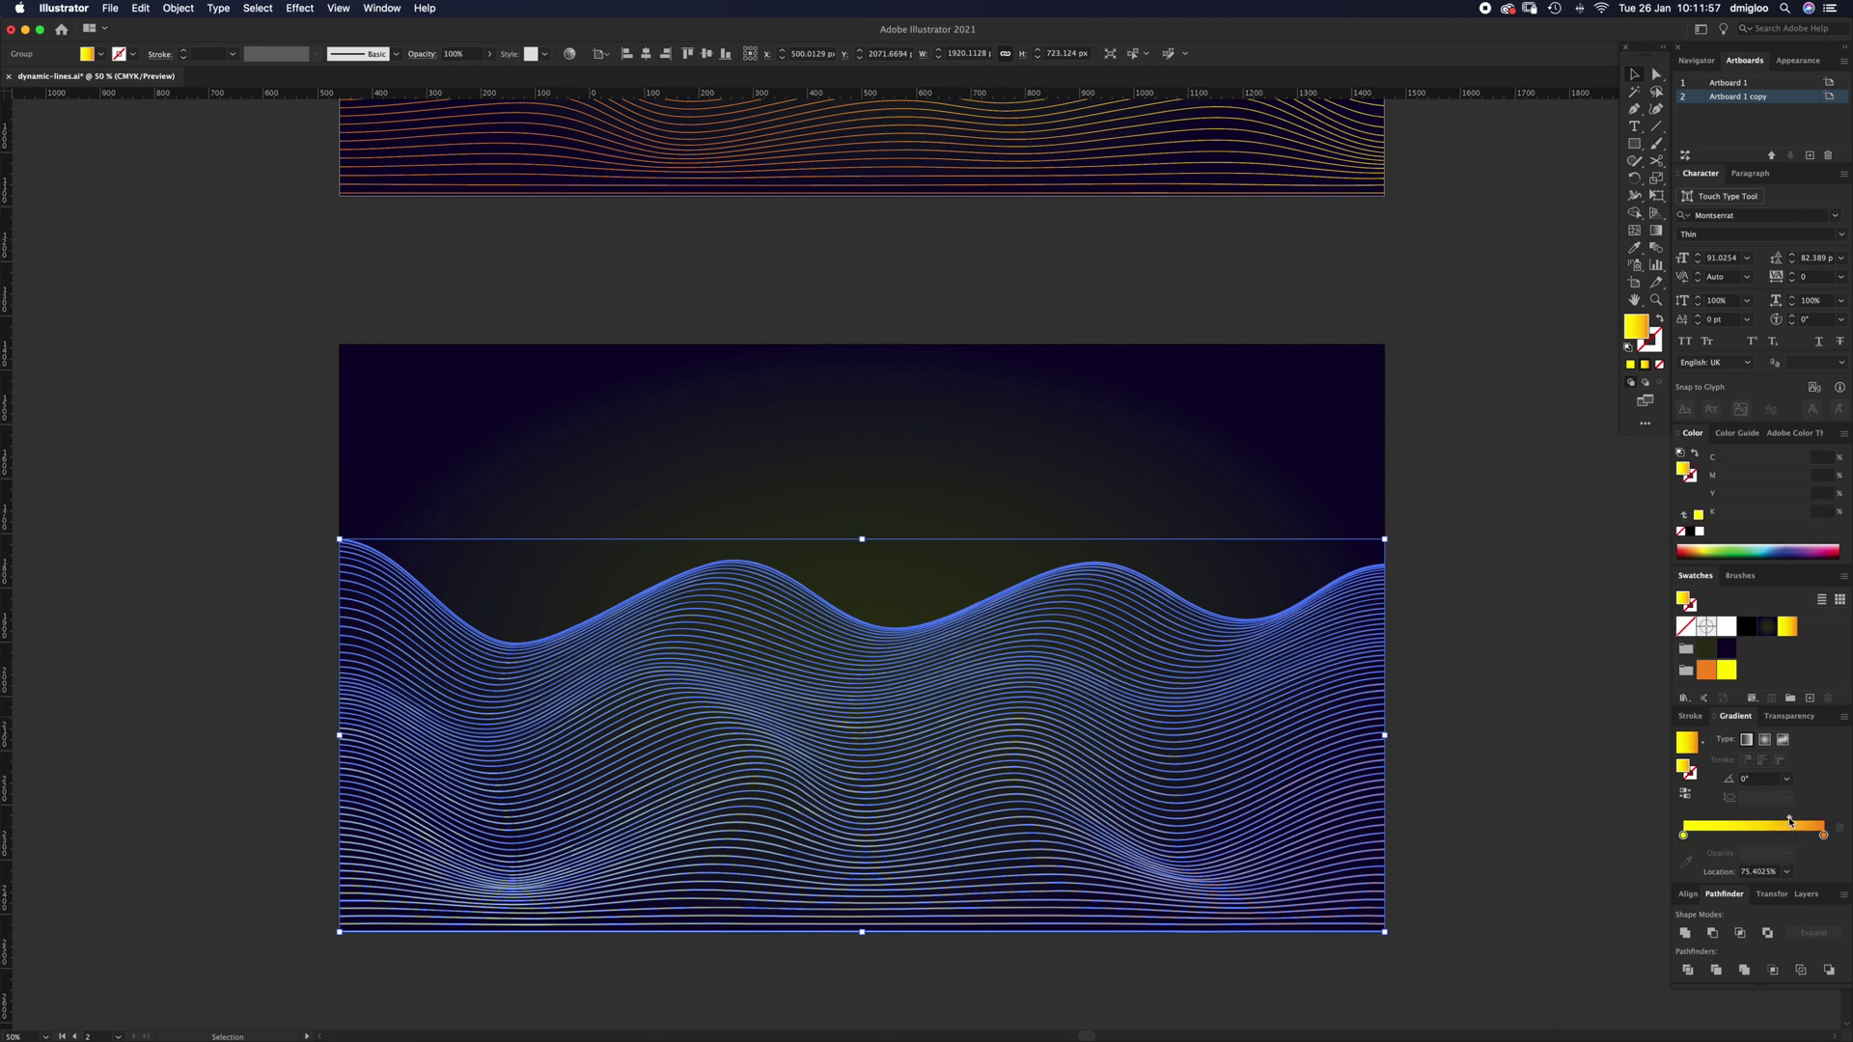
{"action": "left_click", "coordinate": [1744, 868]}
{"action": "type", "text": "75"}
{"action": "key", "text": "Tab"}
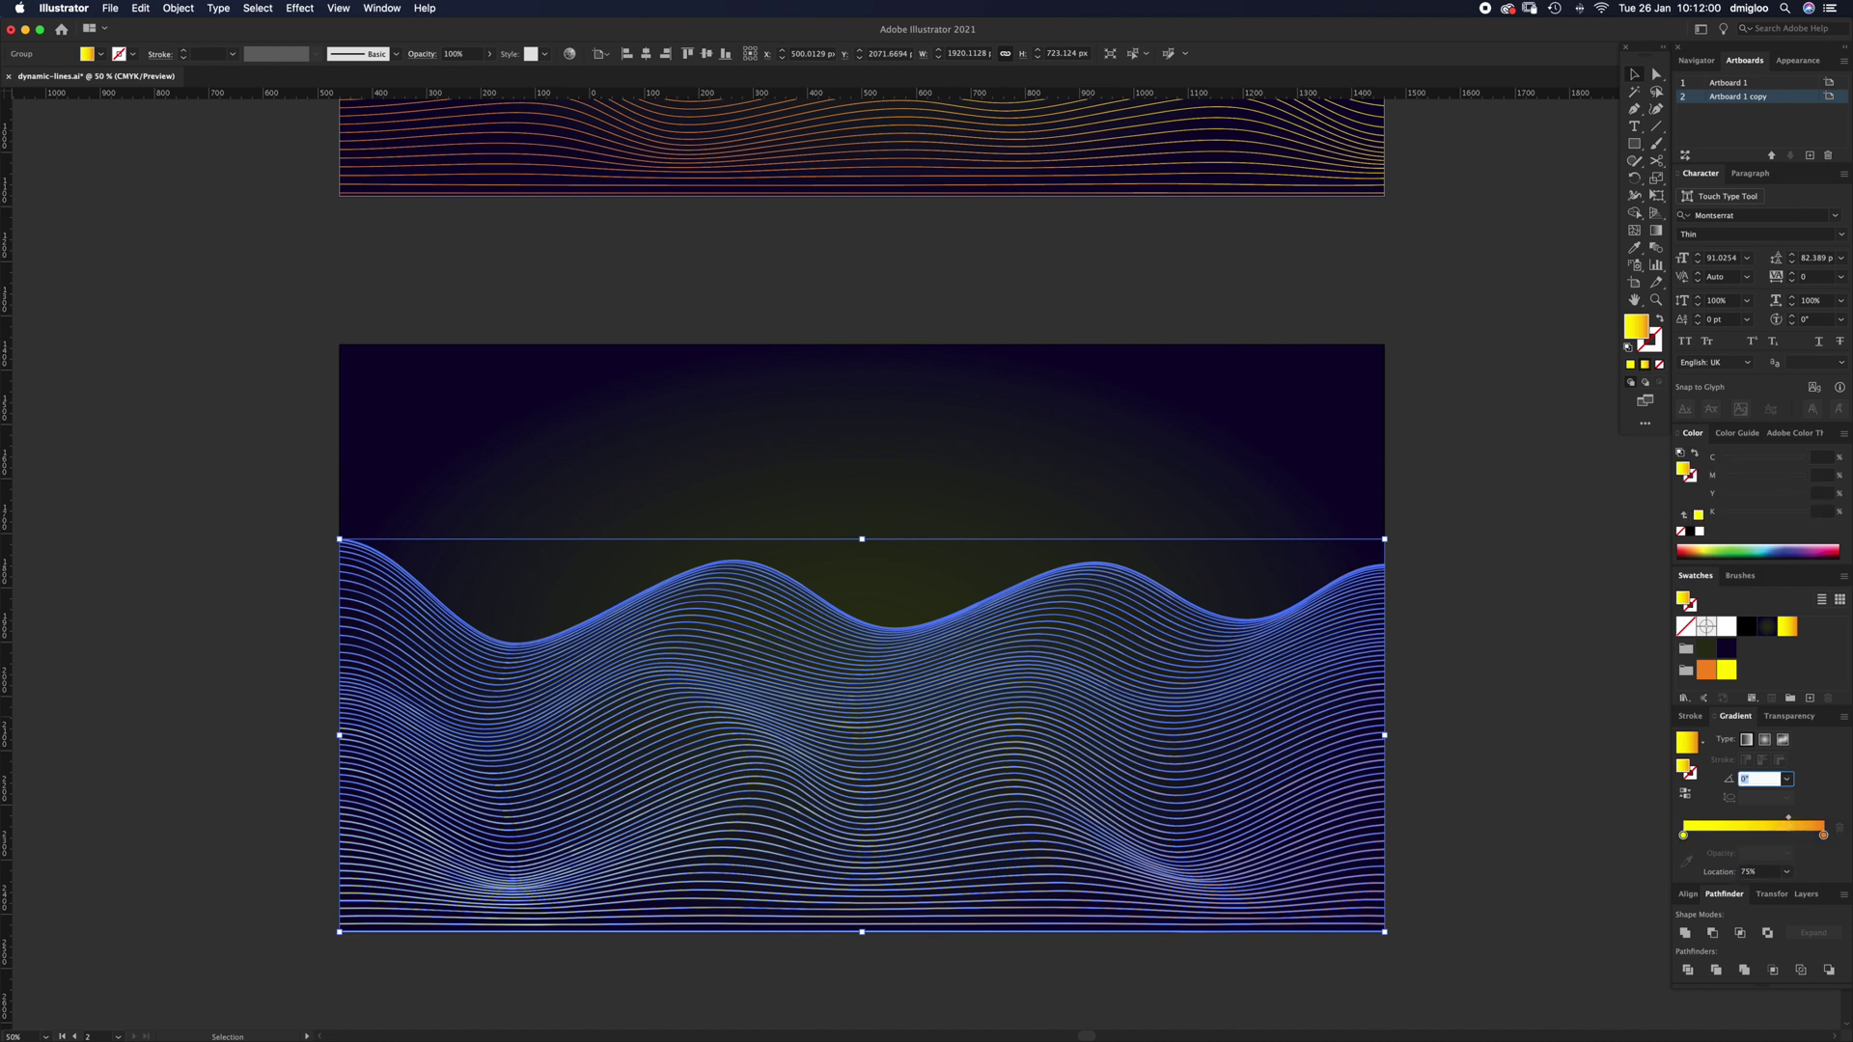
Drag the wave gradient vertically from the crests to the bottom at -90°, then deselect
{"action": "left_click", "coordinate": [1658, 232]}
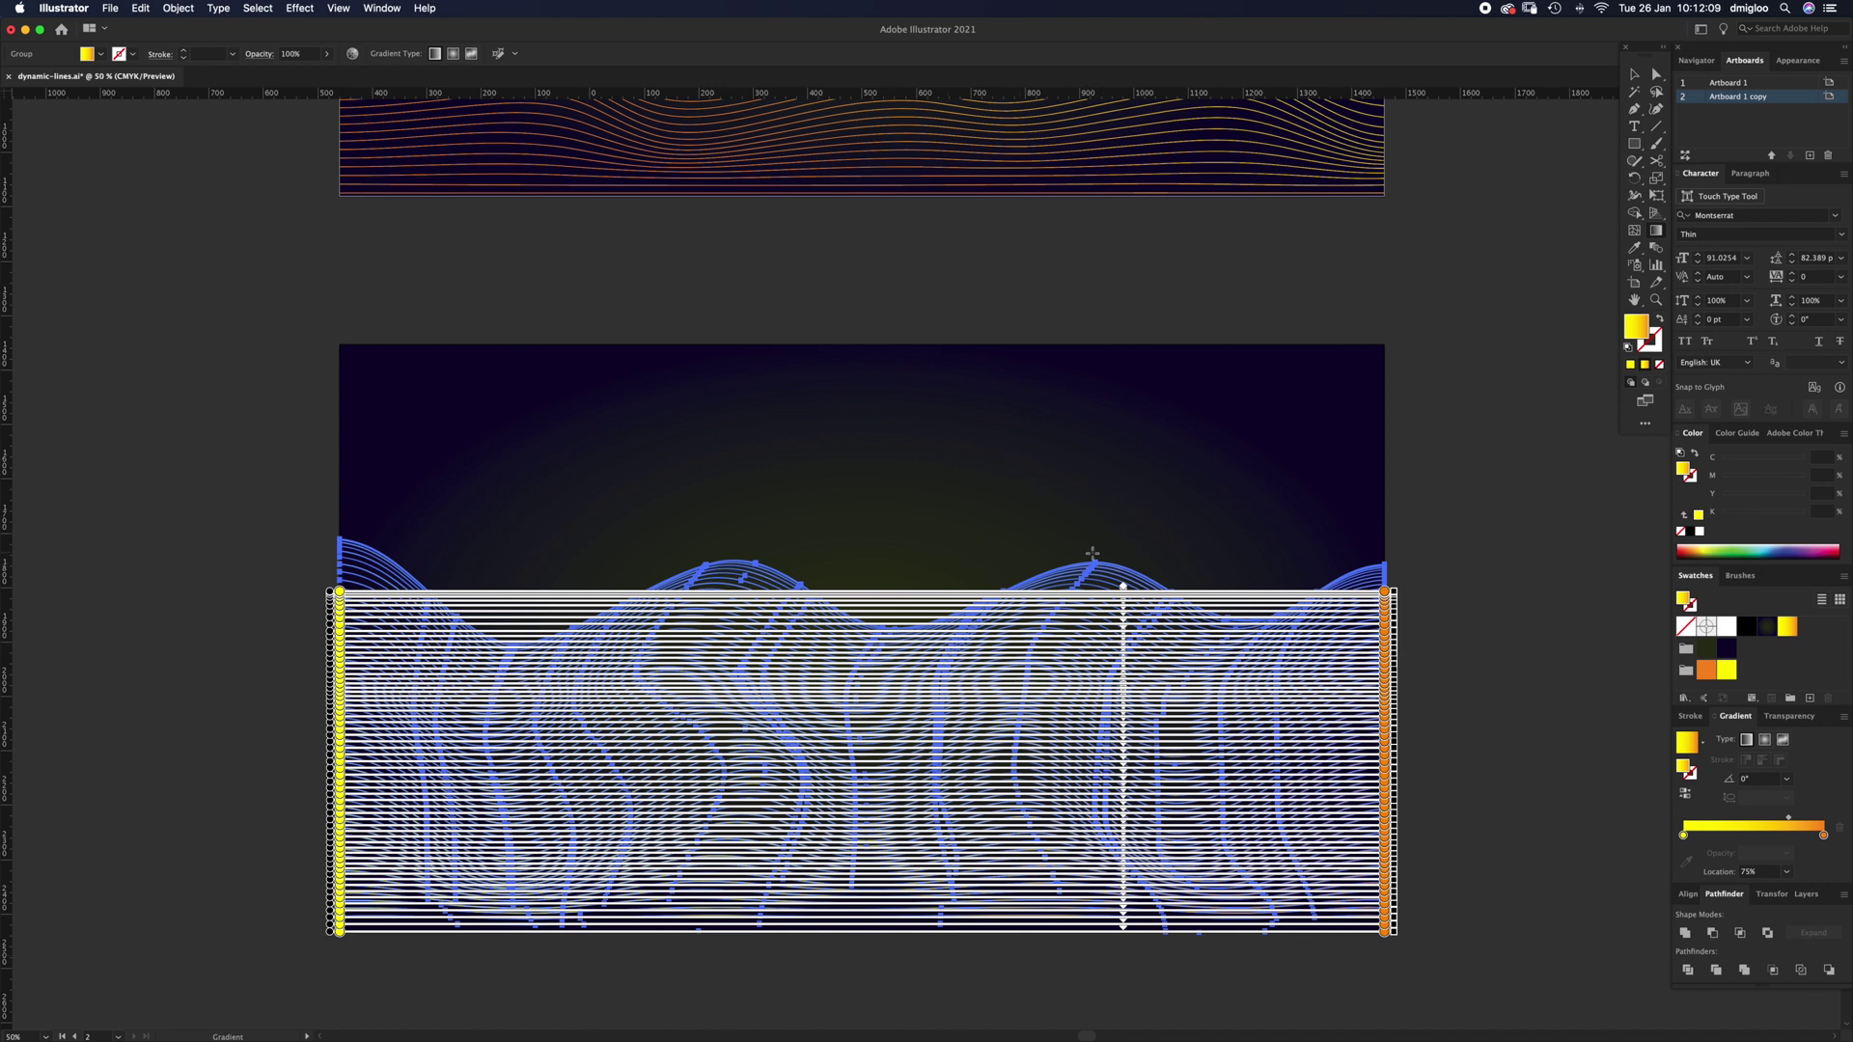
{"action": "left_click_drag", "start_coordinate": [1093, 542], "coordinate": [1094, 929]}
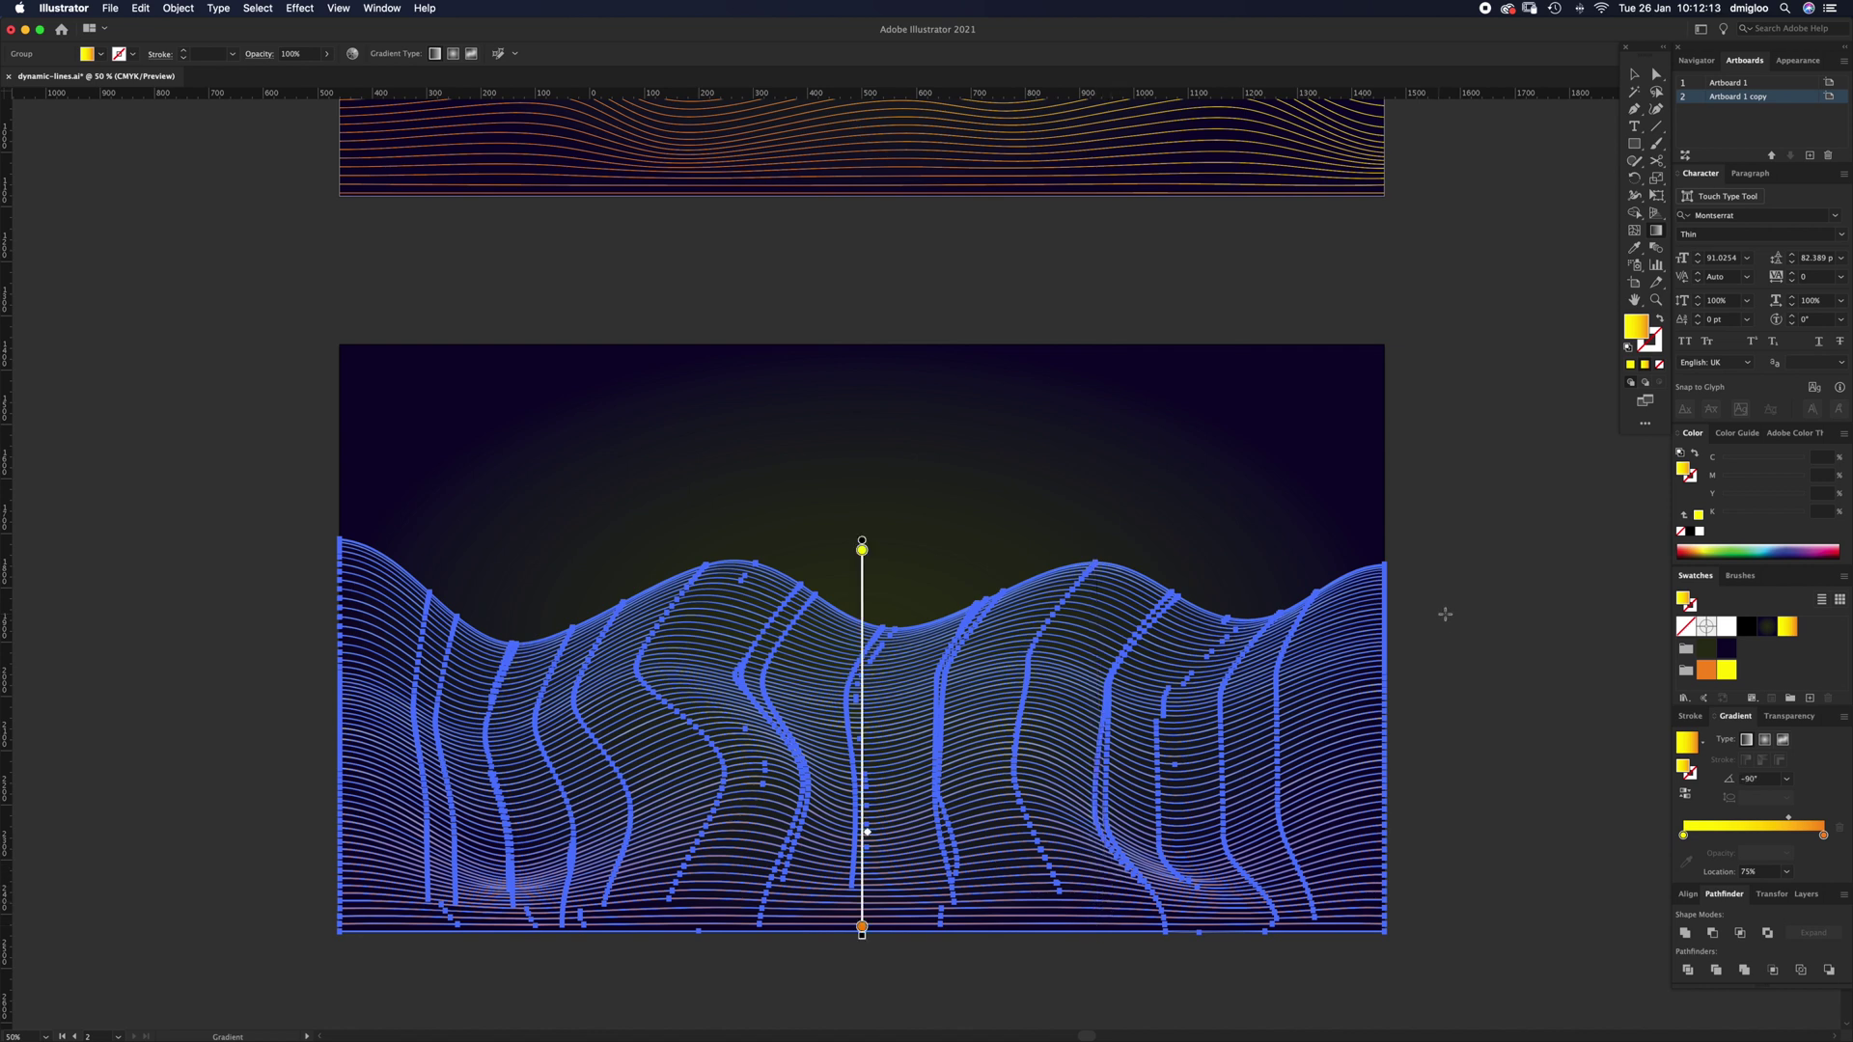
{"action": "key", "text": "v"}
{"action": "left_click", "coordinate": [1480, 670]}
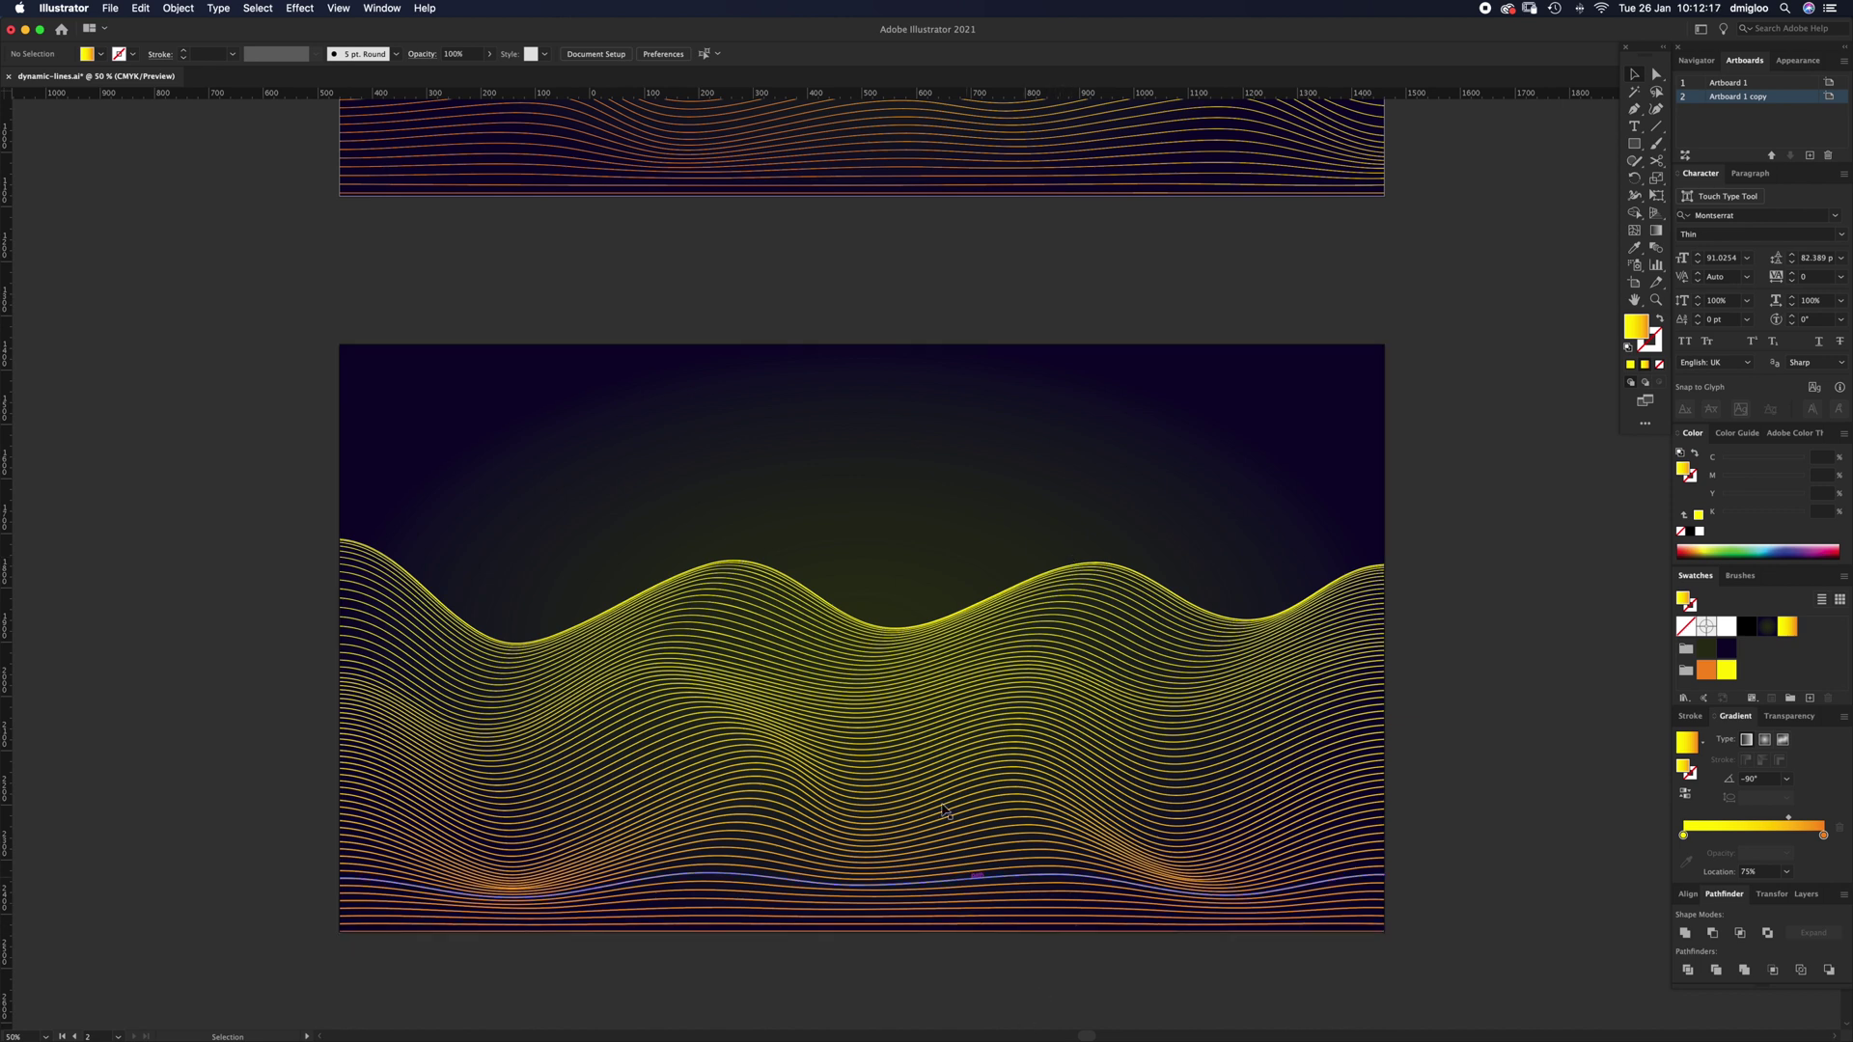
Zoom in twice on the second artboard to 75% to view the finished waves
{"action": "key", "text": "z"}
{"action": "left_click", "coordinate": [900, 693]}
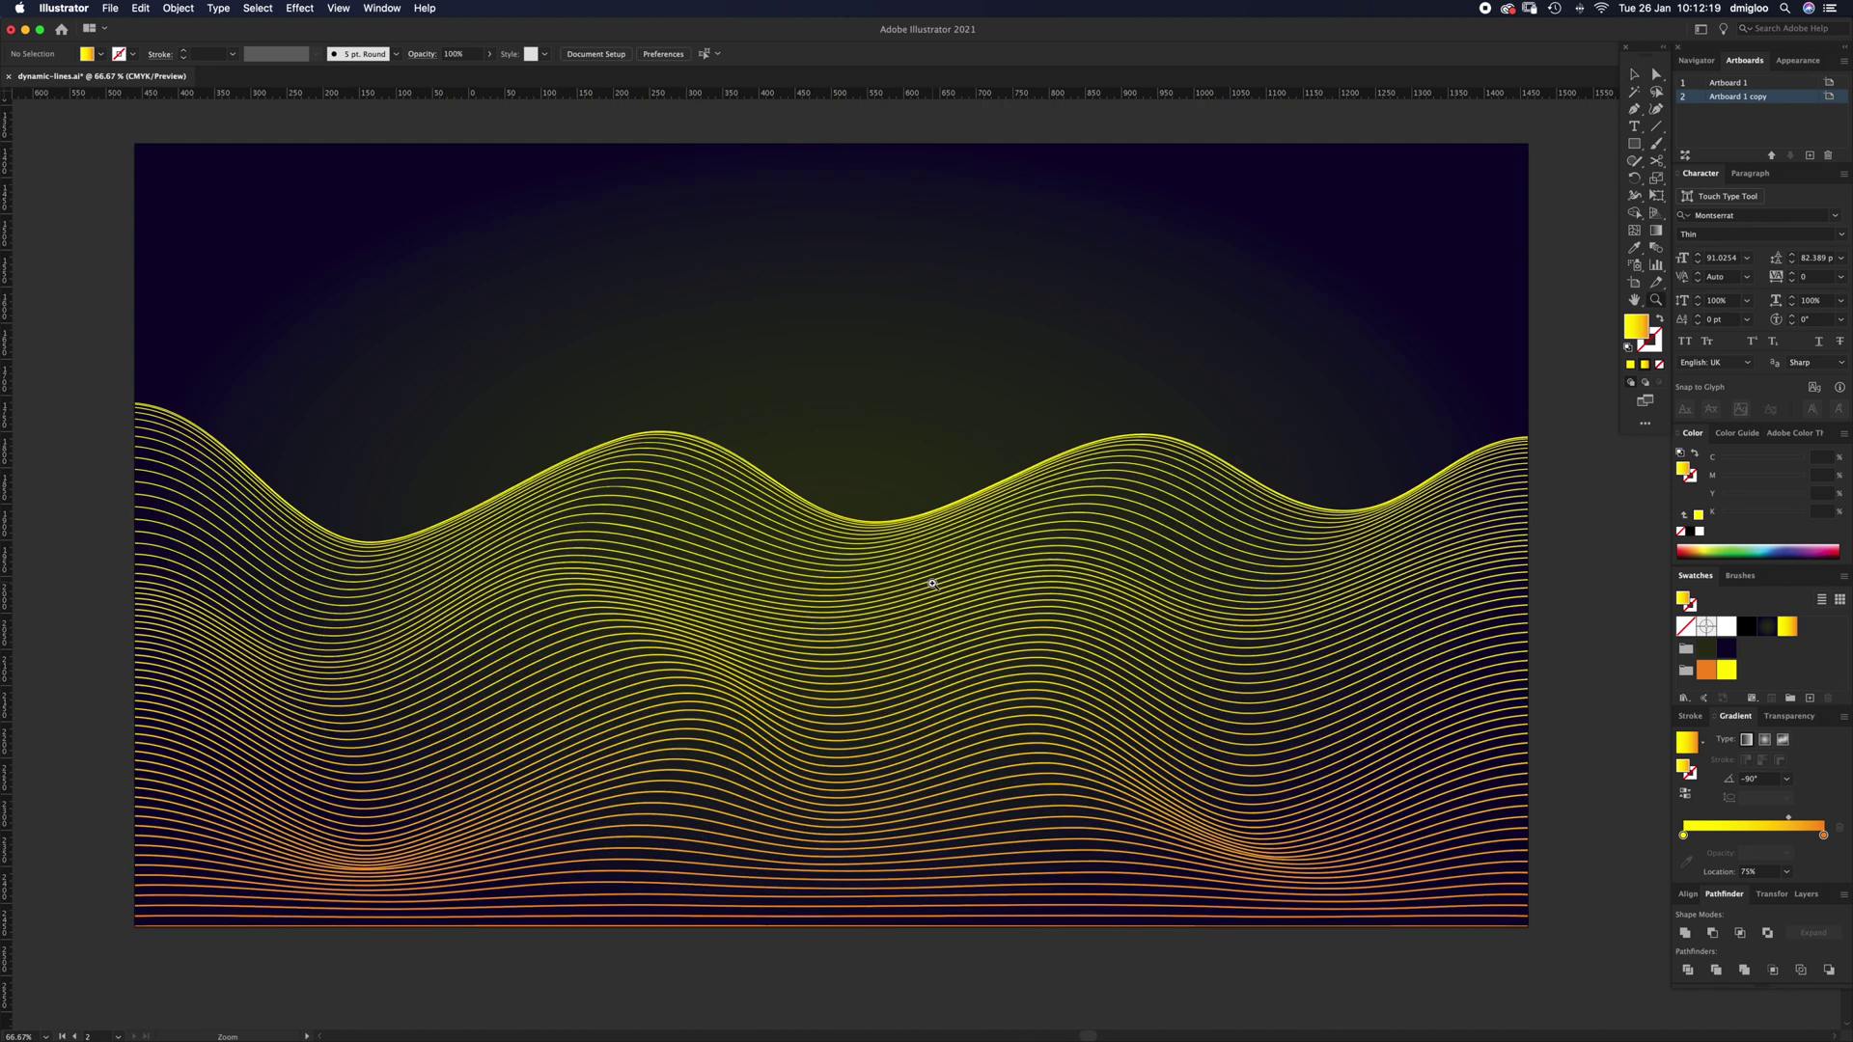
{"action": "left_click", "coordinate": [927, 590]}
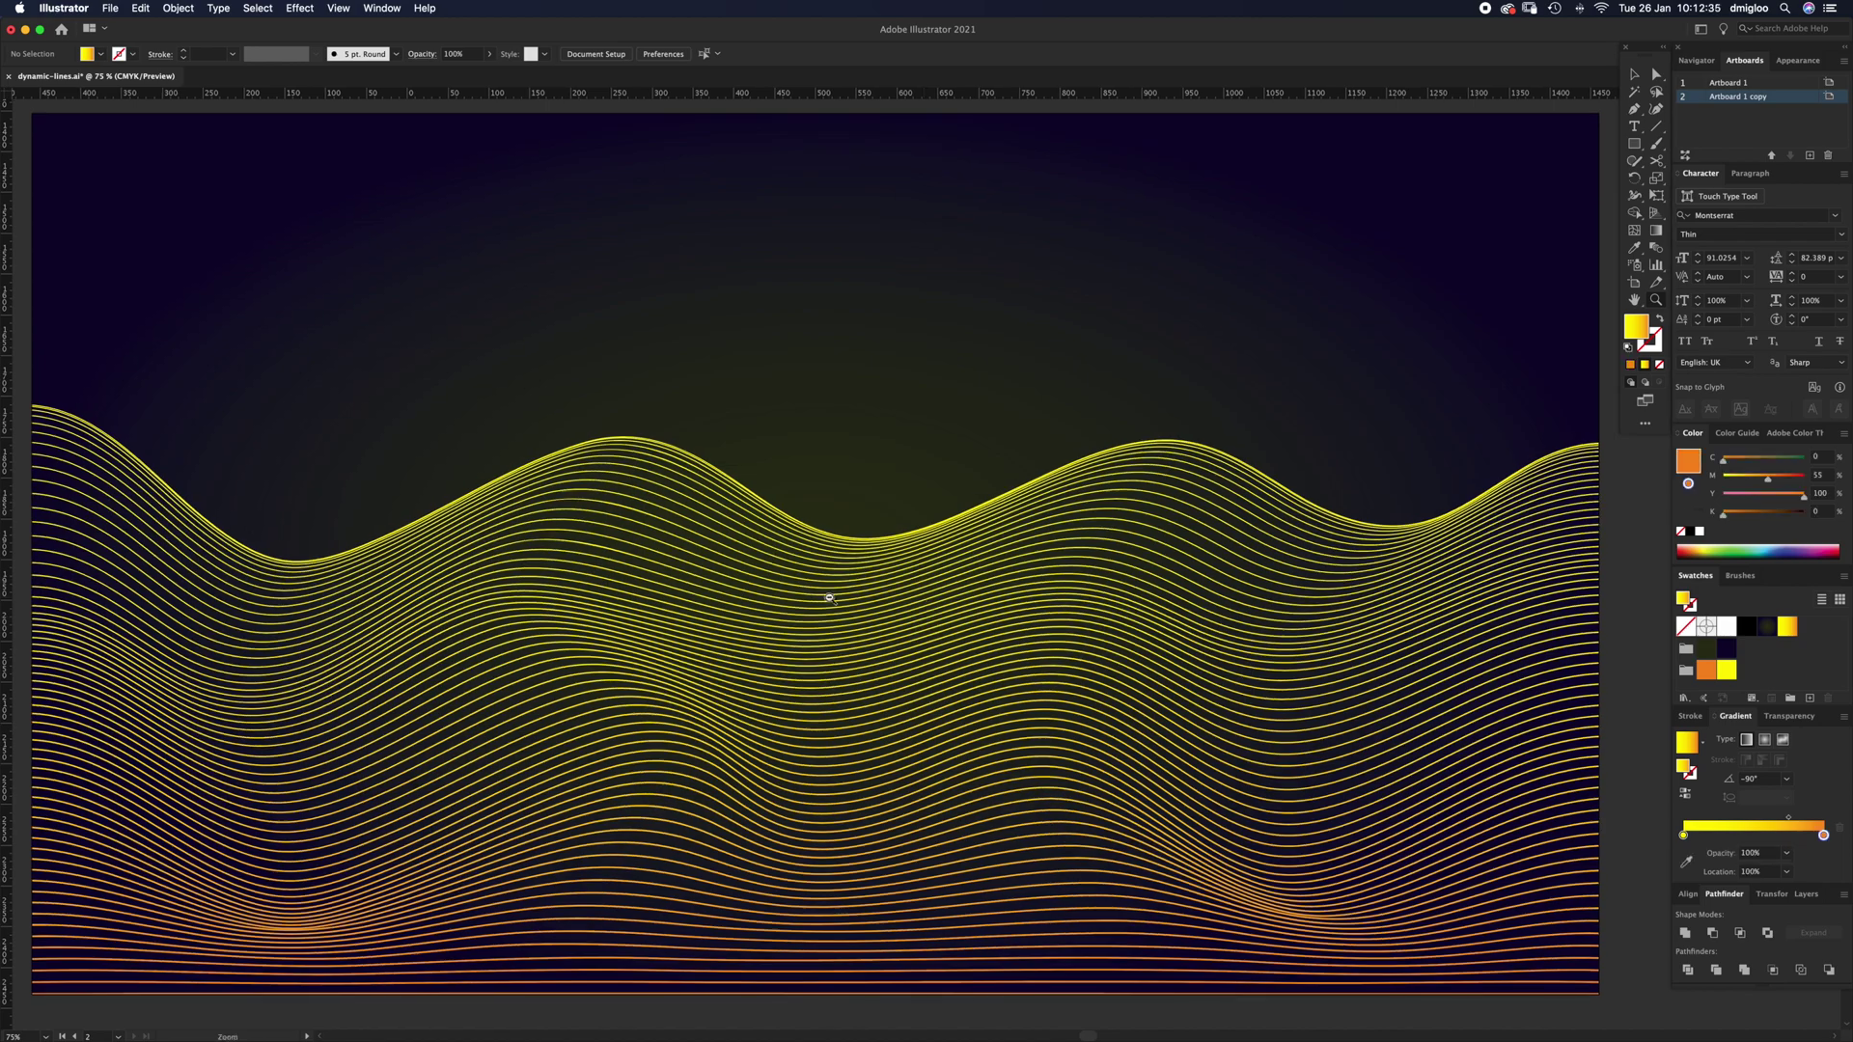